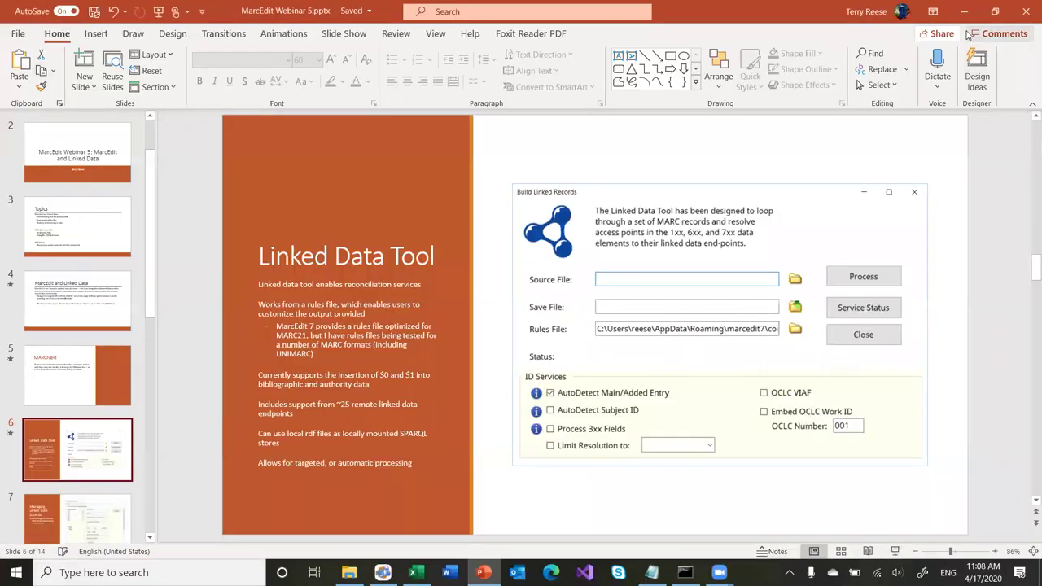
Switch from the slides to MarcEdit and open the MARCNext tools.
click(963, 12)
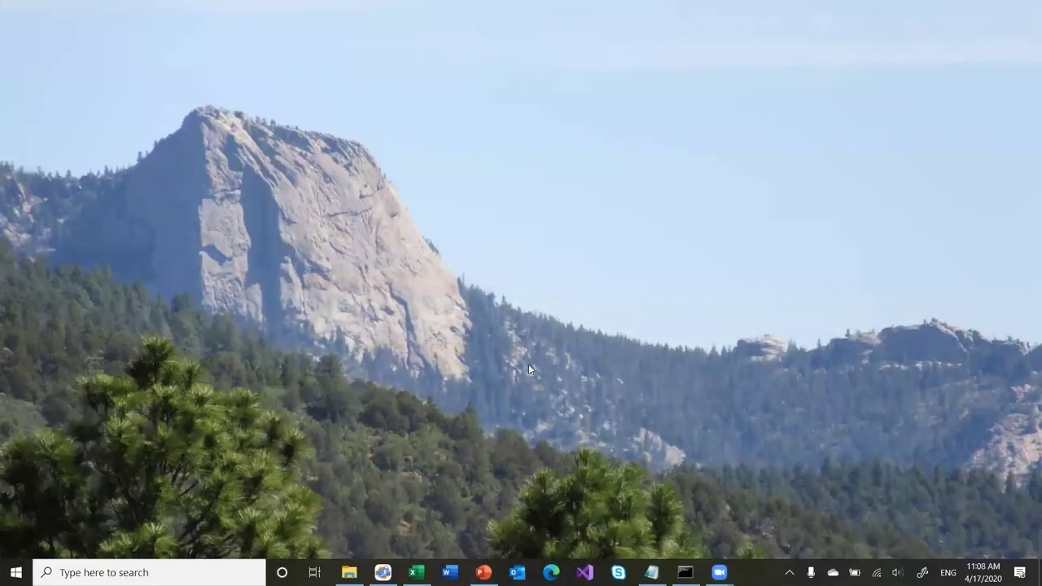
click(383, 573)
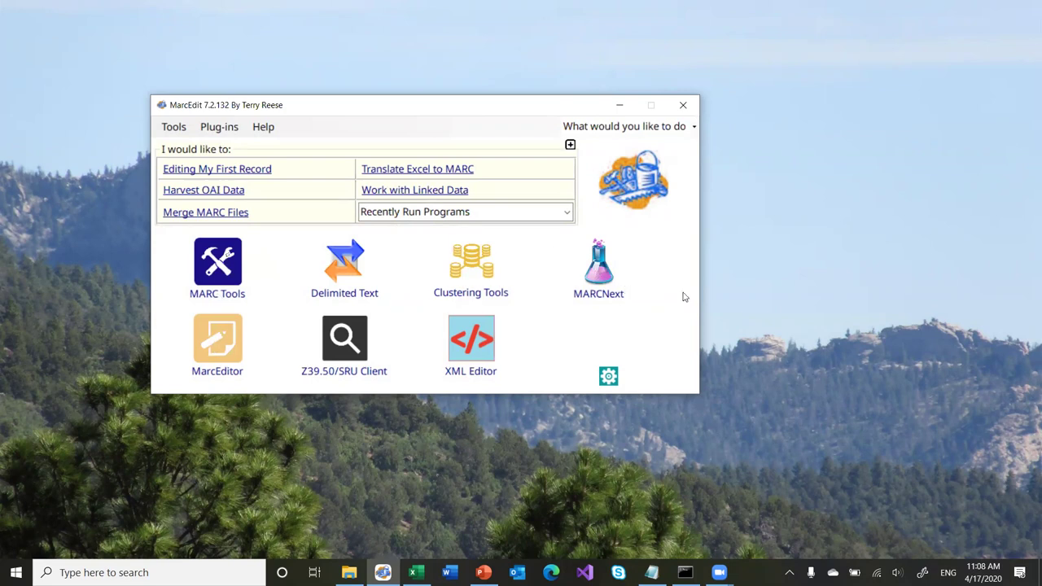
click(605, 277)
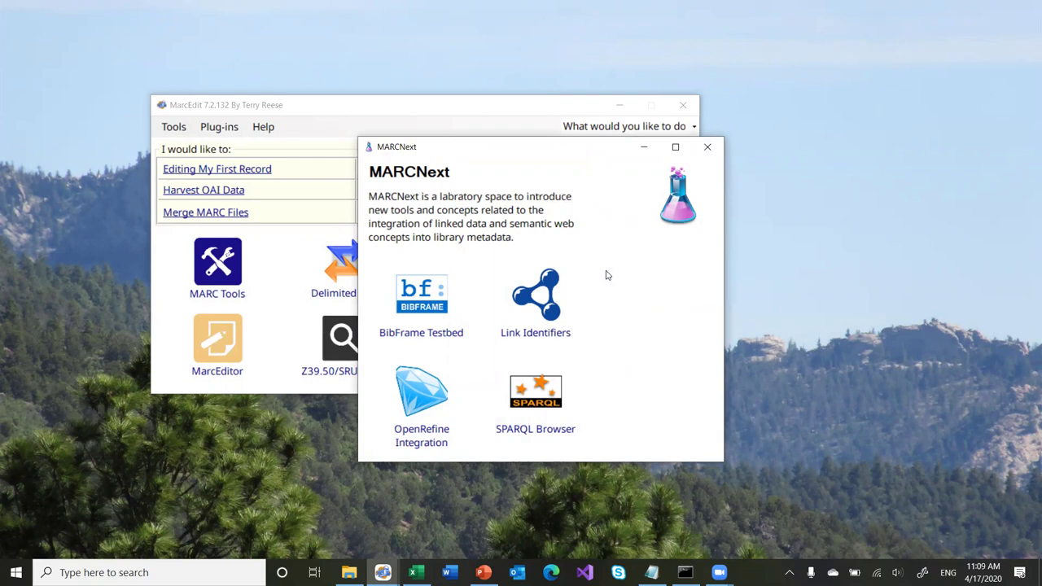
Open the BibFrame Testbed, review its data serialization and file type options, and close it.
click(412, 332)
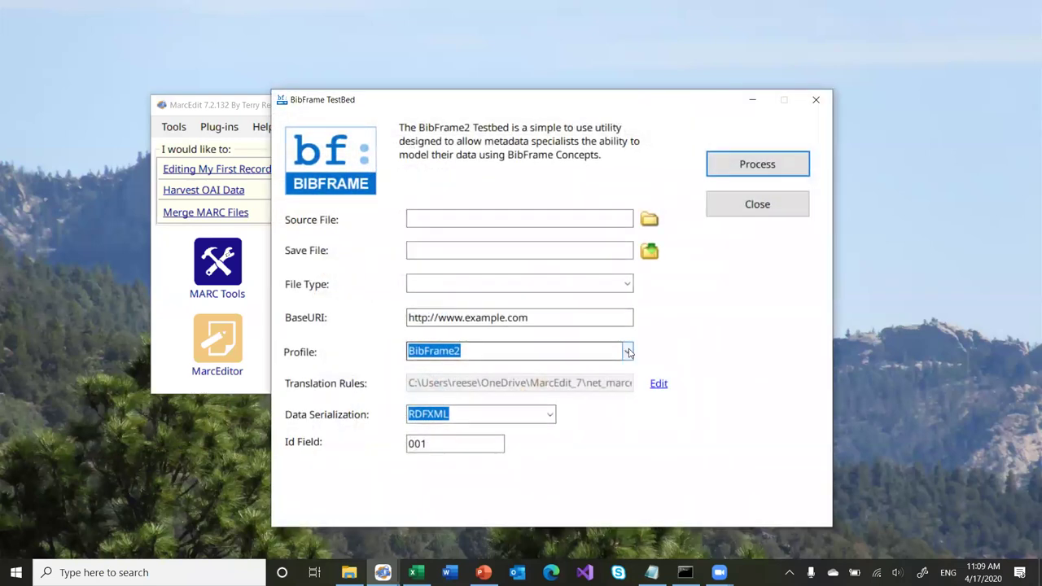
click(551, 416)
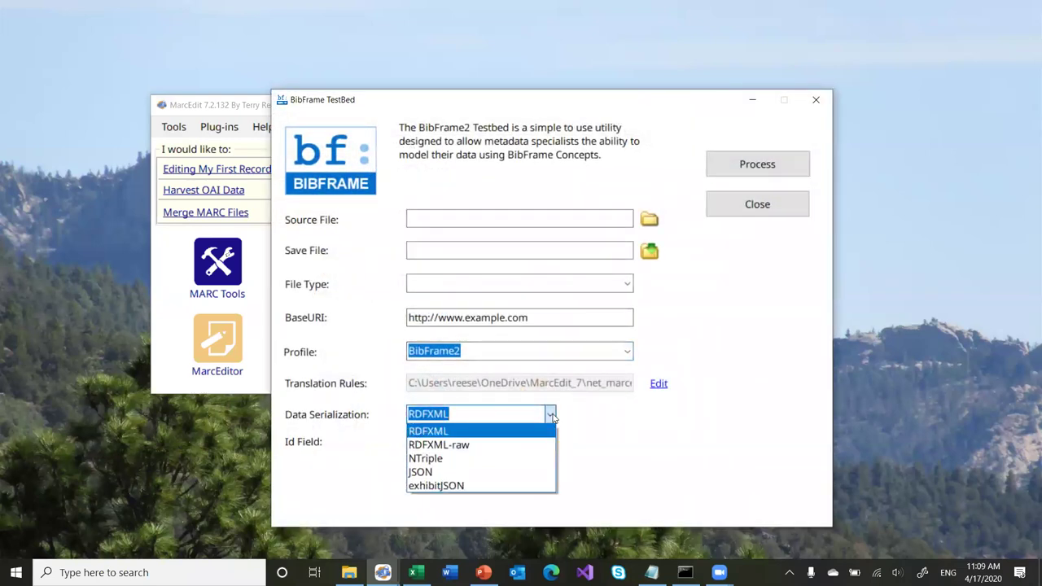
click(678, 299)
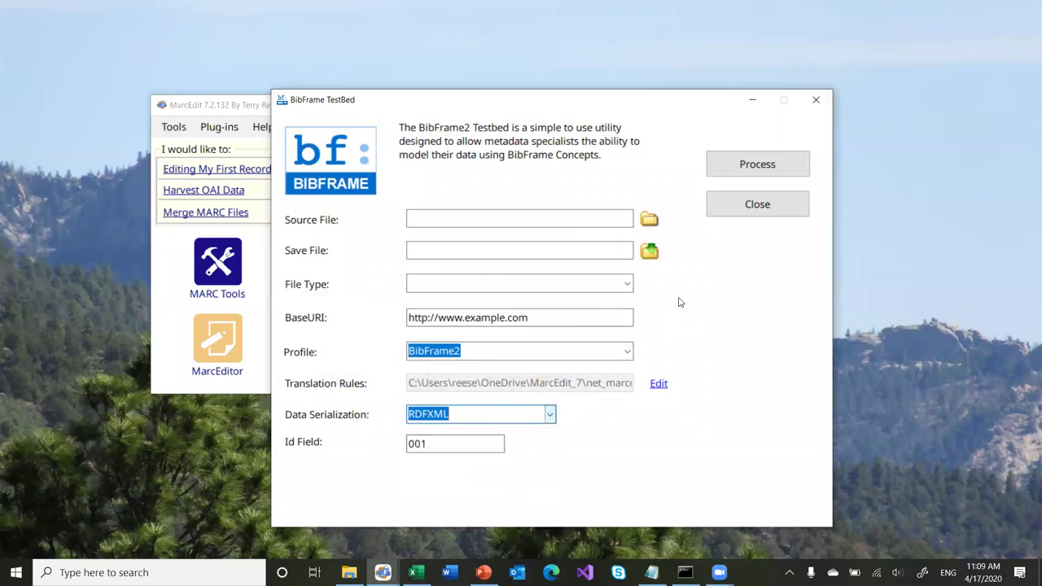
click(628, 286)
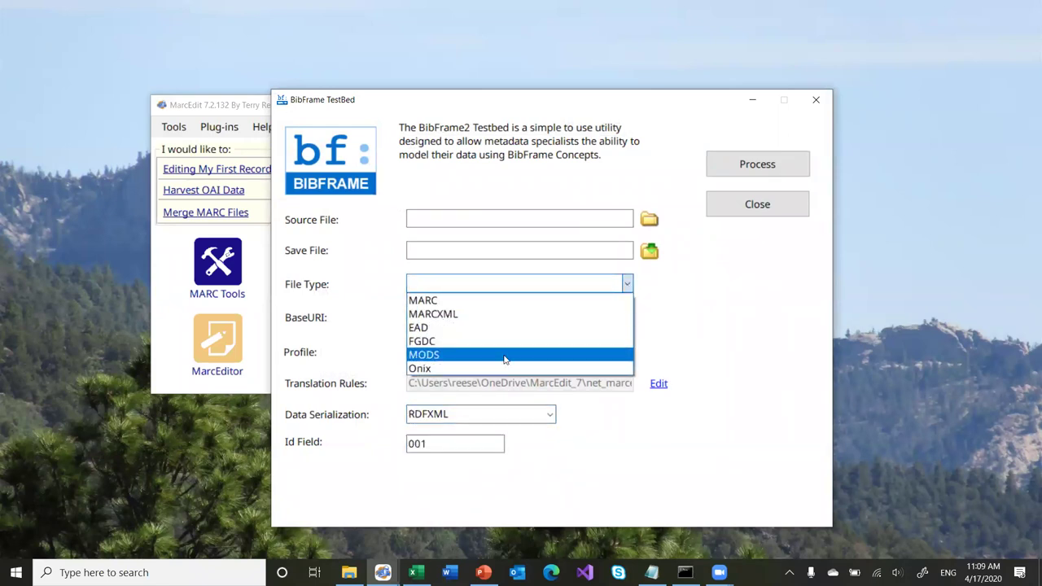
click(603, 341)
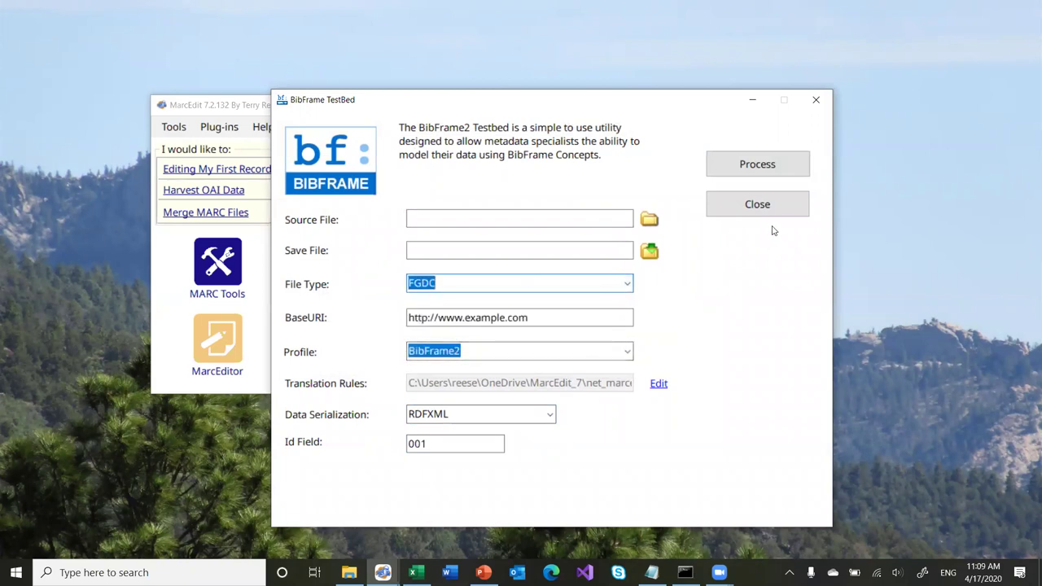
click(756, 204)
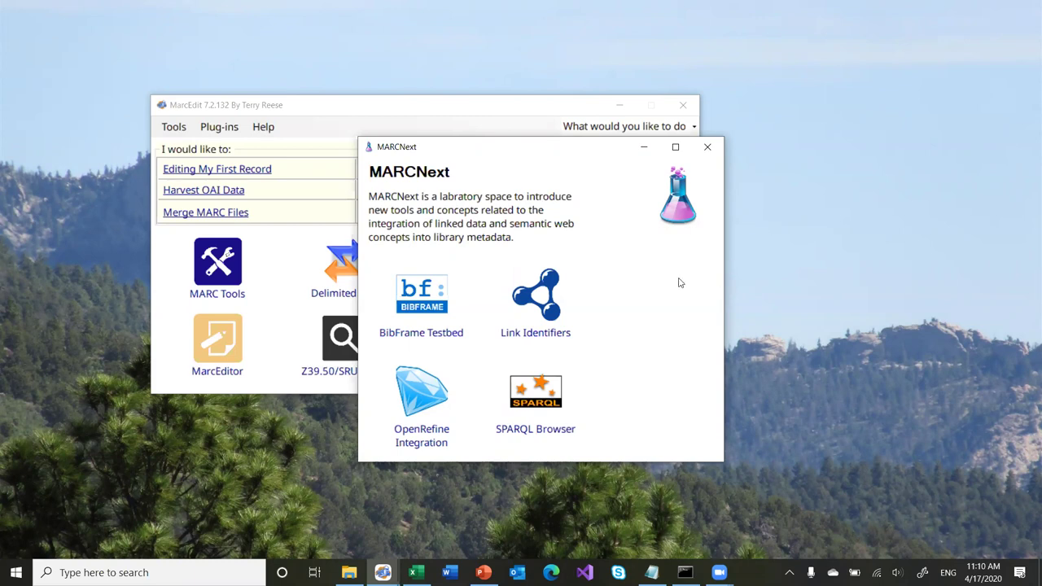
Open the Link Identifiers tool, reposition its window, and toggle AutoDetect Main/Added Entry off and back on.
click(550, 309)
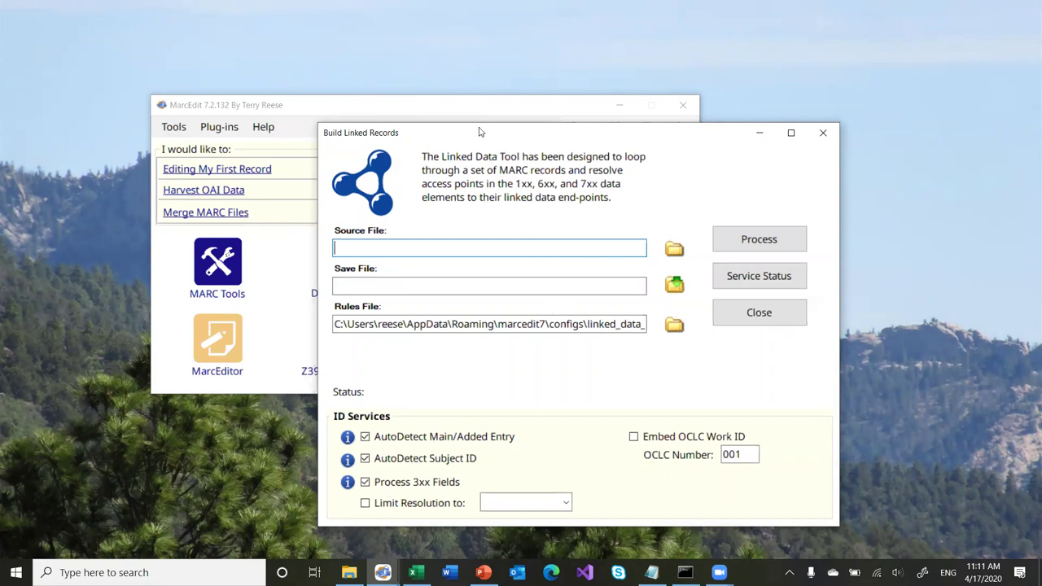
drag(490, 134, 414, 72)
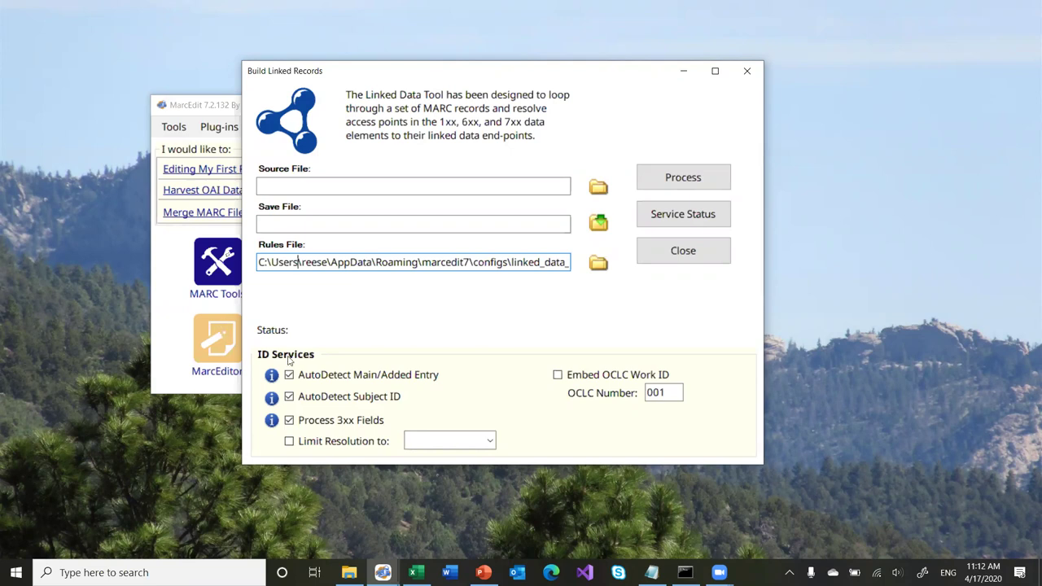
click(365, 381)
click(364, 381)
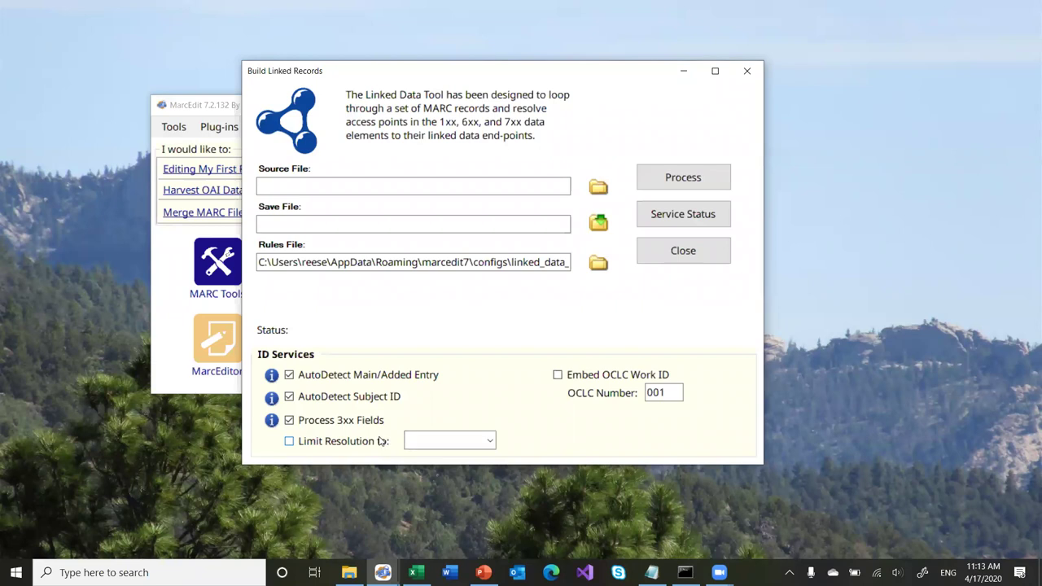
Examine the vocabularies available for limiting resolution and try the Embed OCLC Work ID option, leaving both options disabled.
click(350, 440)
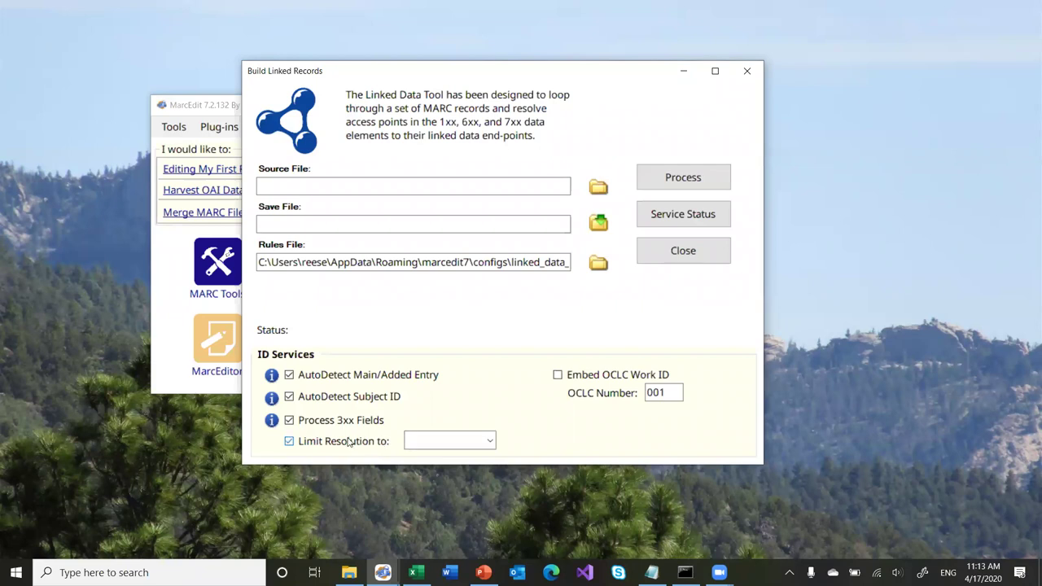
click(489, 442)
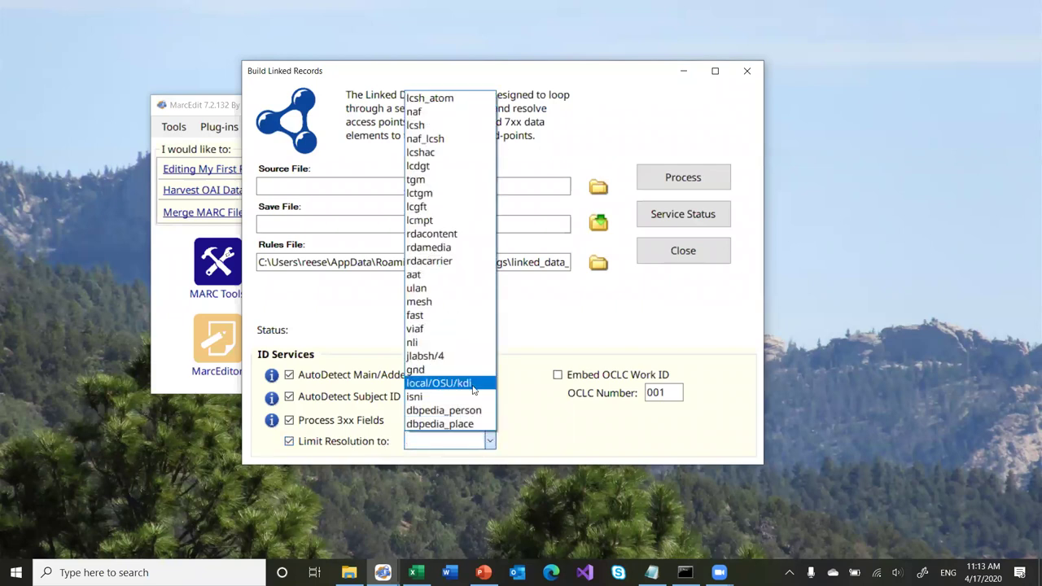
click(553, 422)
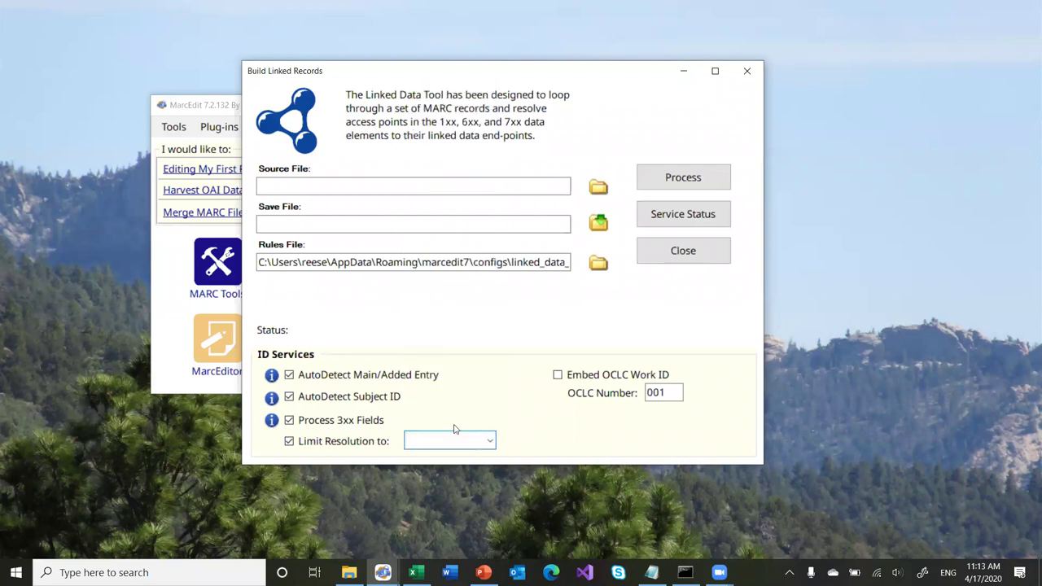
click(324, 446)
click(591, 377)
click(590, 376)
Check the service status of the linked data endpoints, review the results, and close them.
click(686, 205)
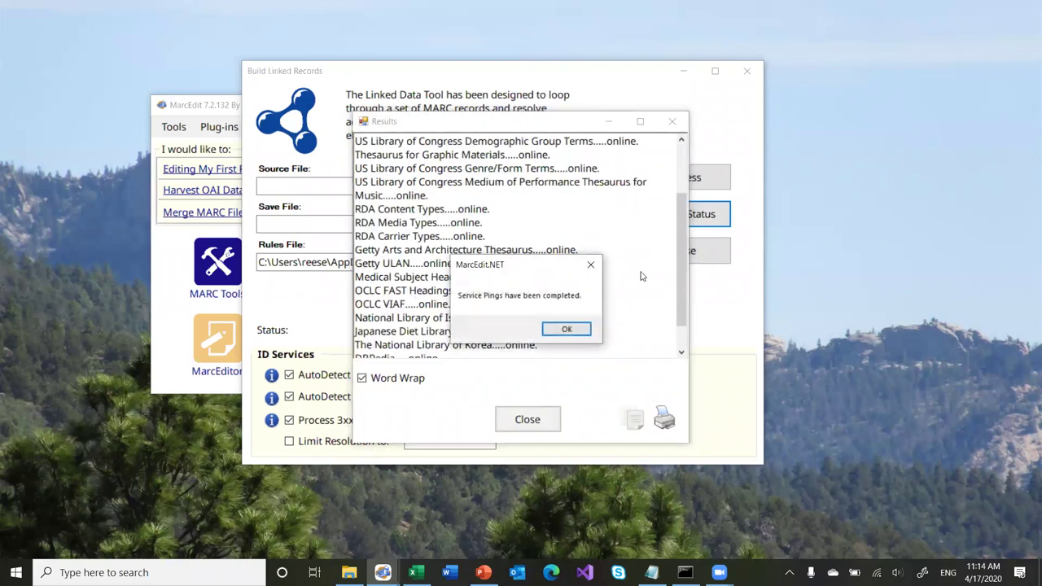
click(571, 328)
scroll(567, 331, up, 2)
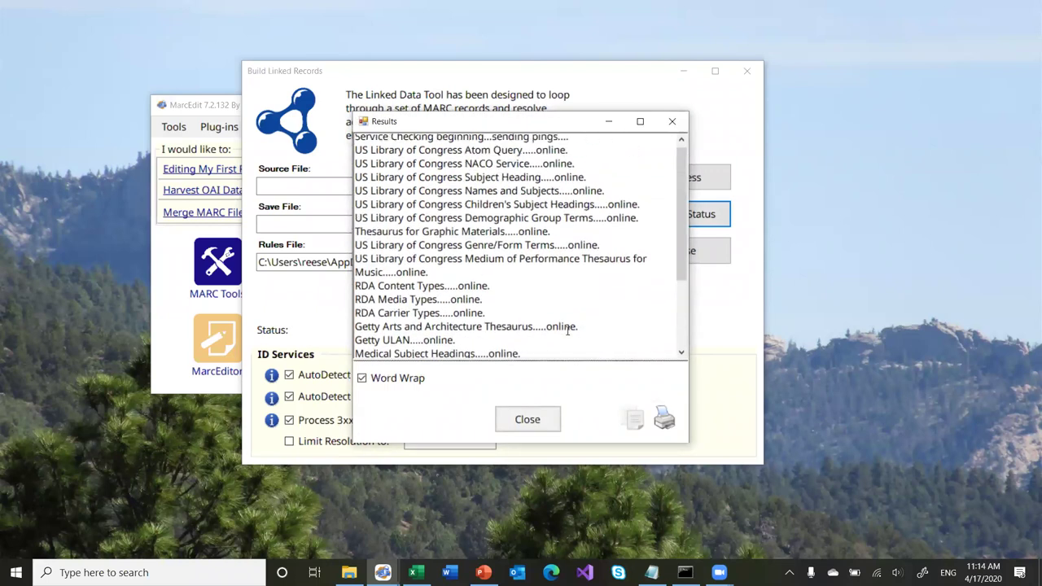
click(522, 428)
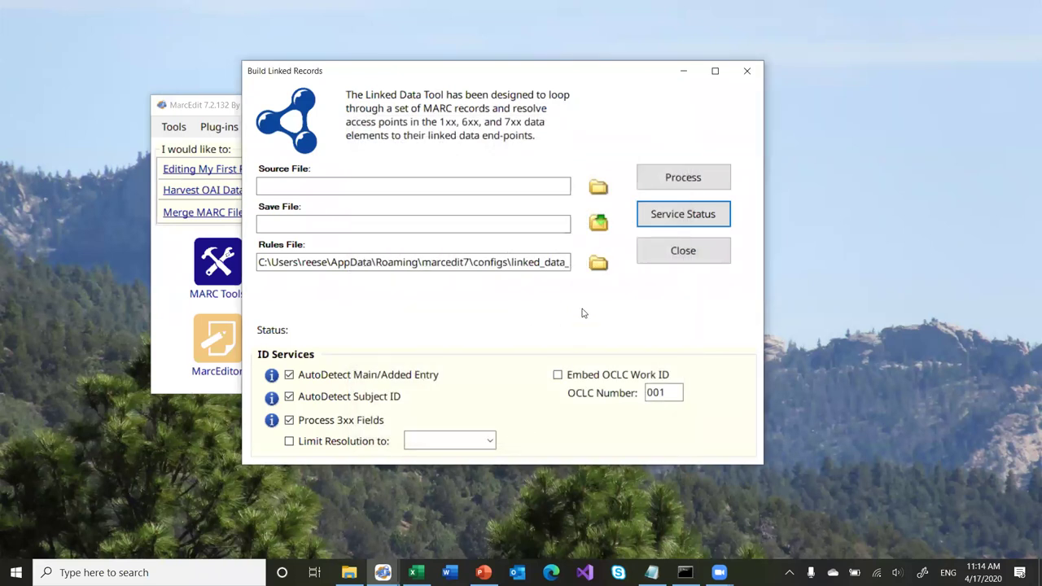
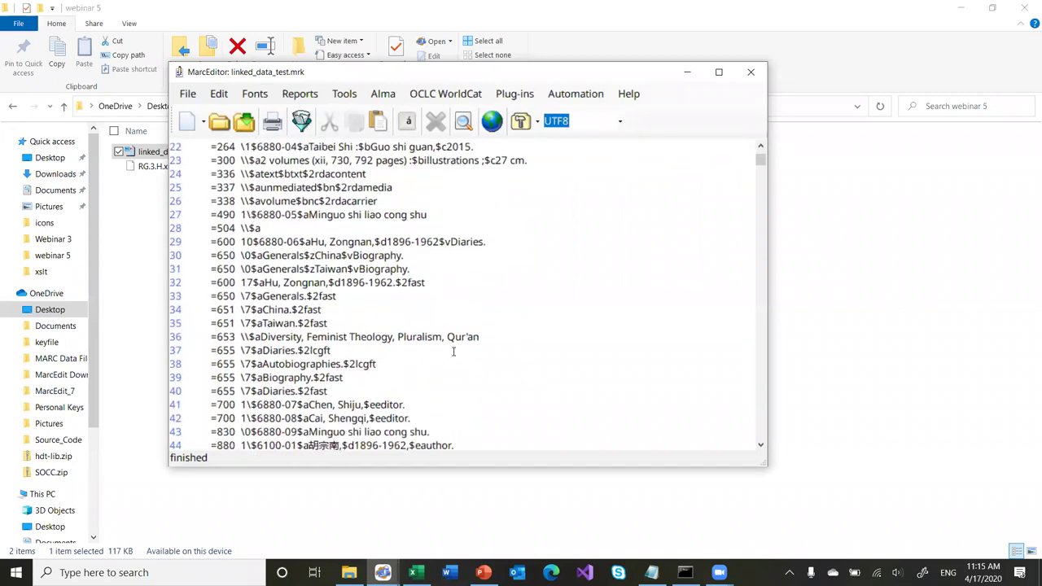
Review the record fields in linked_data_test.mrk, then close the file and the MarcEditor.
scroll(407, 325, down, 2)
scroll(453, 352, up, 8)
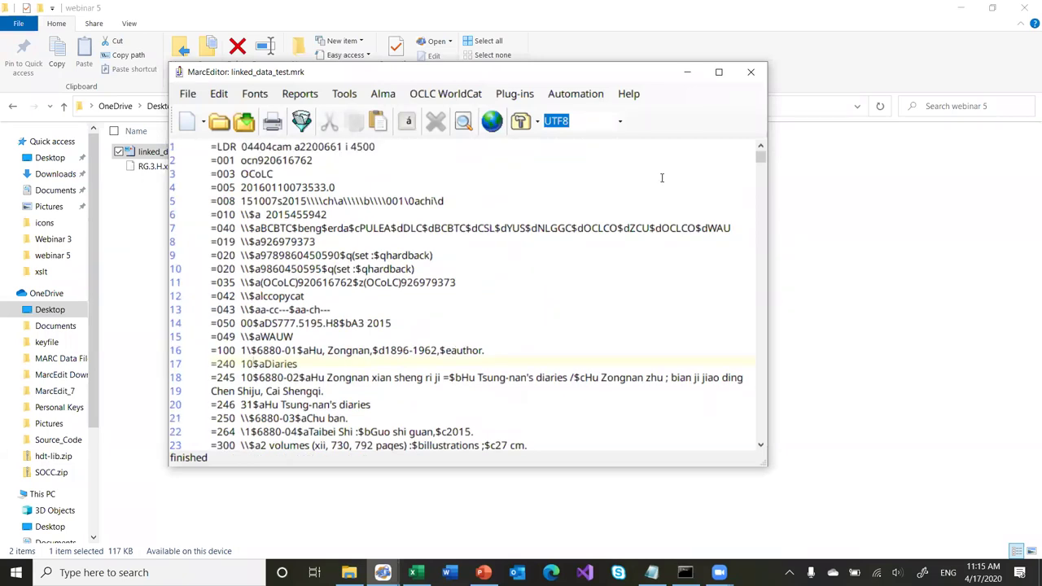
click(750, 71)
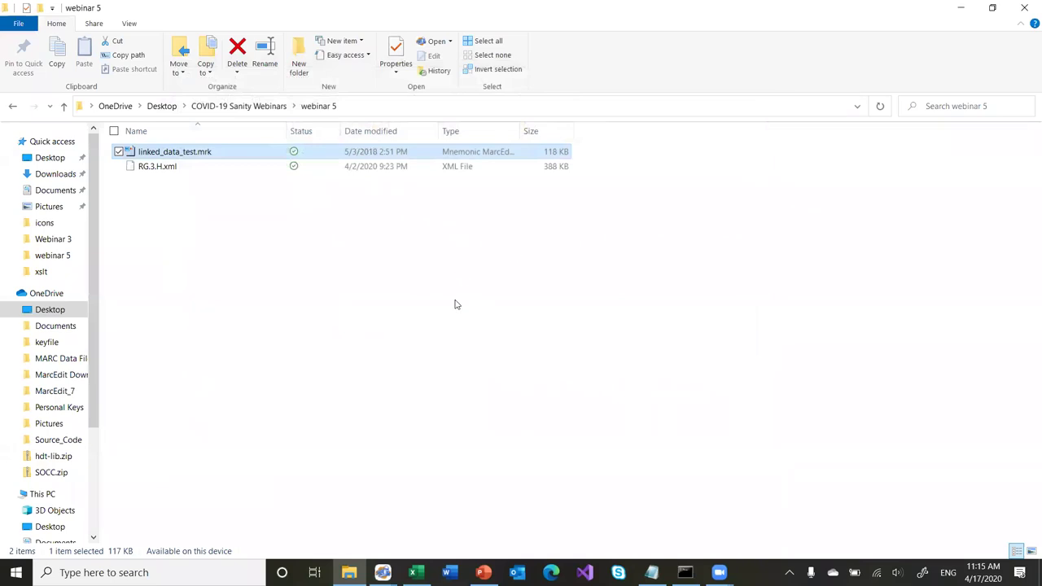
mouse_move(382, 570)
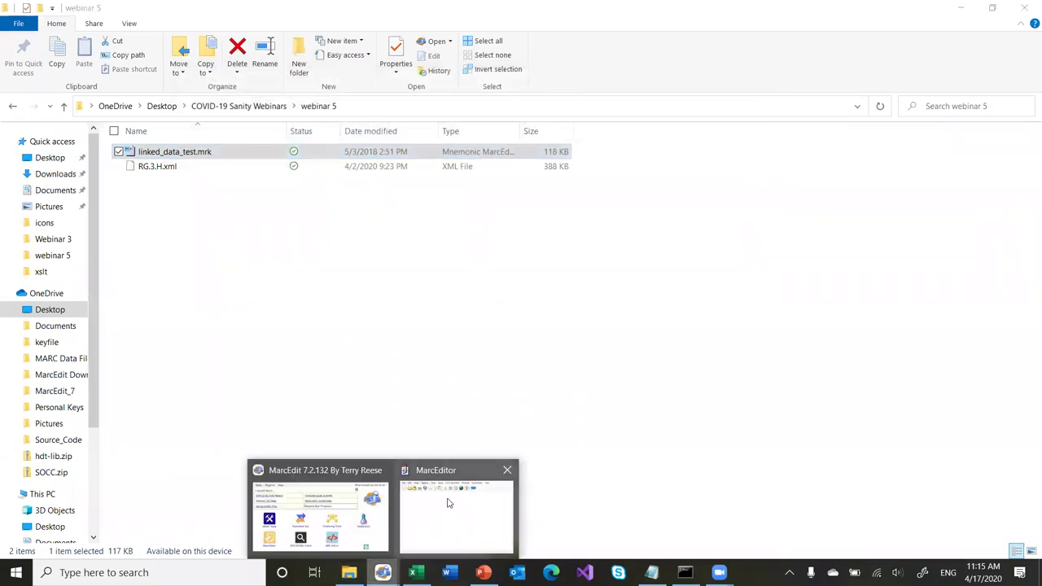
click(506, 470)
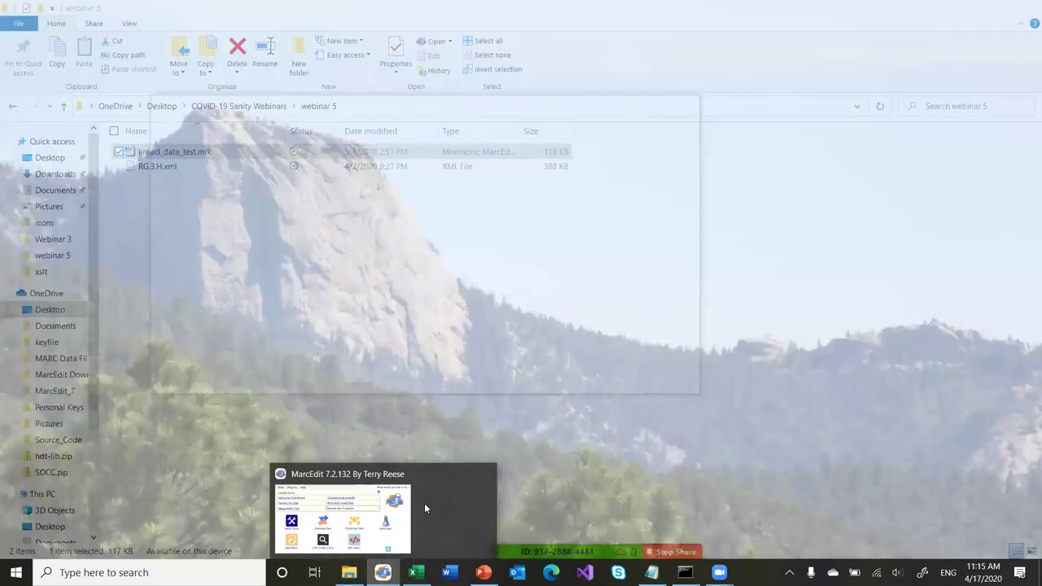
Reopen MARCNext's Link Identifiers tool in MarcEdit and set linked_data_test.mrk as the source file.
click(424, 509)
click(598, 264)
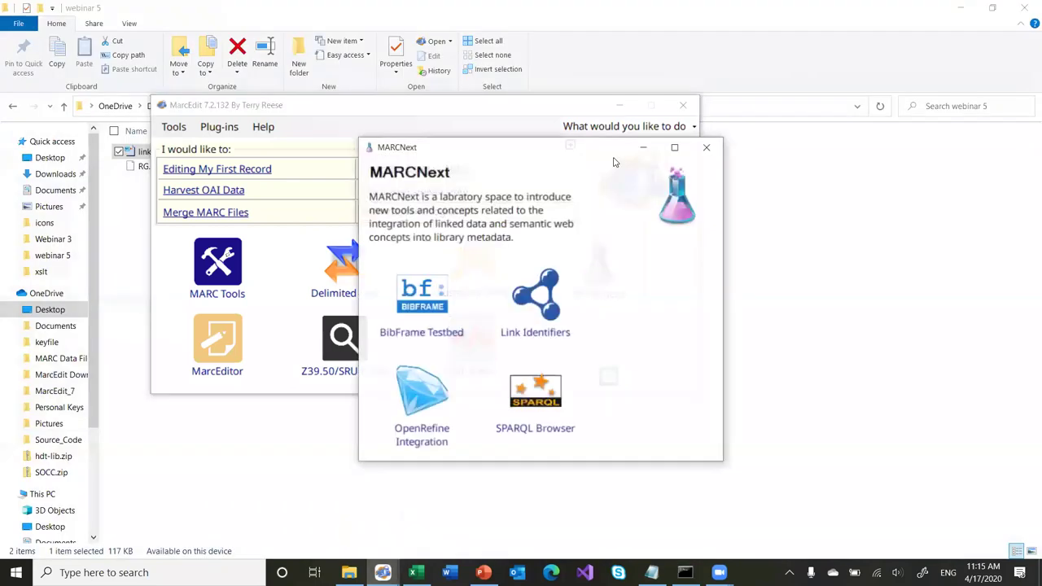
click(550, 277)
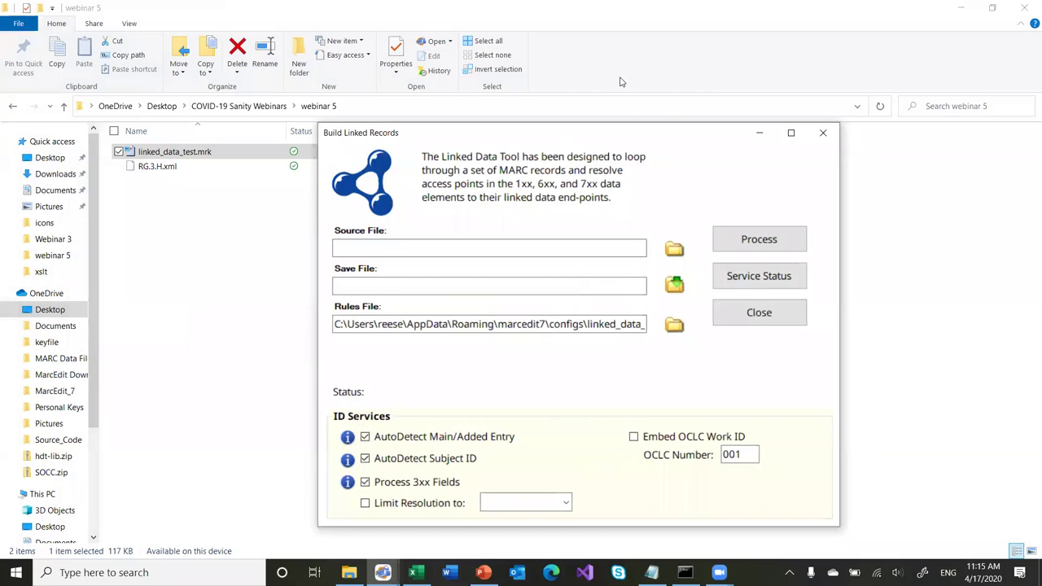
drag(174, 153, 454, 183)
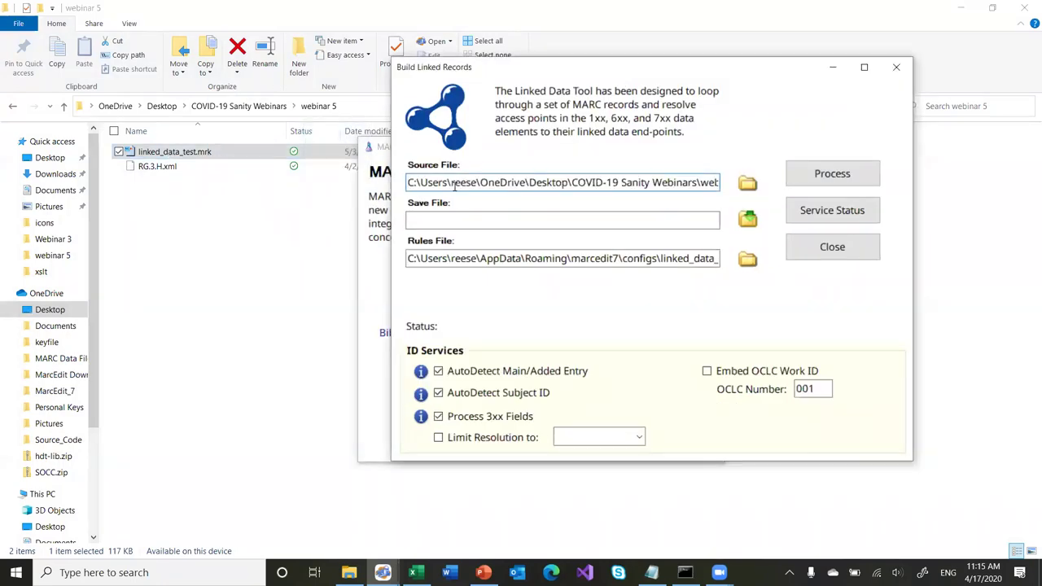
Choose the webinar 5 folder as the save file location, using its path copied from File Explorer.
click(748, 220)
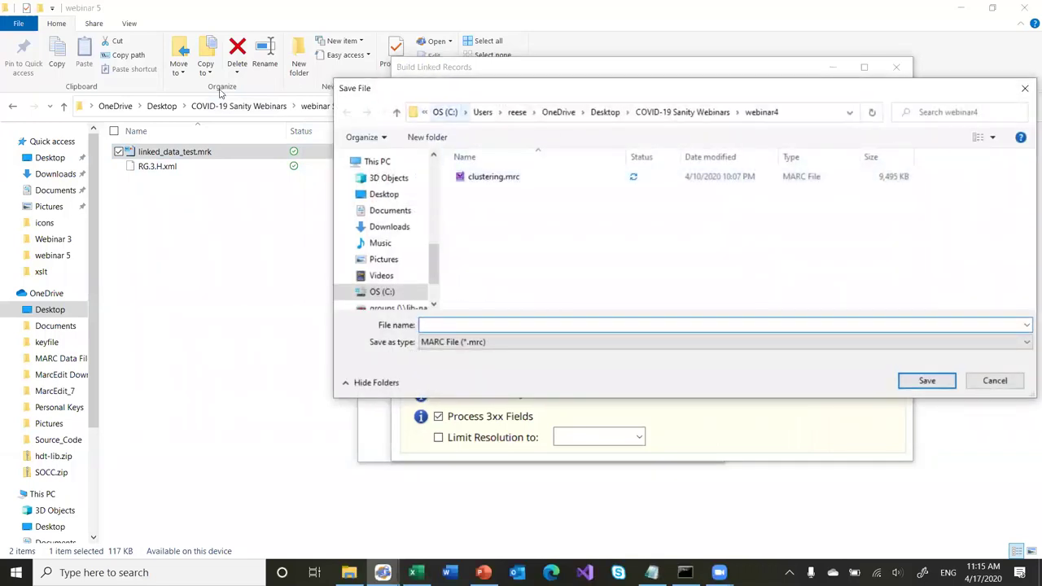
click(277, 107)
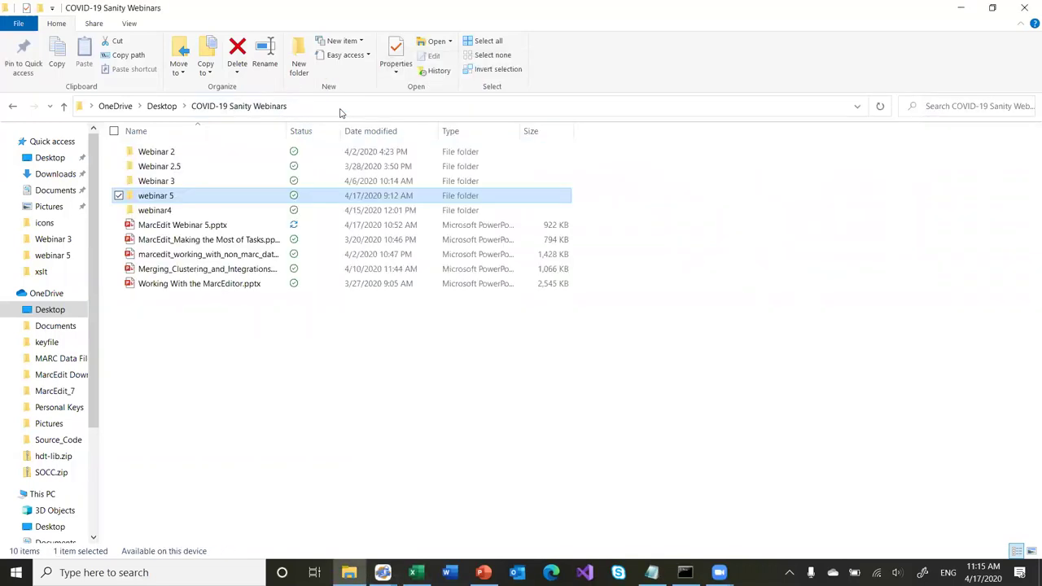
double_click(316, 195)
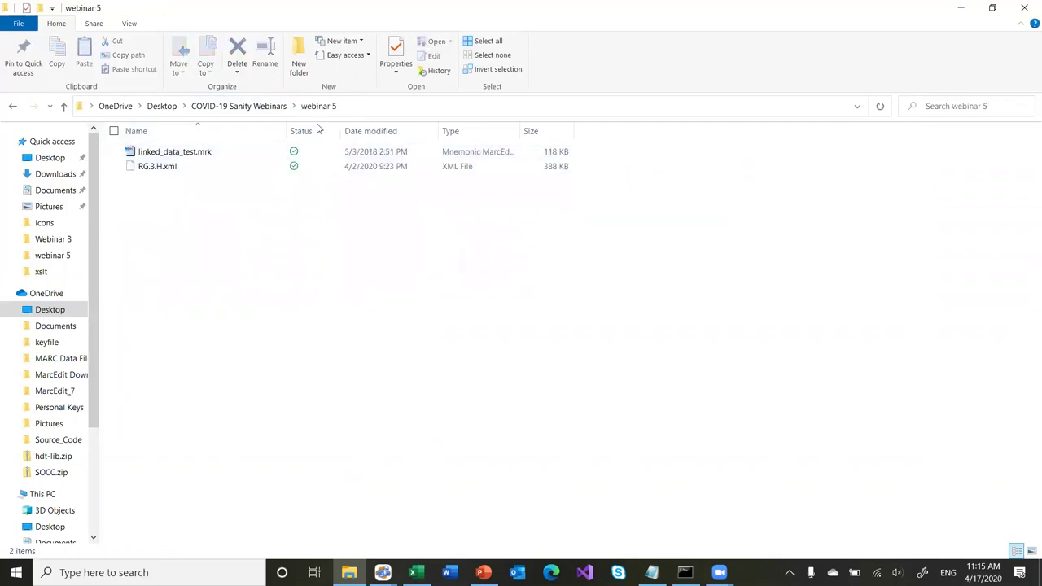
click(359, 106)
key(ctrl+c)
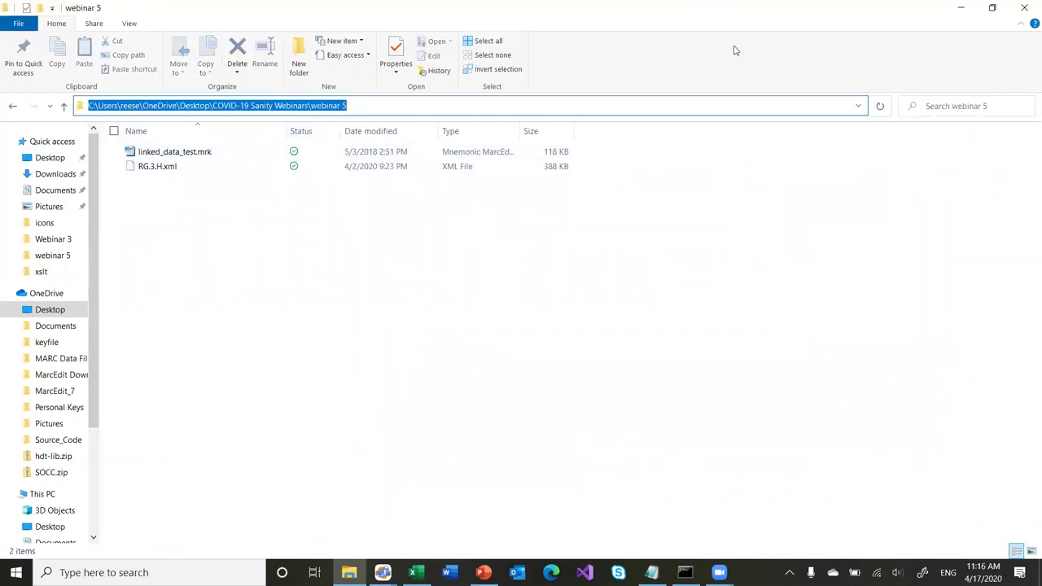
click(383, 572)
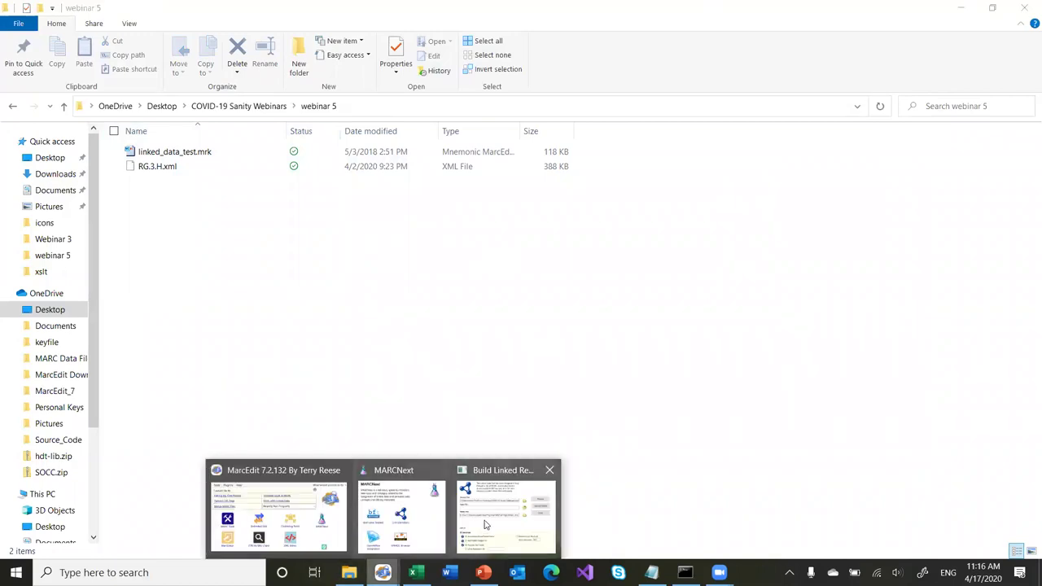
click(486, 521)
key(ctrl+v)
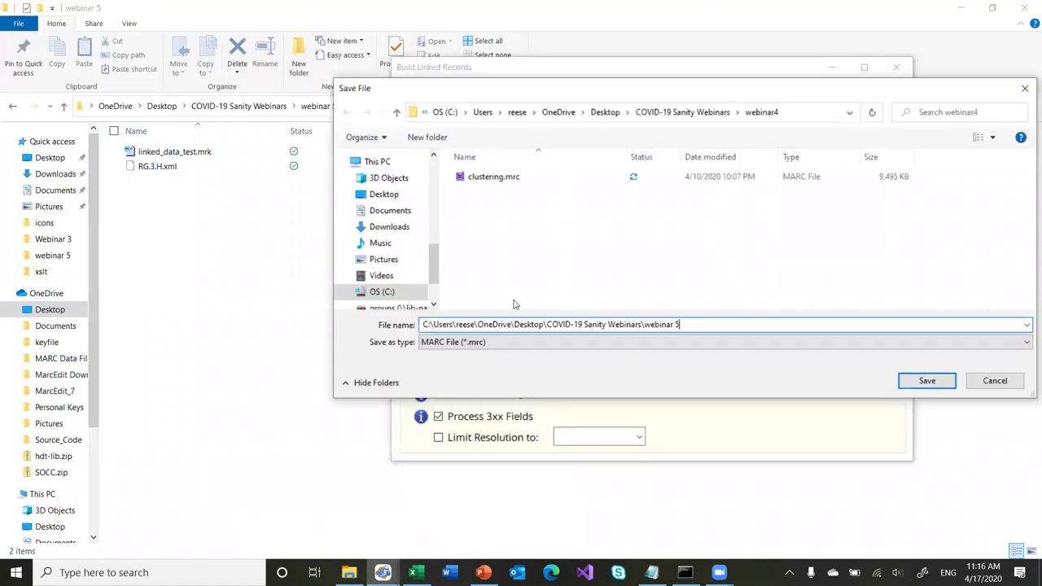
key(Return)
text(lin)
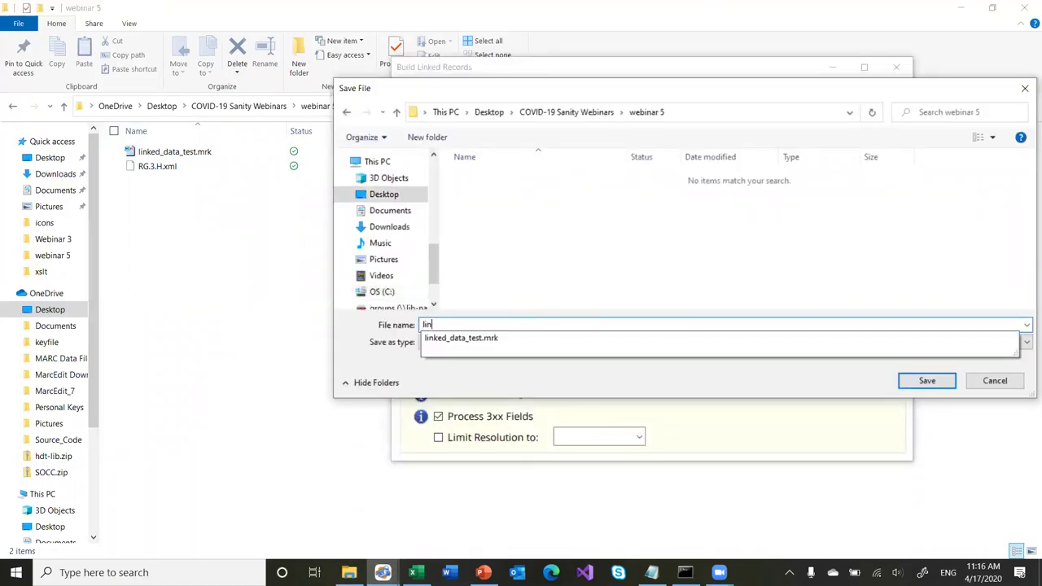
text(ked_with)
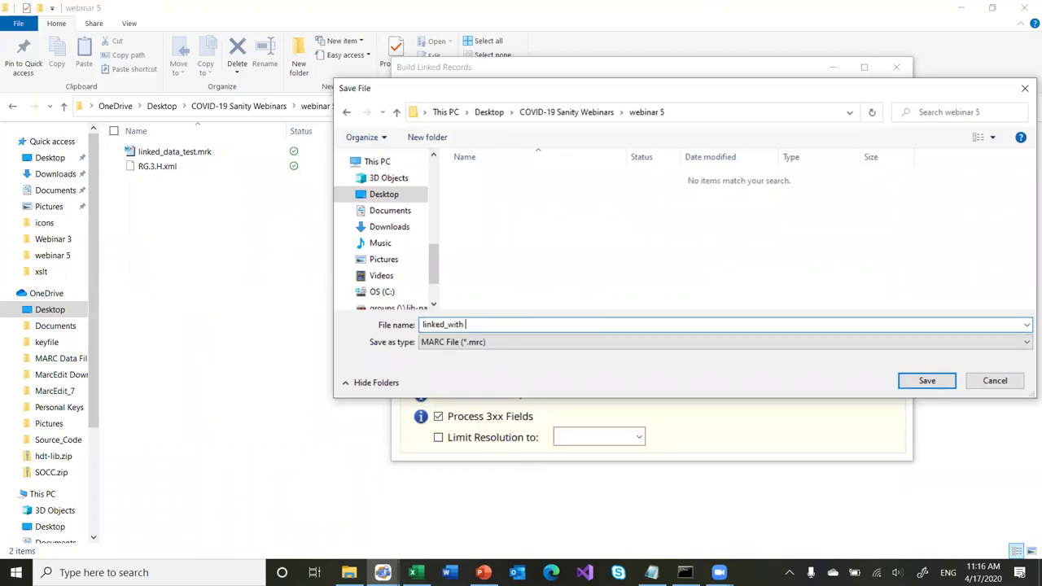
key(BackSpace)
key(BackSpace)
key(BackSpace)
key(BackSpace)
key(BackSpace)
key(BackSpace)
key(BackSpace)
key(BackSpace)
key(BackSpace)
key(BackSpace)
key(BackSpace)
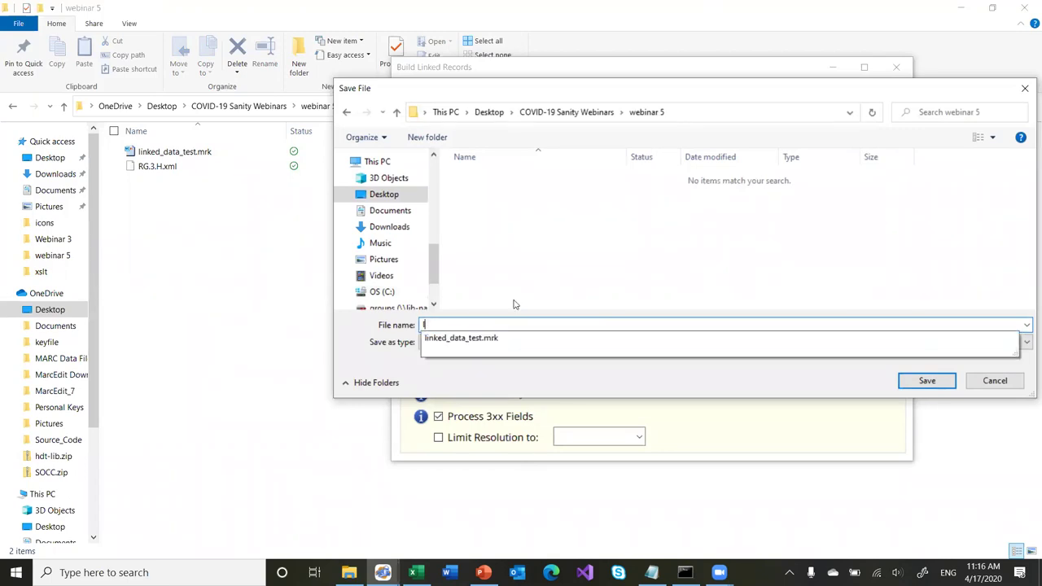
Name the output file reconcilled in the webinar 5 folder and save it as a Mnemonic MARC File (*.mrk).
text(reconcilled)
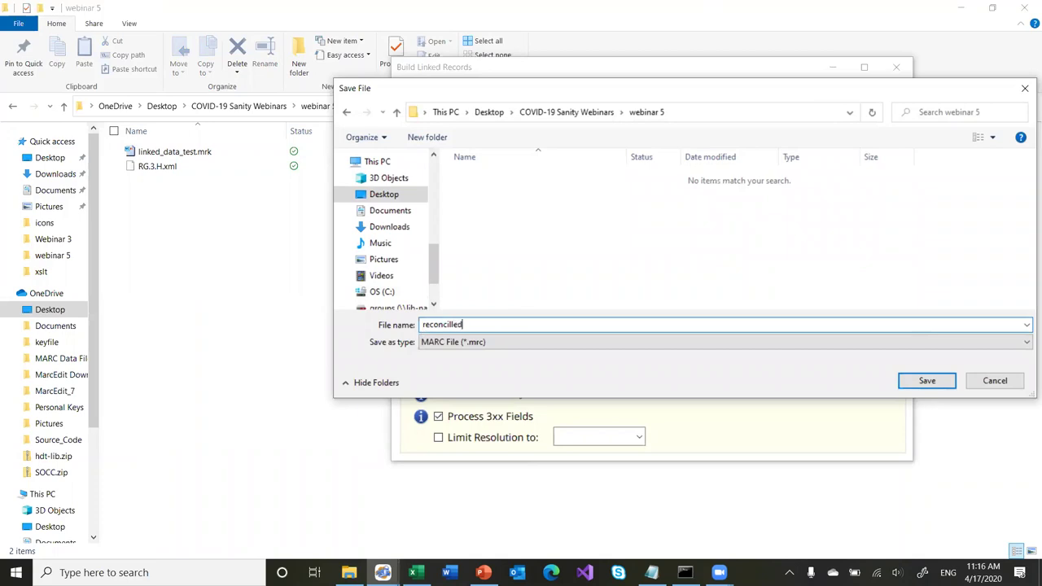
click(526, 342)
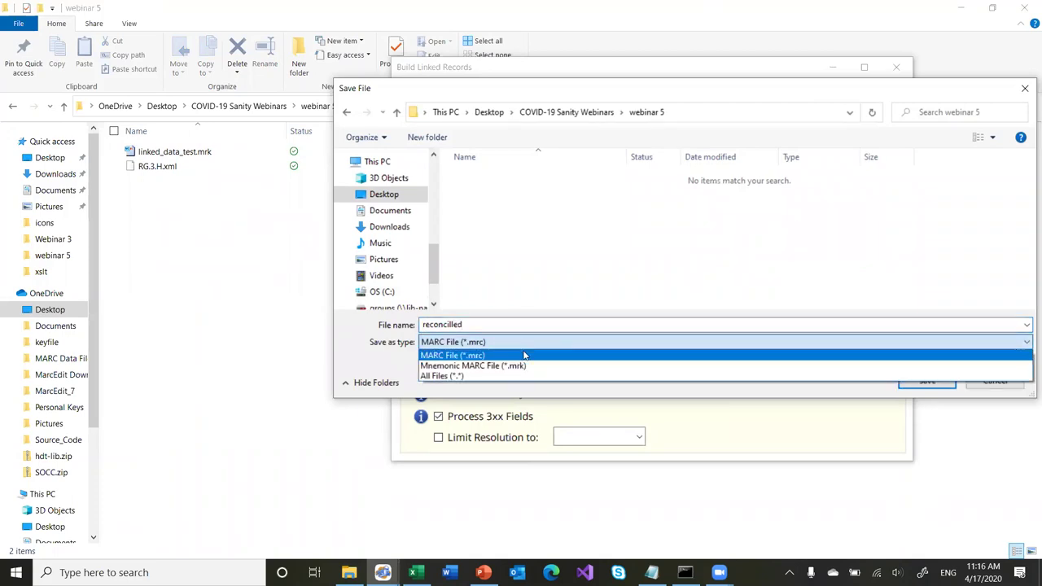
click(527, 363)
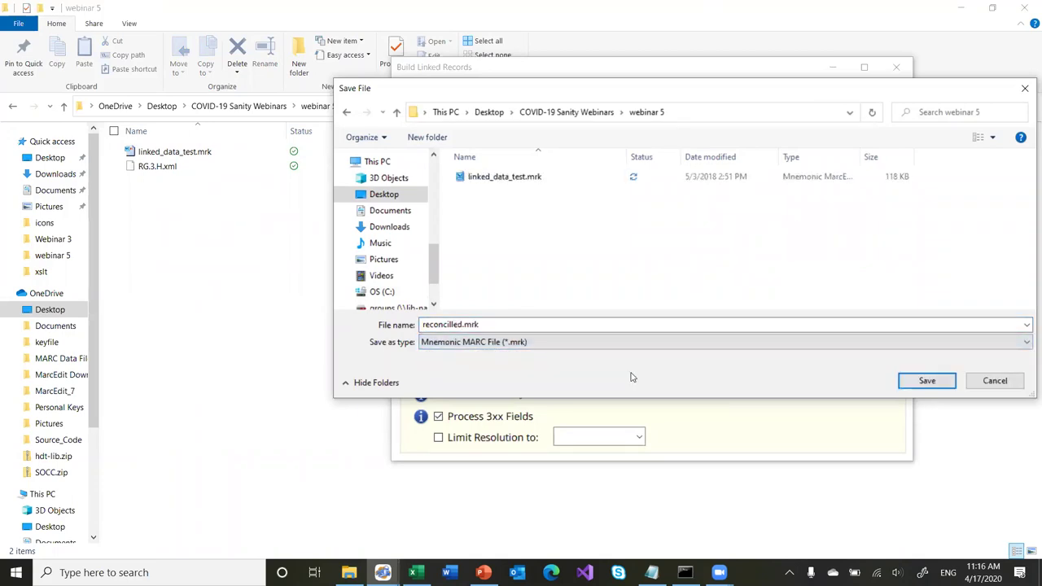
click(932, 387)
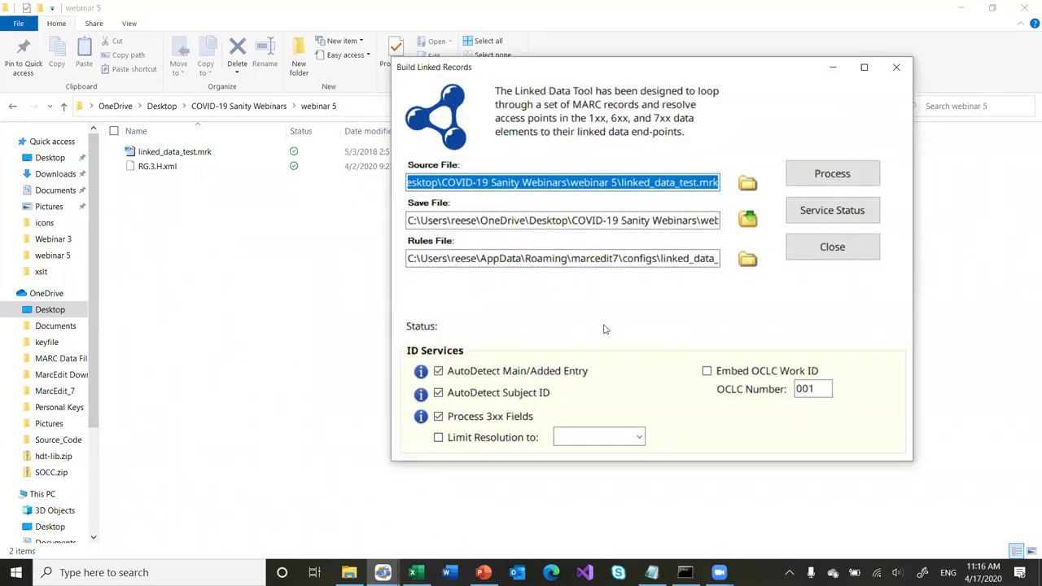
Process linked_data_test.mrk with the current rules file and ID services, and close the Build Linked Records tool once processing finishes.
click(553, 259)
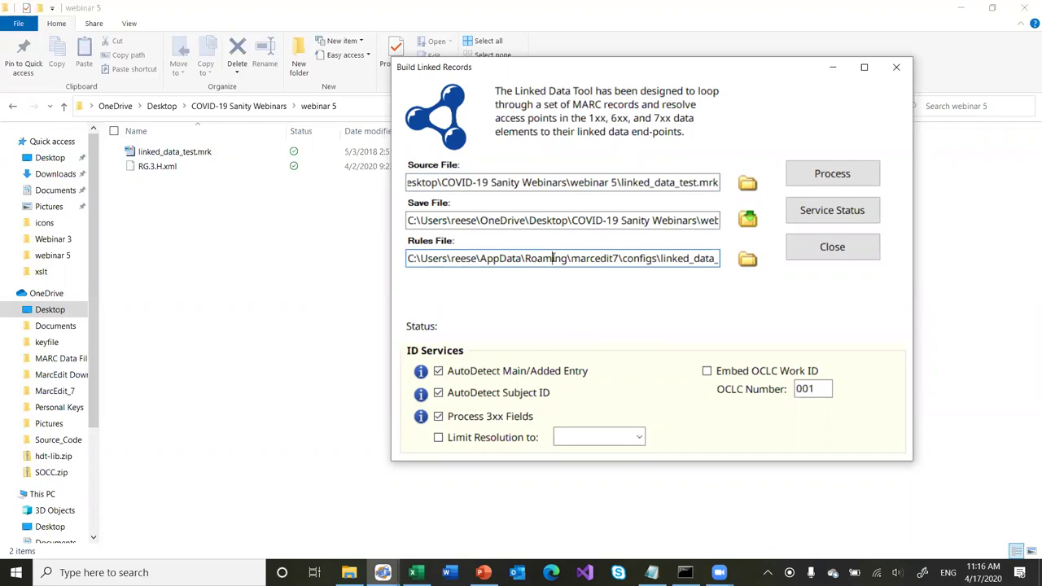
click(817, 169)
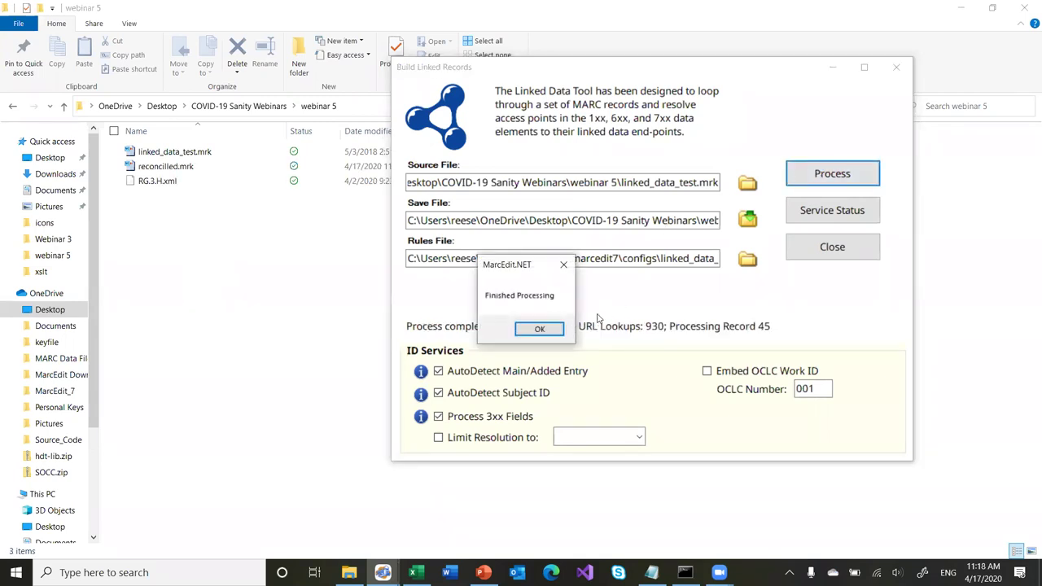
click(541, 330)
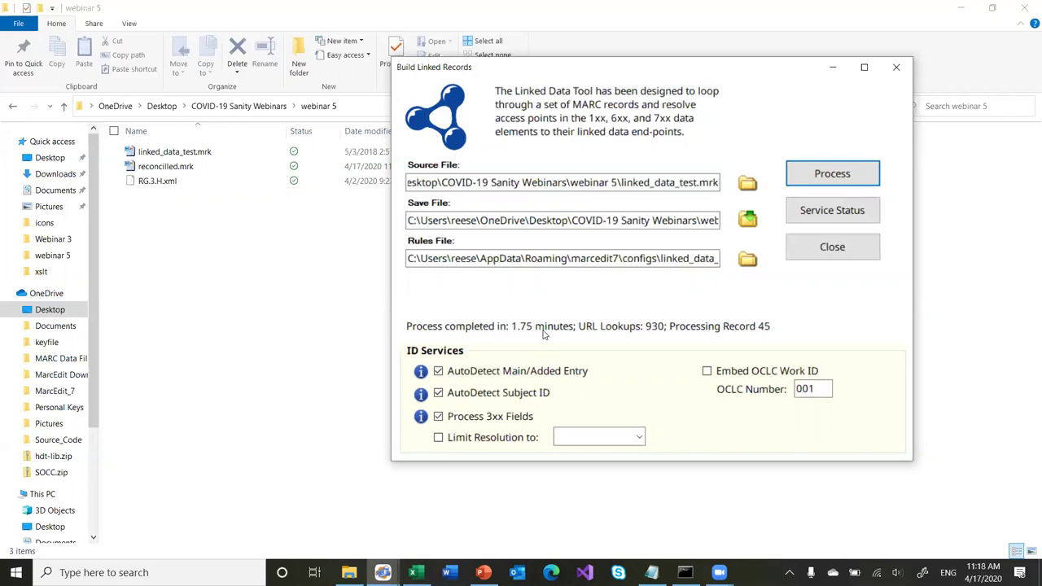
click(830, 262)
Open reconcilled.mrk from the webinar 5 folder in a maximized MarcEditor window.
click(195, 167)
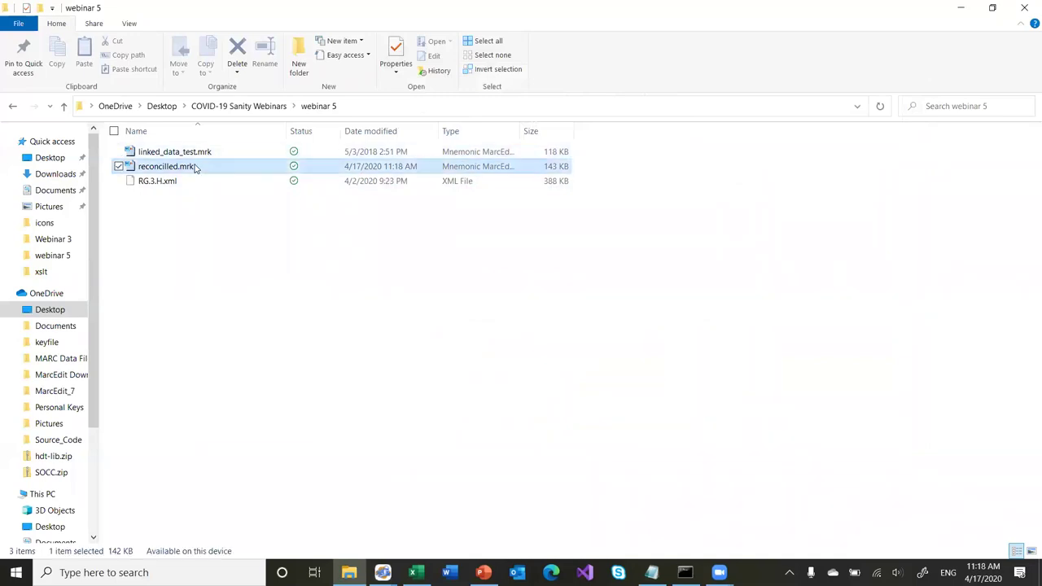
double_click(196, 166)
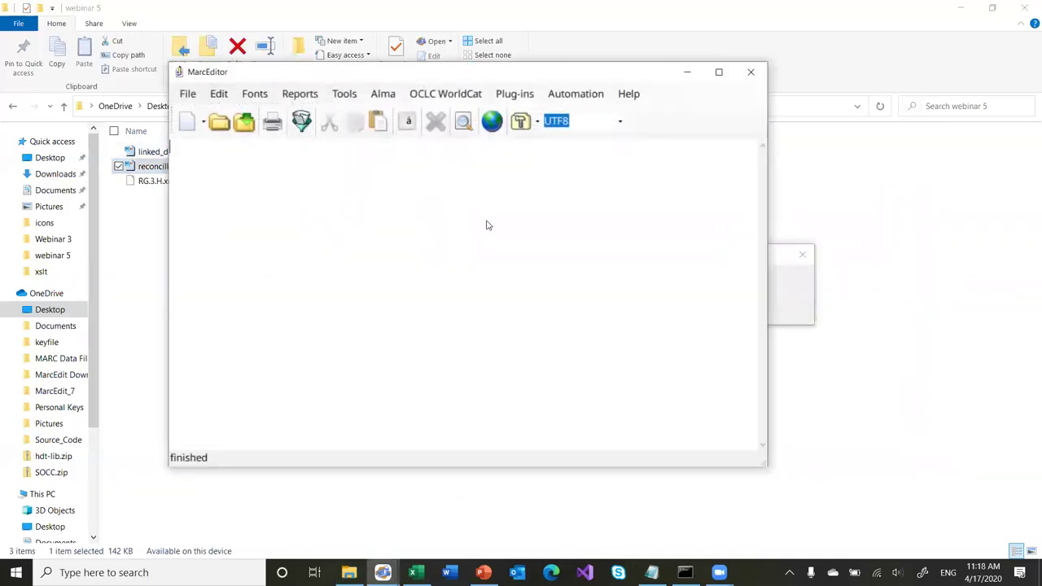
click(707, 75)
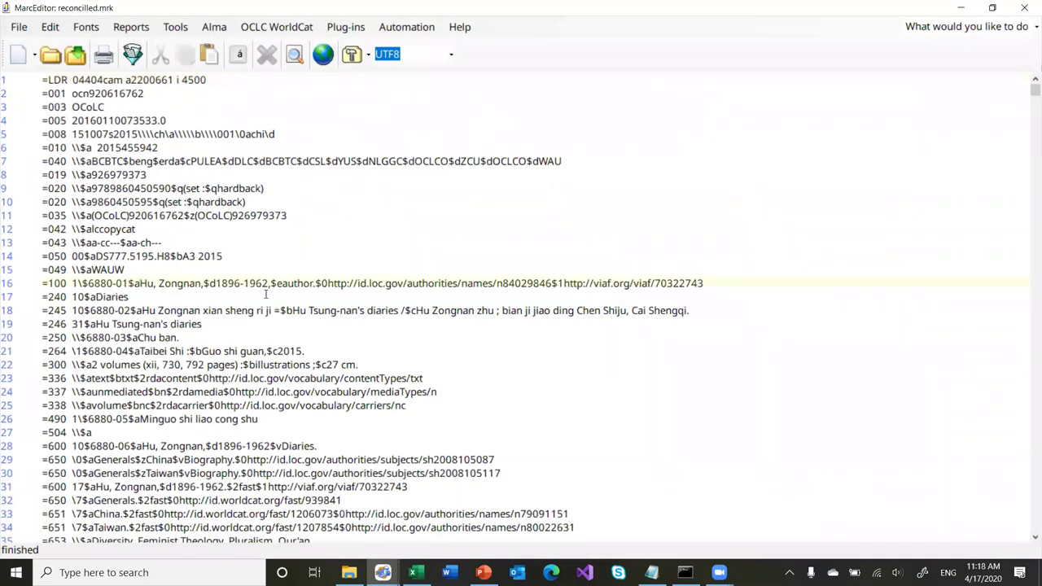
Examine the linked data URIs in the name, subject and genre fields of the first two records in reconcilled.mrk.
click(458, 283)
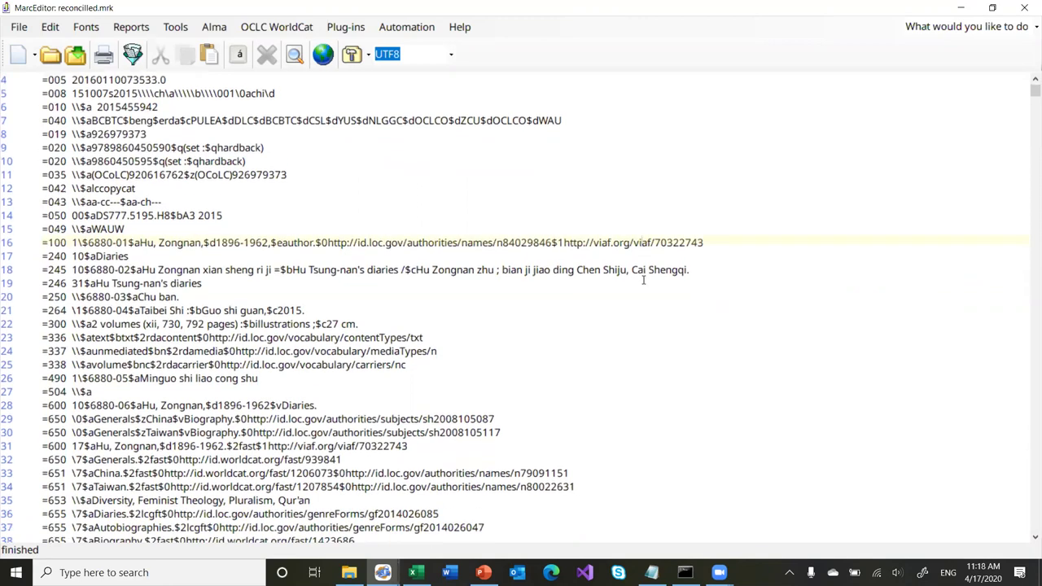
scroll(643, 280, down, 1)
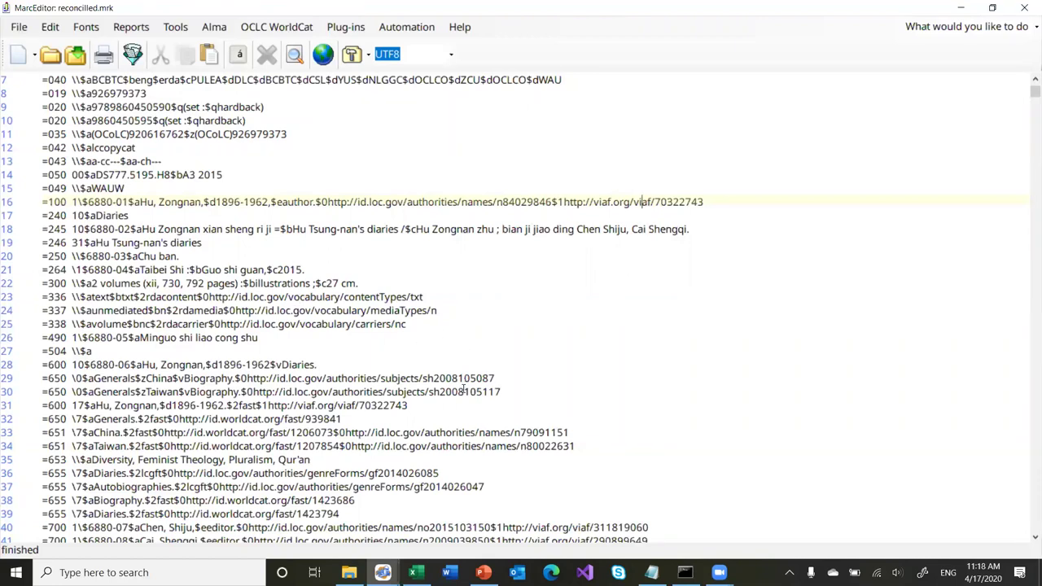
click(344, 390)
scroll(343, 386, down, 1)
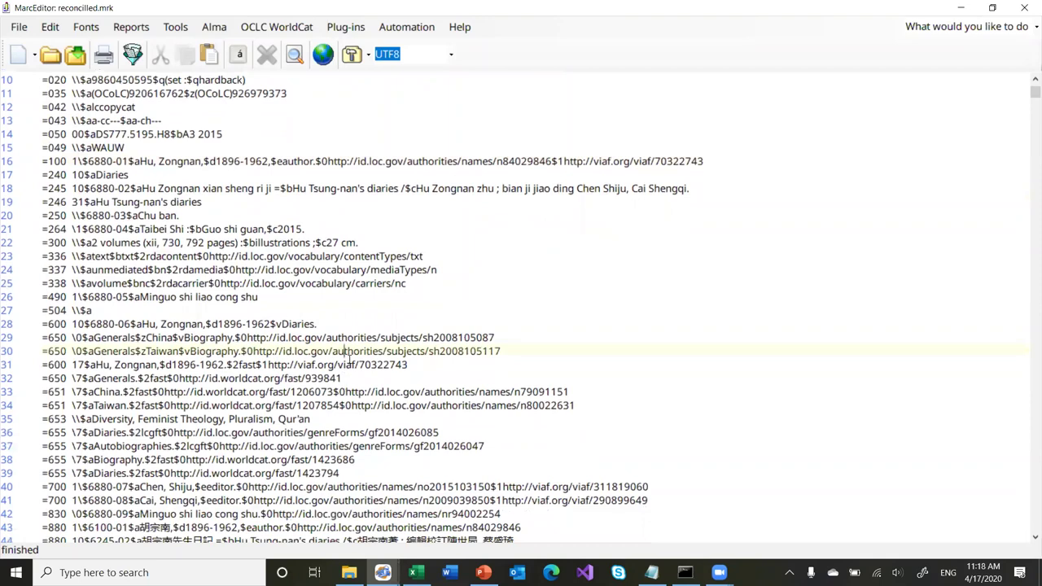
scroll(440, 398, down, 1)
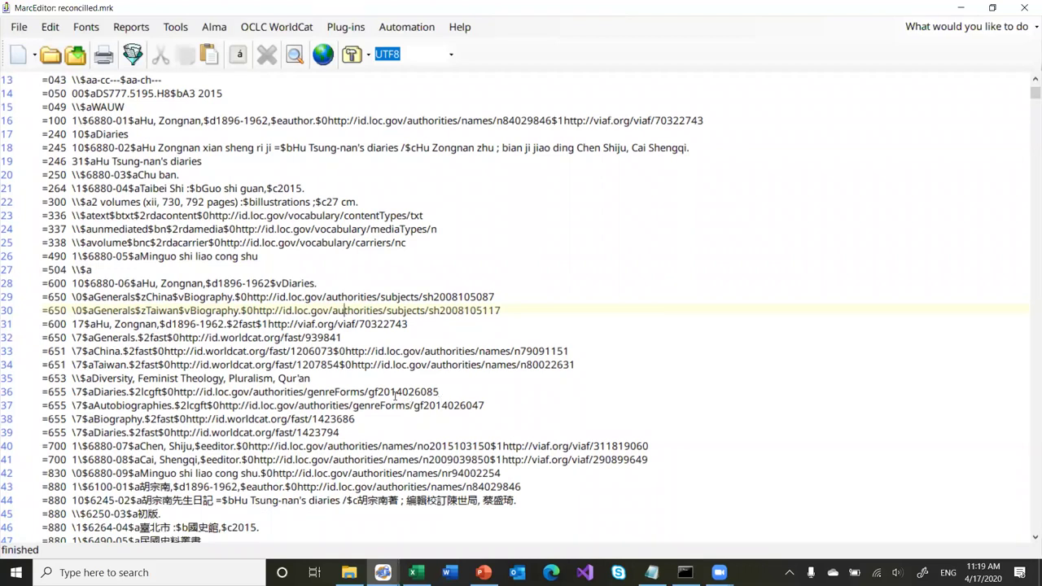
click(316, 418)
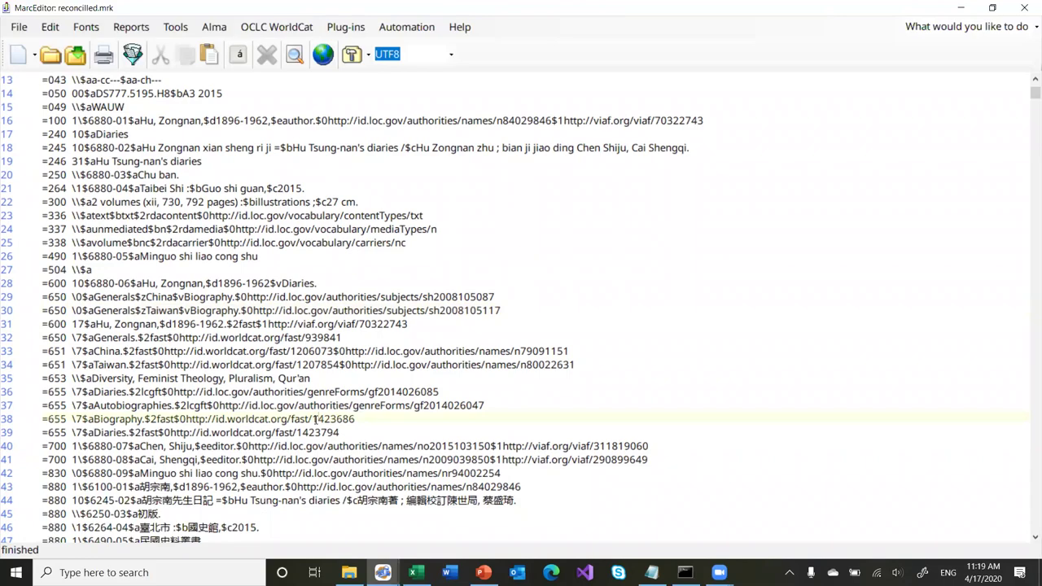
scroll(314, 418, down, 2)
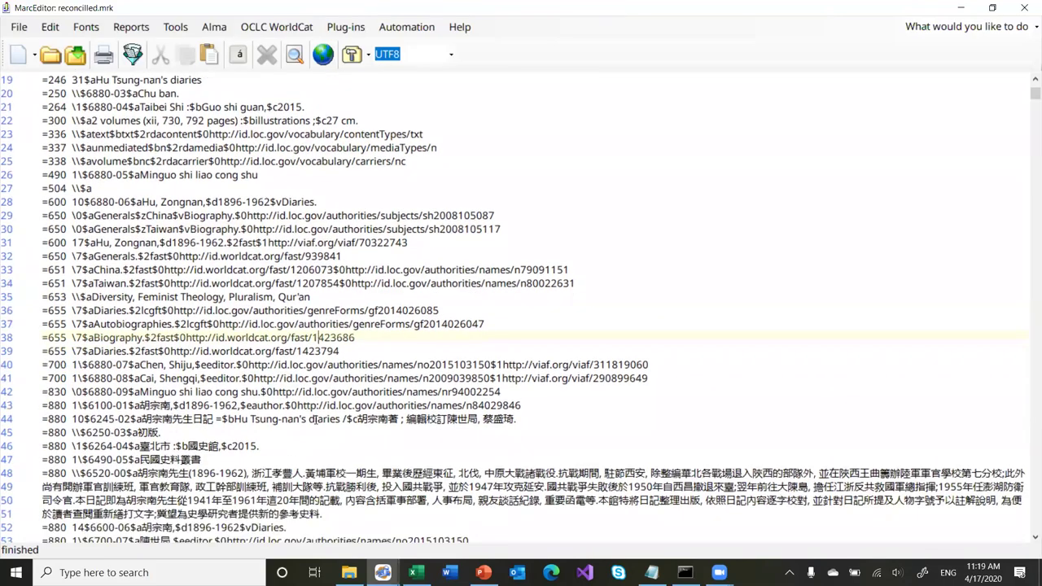
scroll(316, 418, down, 10)
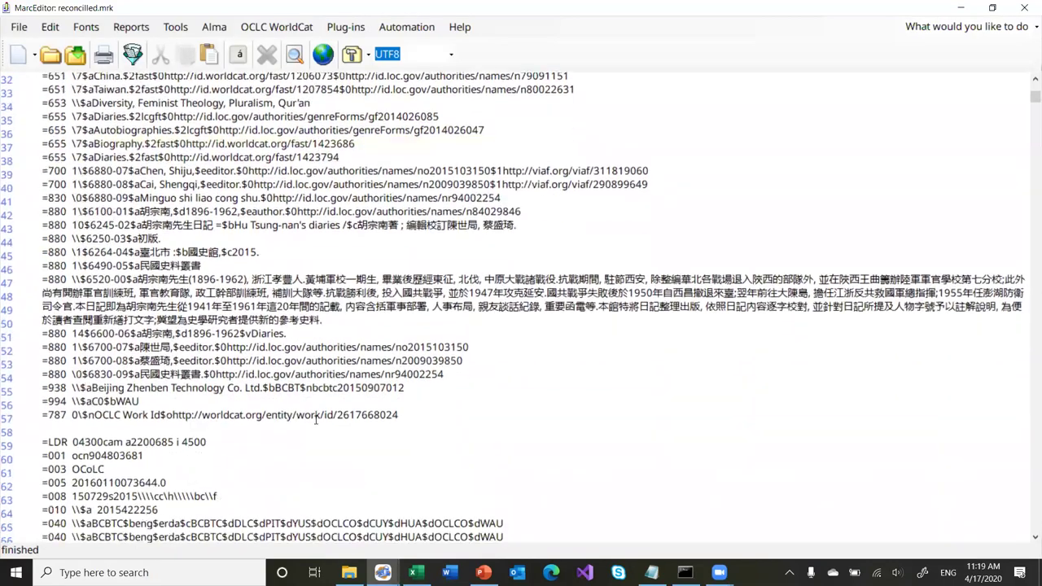
scroll(316, 418, down, 3)
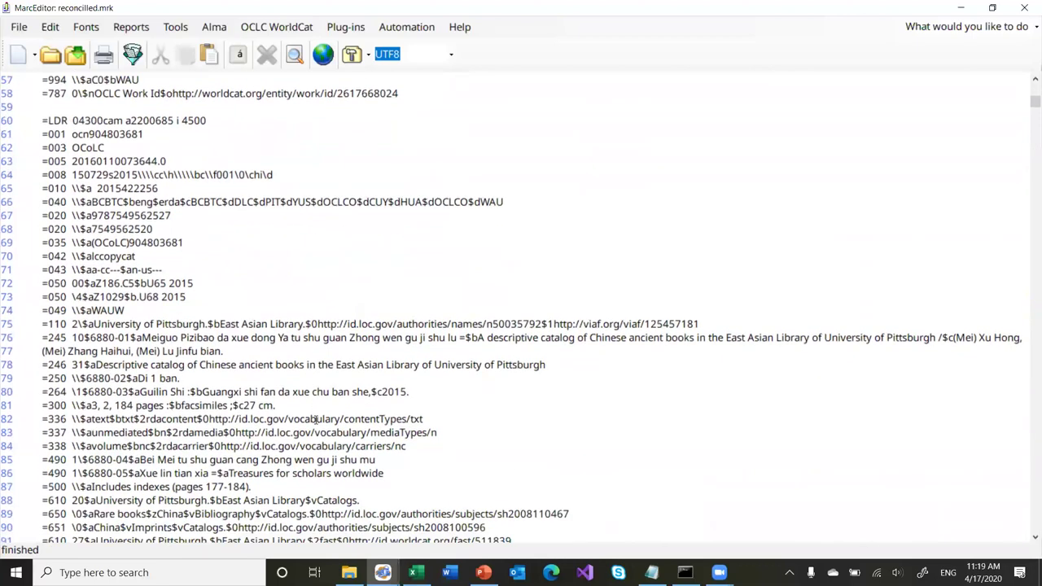
click(271, 482)
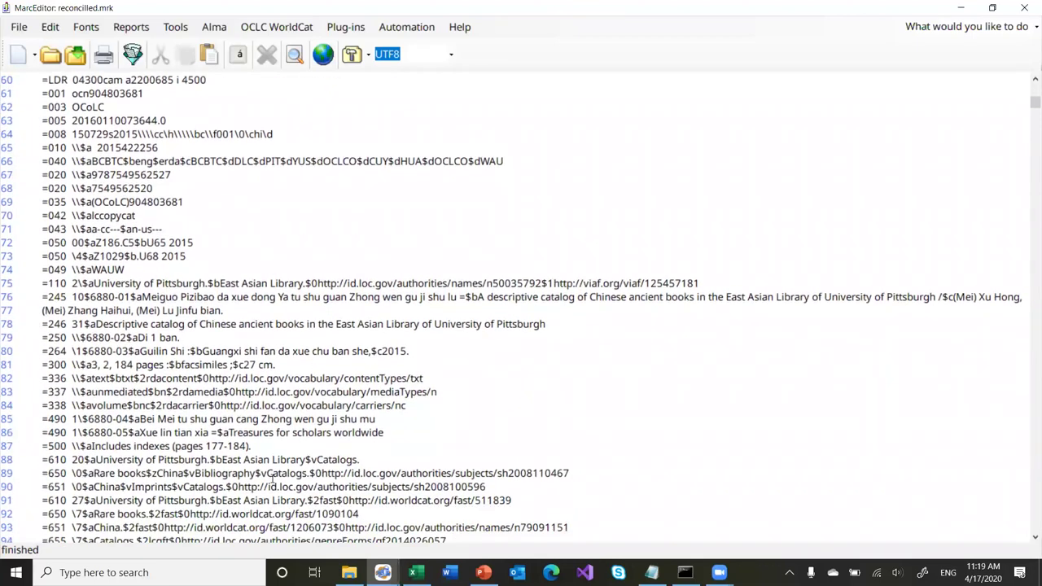
key(Delete)
key(ctrl+z)
scroll(262, 323, up, 20)
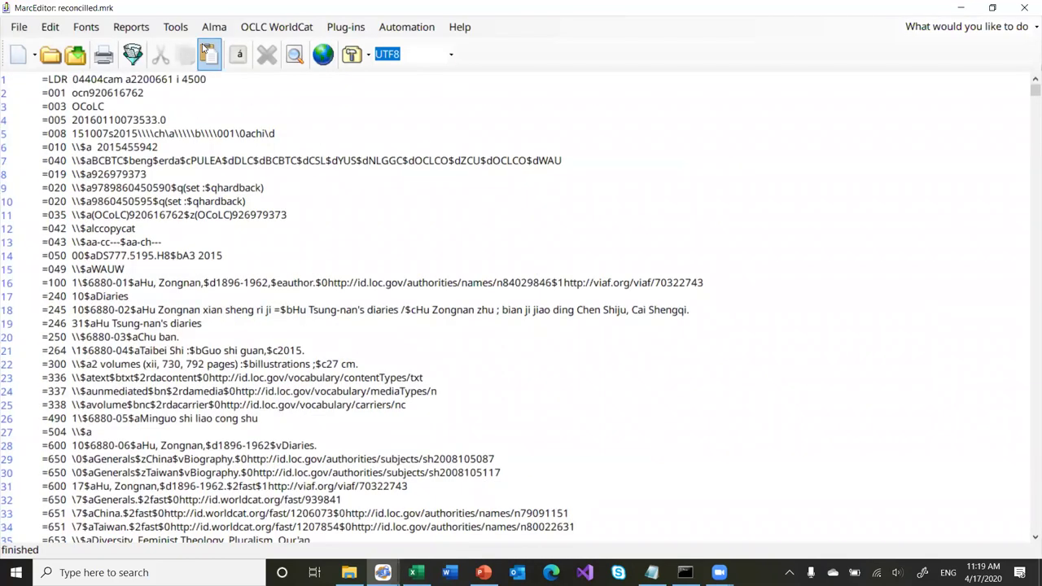
Edit the "task order" task list in the Task Manager and add a linked data task with the default ID services.
click(175, 27)
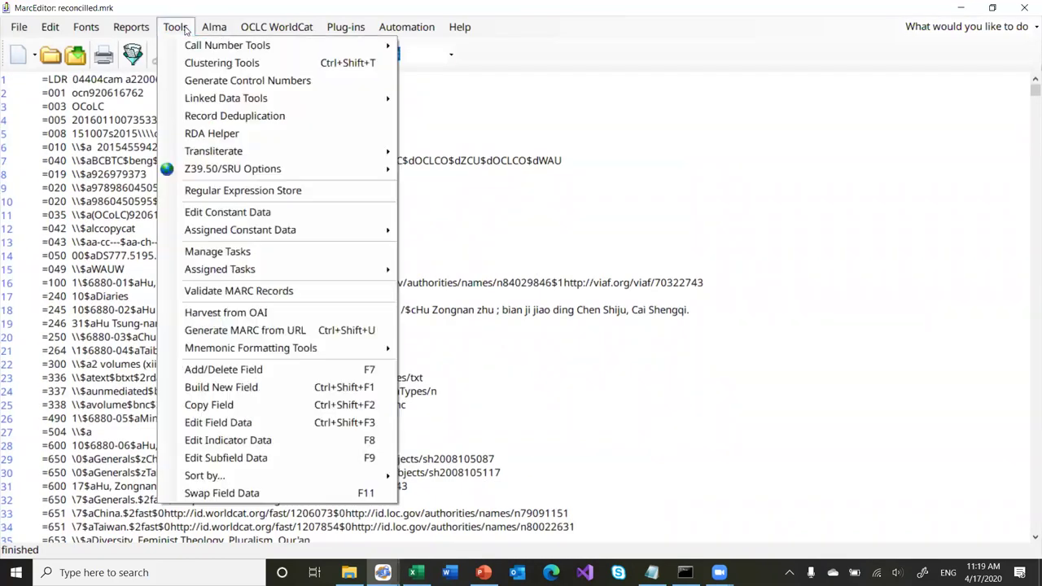
click(251, 259)
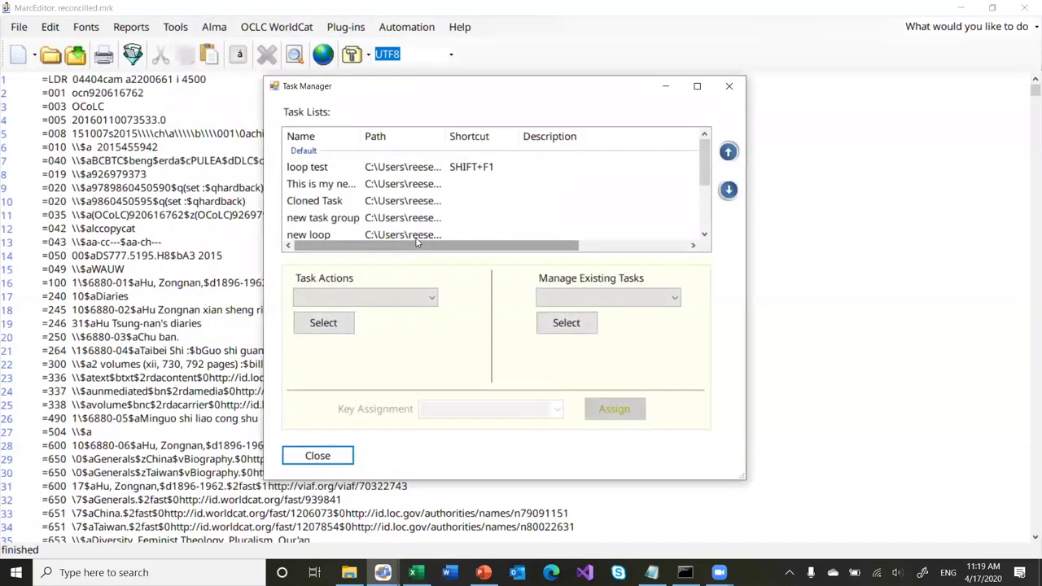
scroll(387, 215, down, 2)
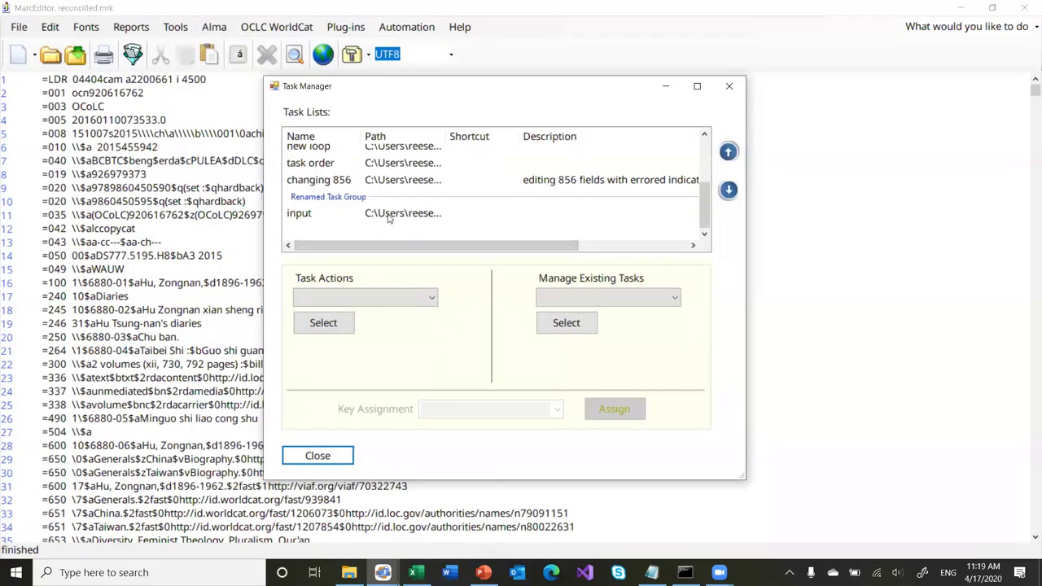
double_click(367, 166)
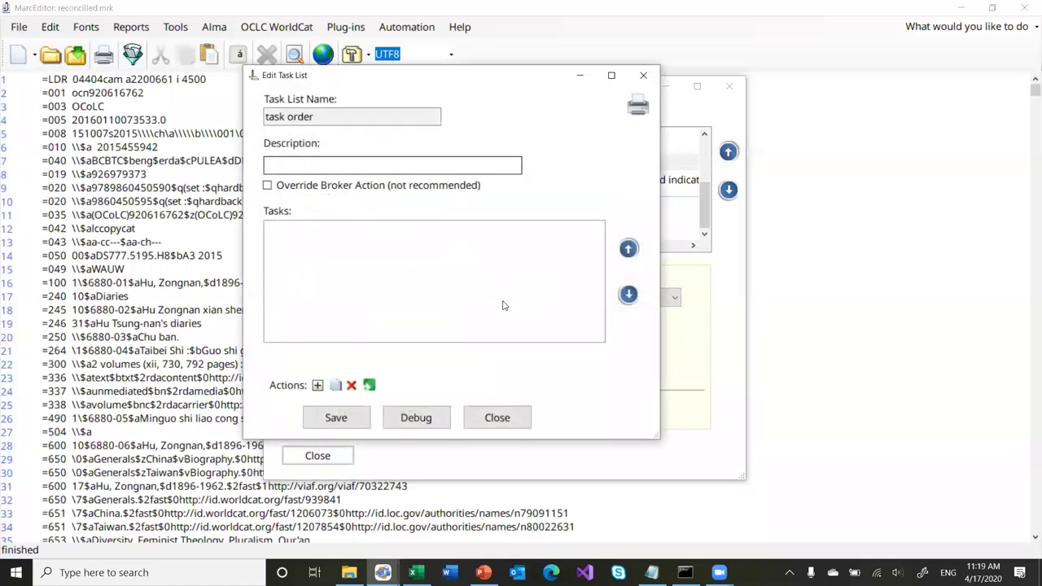
click(318, 385)
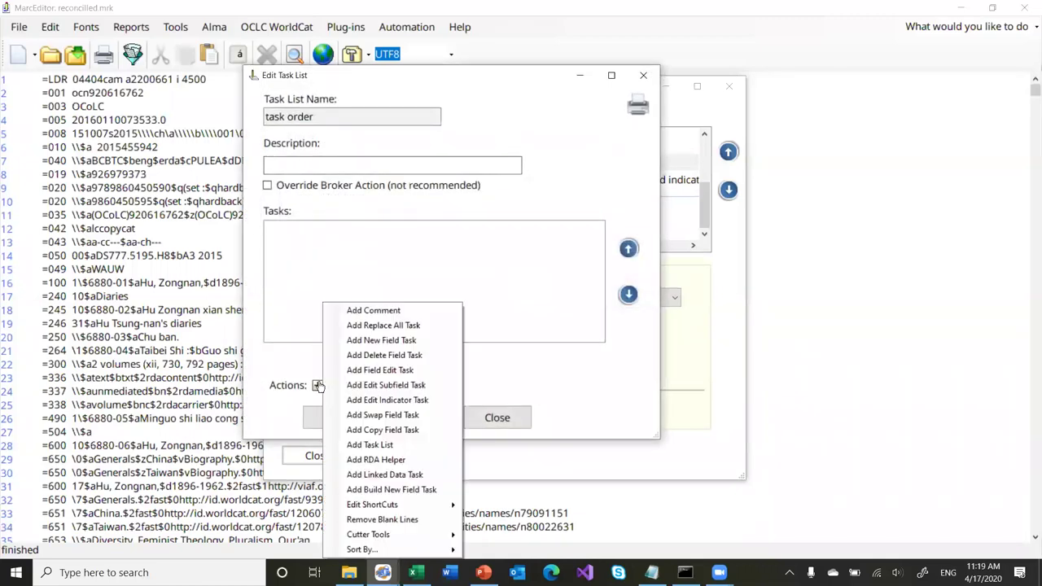
click(385, 474)
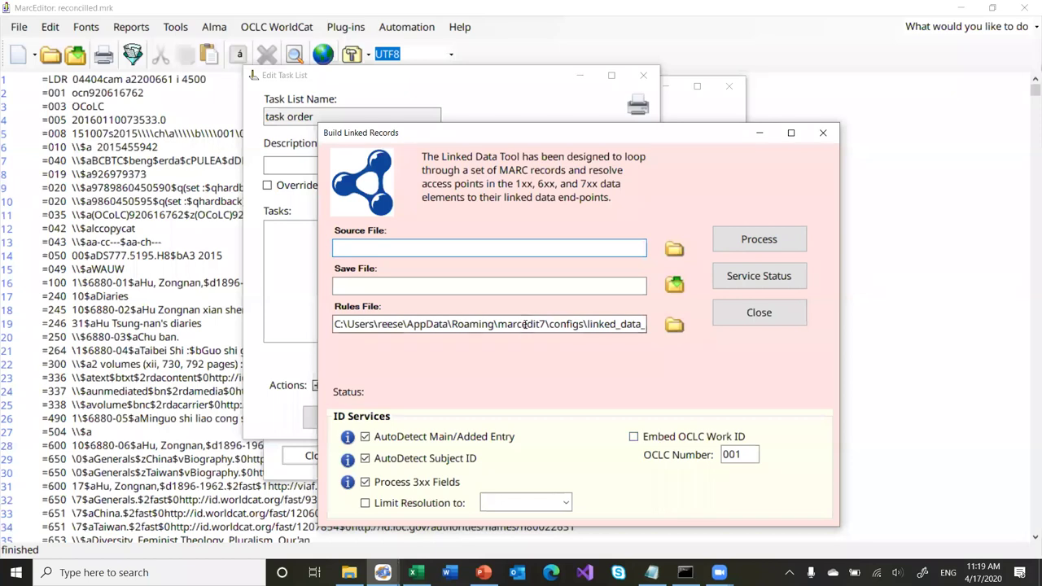
click(732, 247)
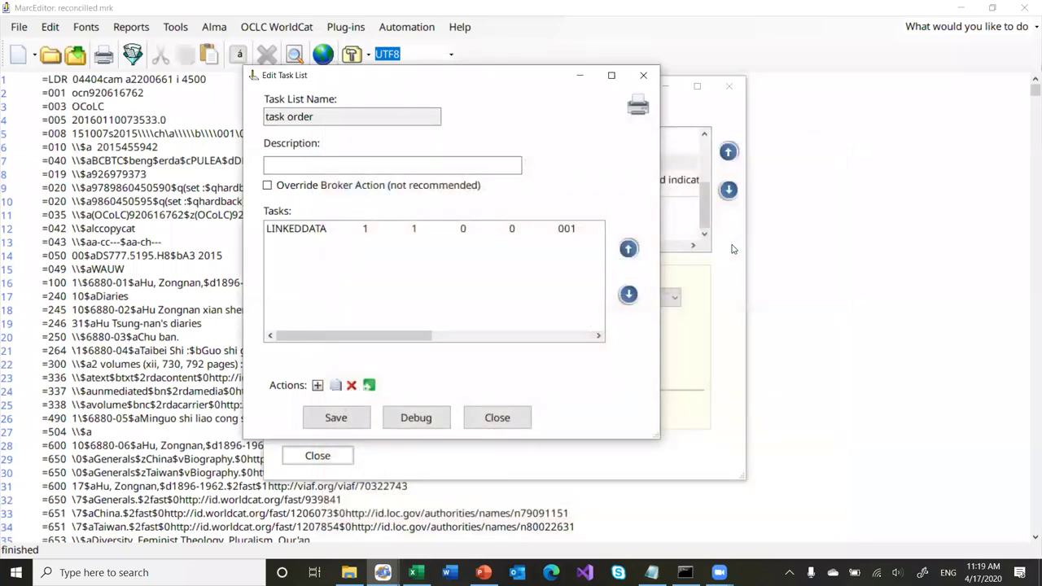
Close the "task order" task list with its changes saved, and exit the Task Manager and the MarcEditor.
click(301, 231)
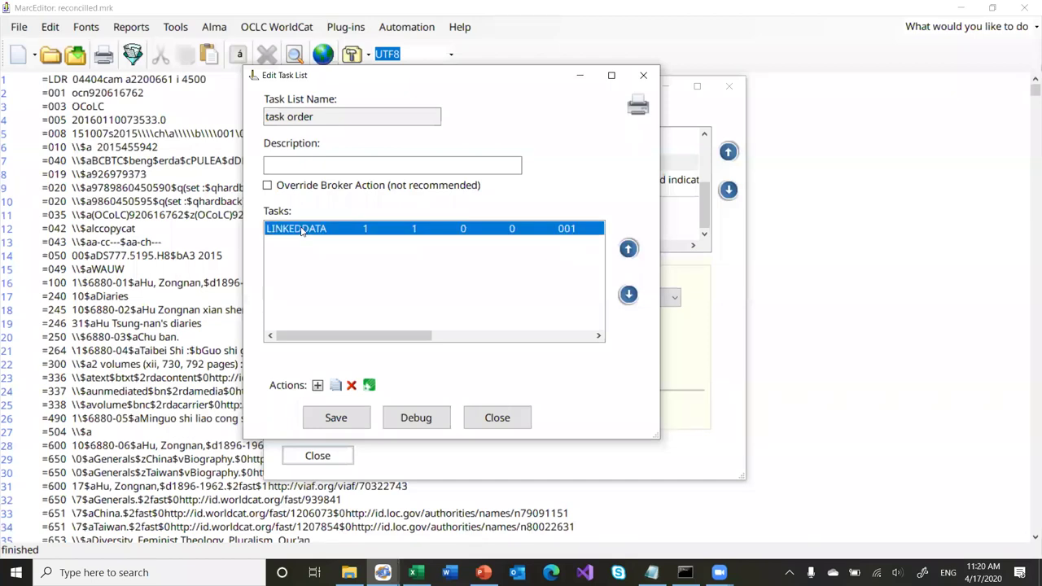
click(492, 417)
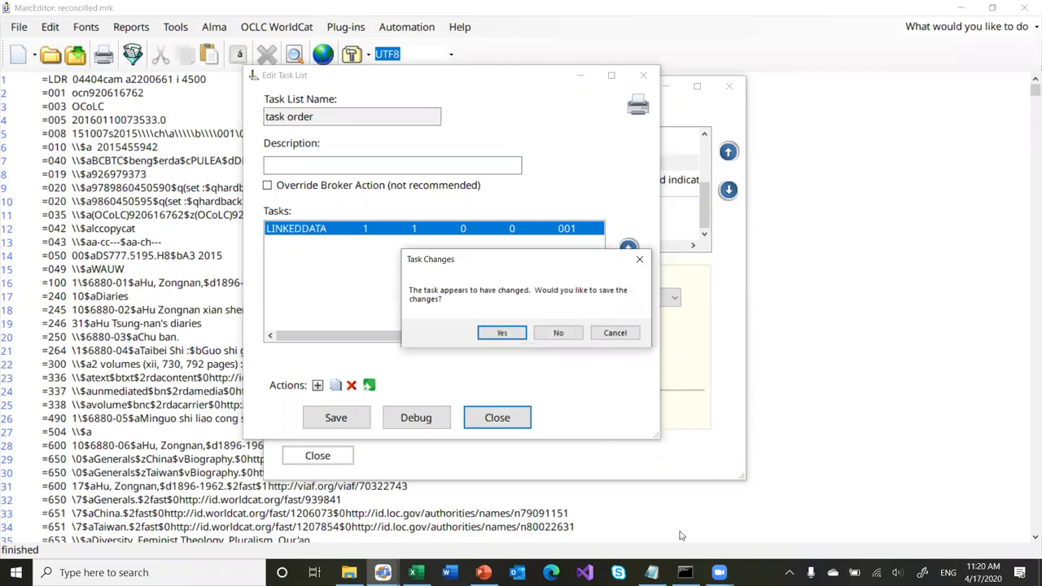
key(Return)
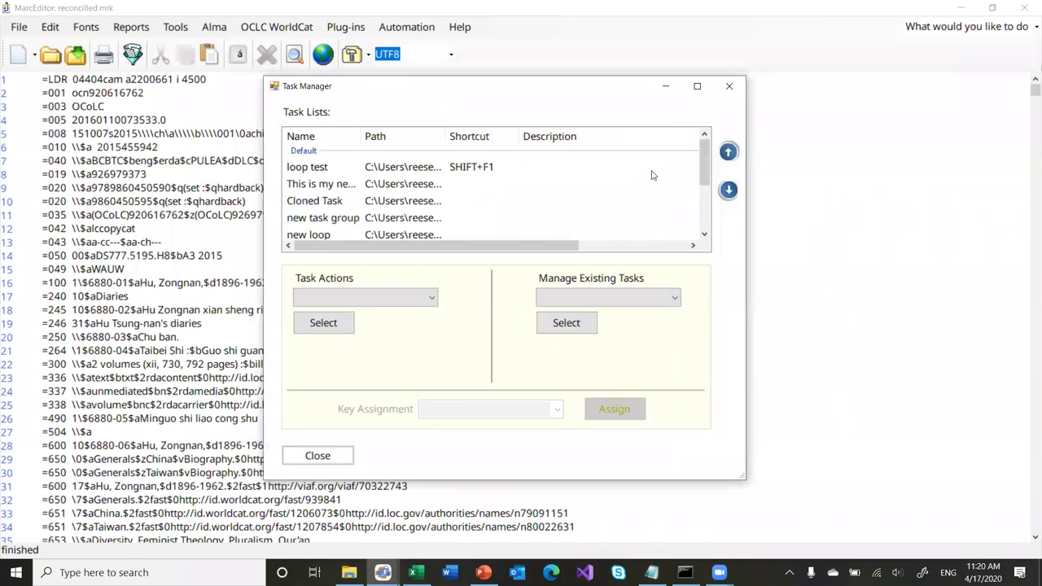
click(730, 88)
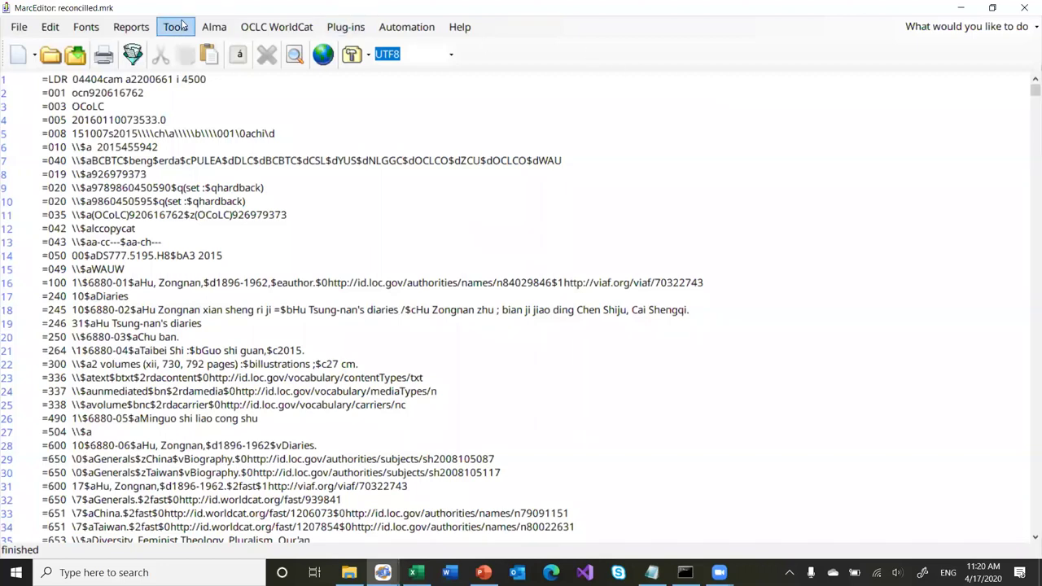
click(1019, 10)
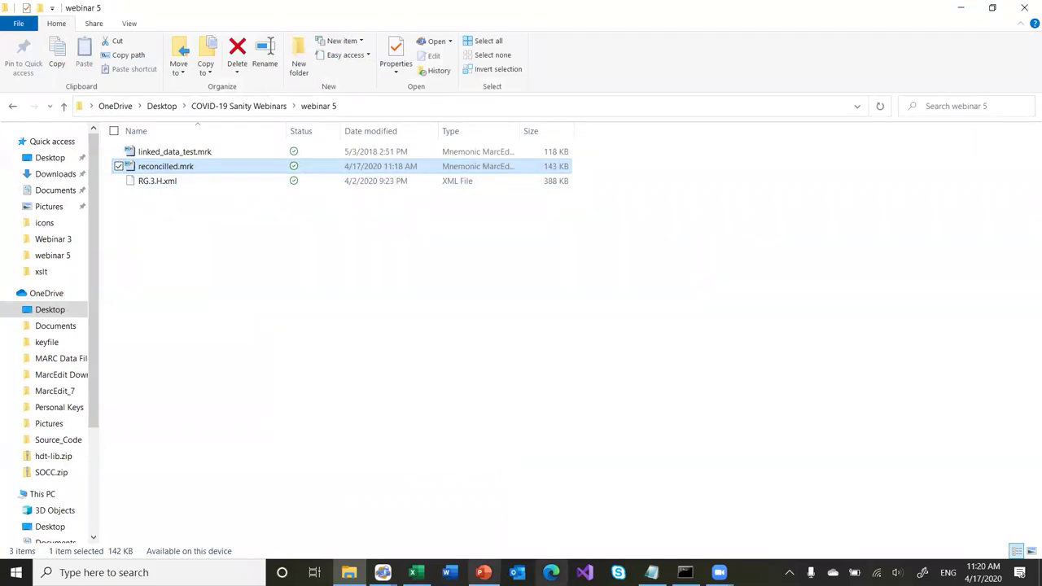
Close the MARCNext window and return to the MarcEdit main window.
mouse_move(383, 572)
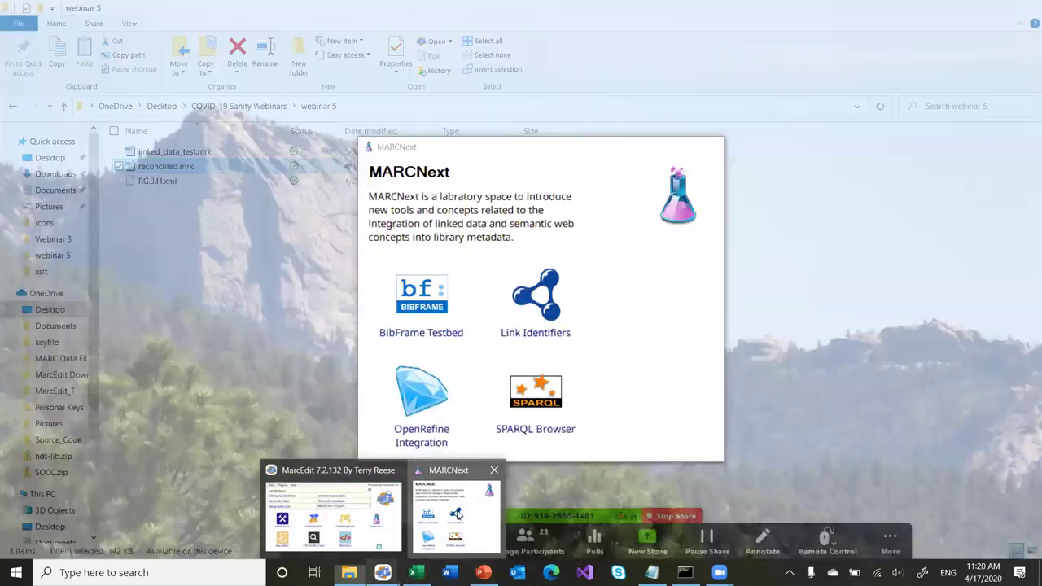
click(457, 515)
click(712, 146)
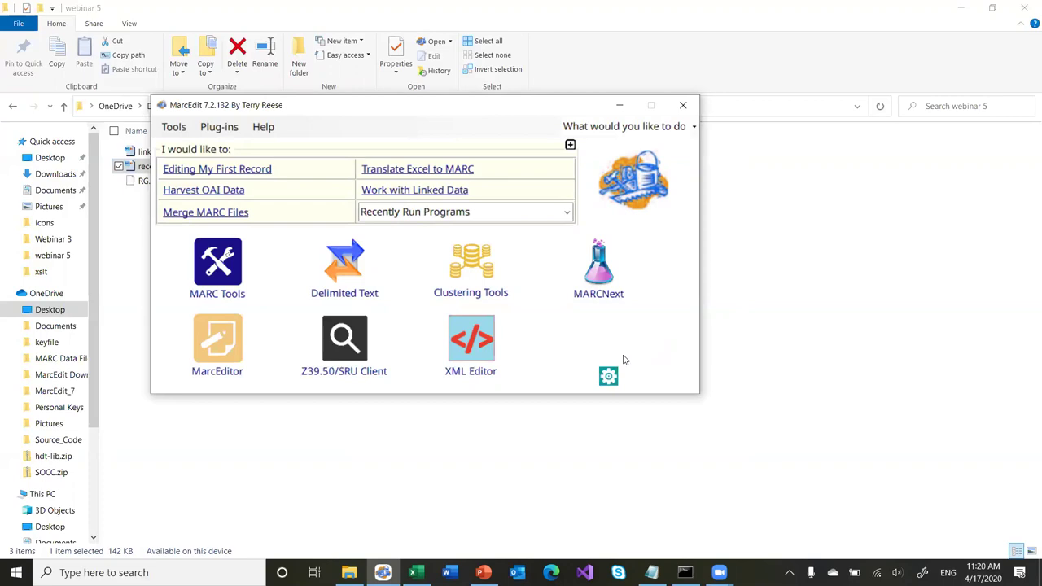
Open the linked data rules editor and load its rules file, linked_data_profile.xml, in a maximized XML Editor window.
click(181, 130)
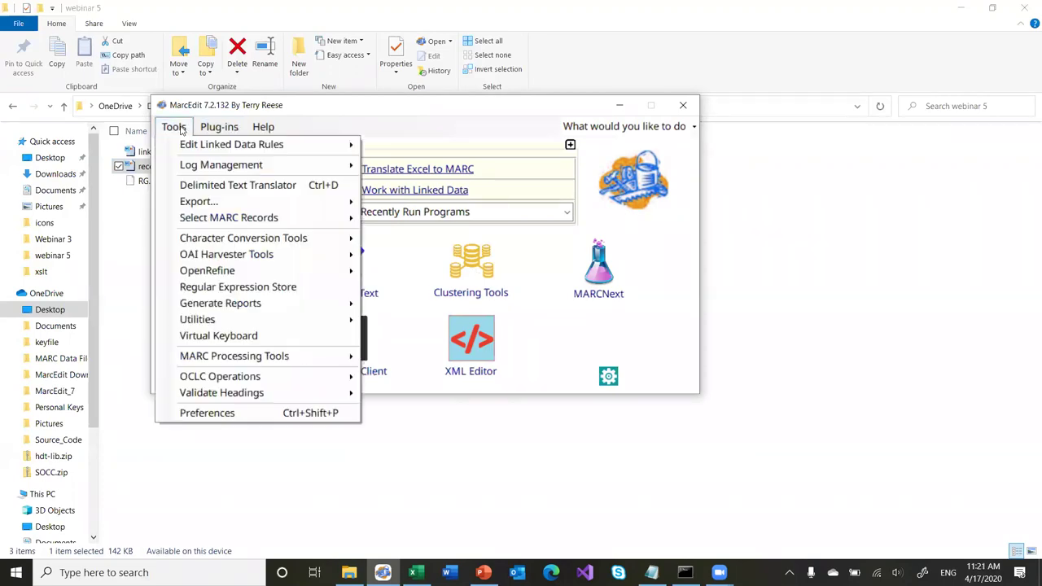
mouse_move(200, 144)
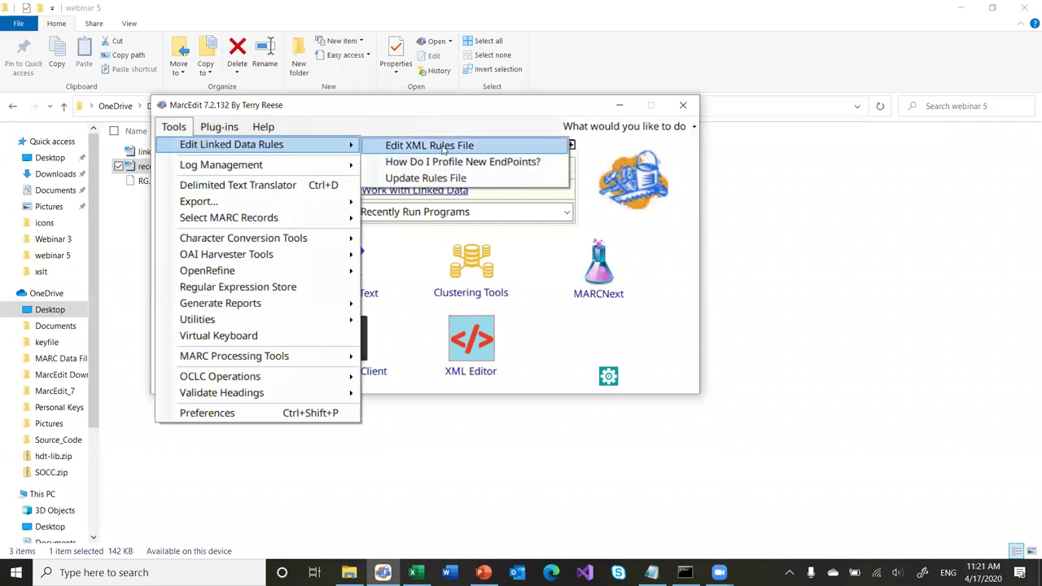
click(423, 145)
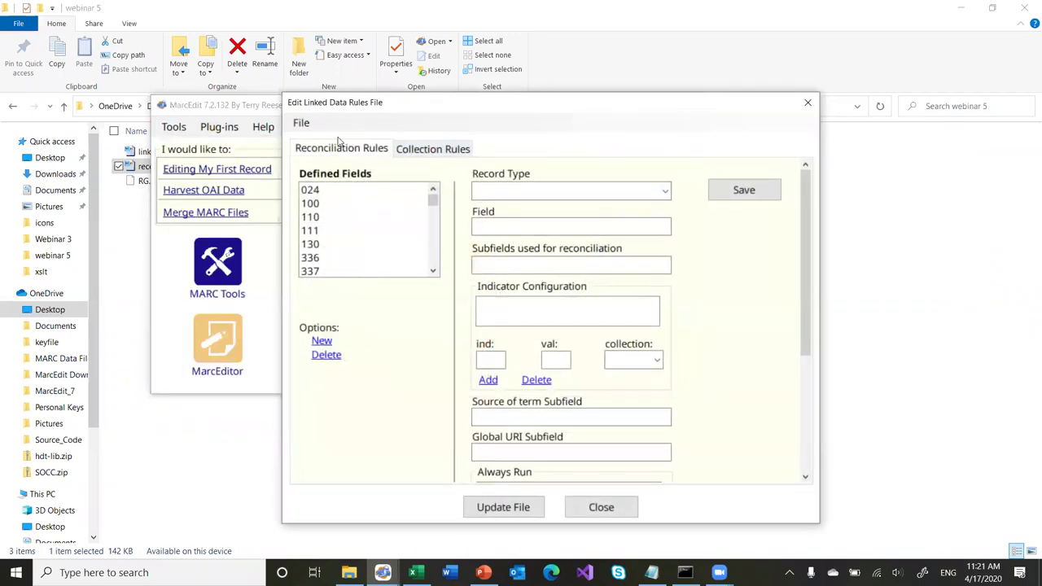
click(301, 123)
click(334, 176)
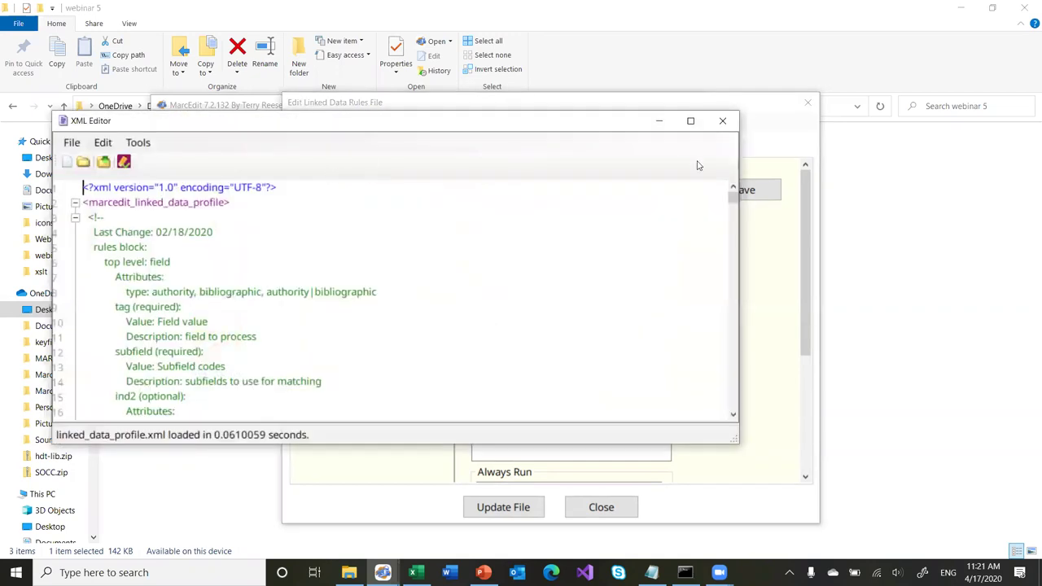
click(690, 121)
Look through the rules file's opening comments and the collection definitions near its end, such as DBPedia, ISNI and OCLC VIAF.
scroll(717, 284, down, 5)
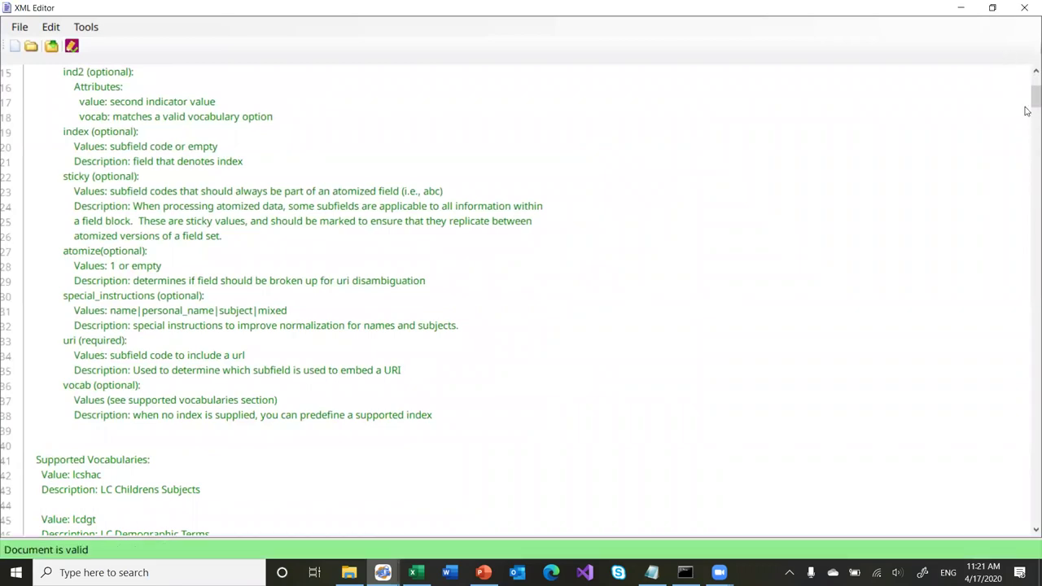
drag(1027, 100, 1020, 505)
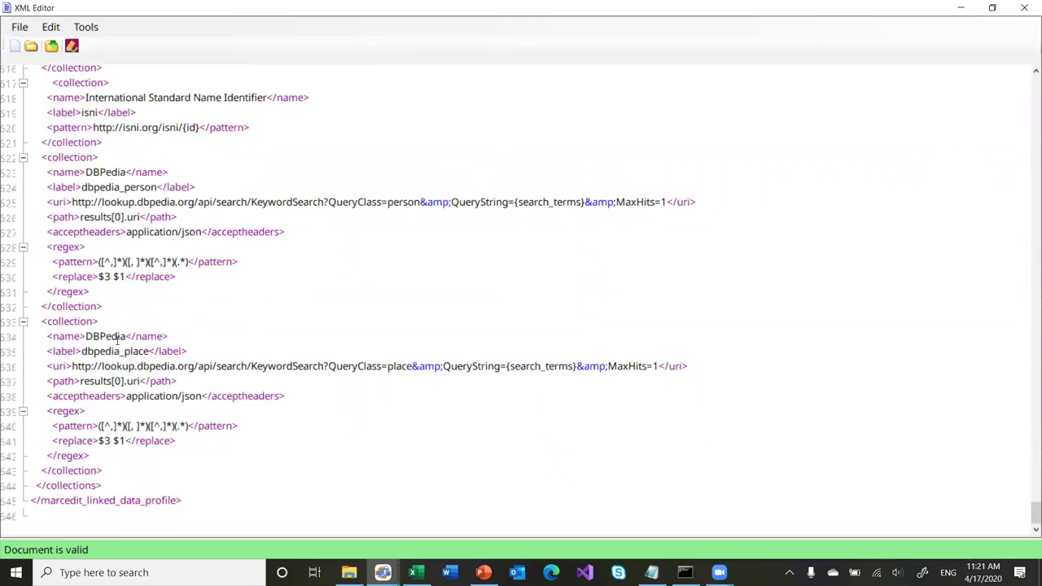
scroll(117, 340, up, 2)
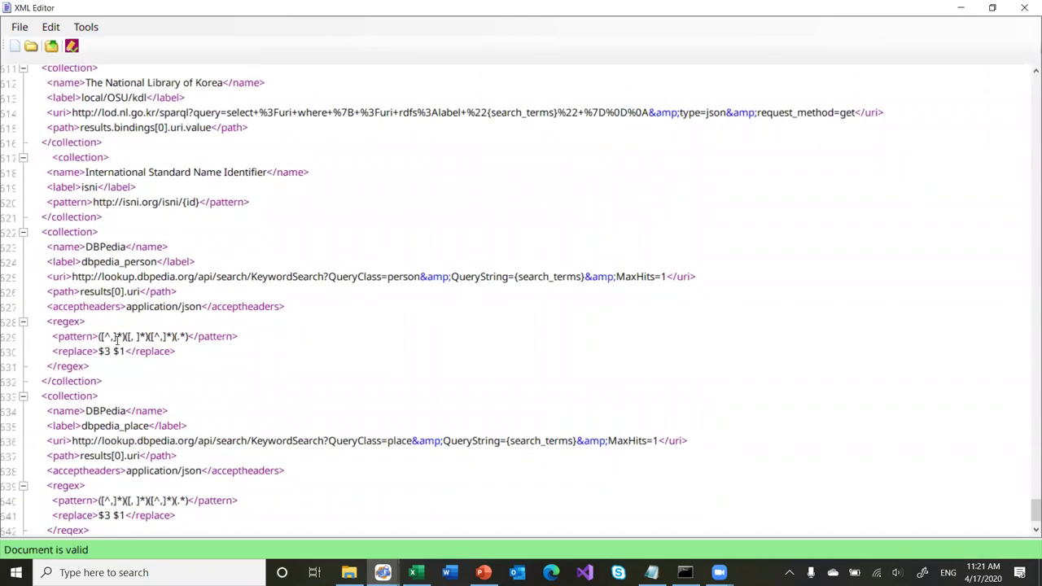
scroll(117, 342, down, 1)
click(118, 341)
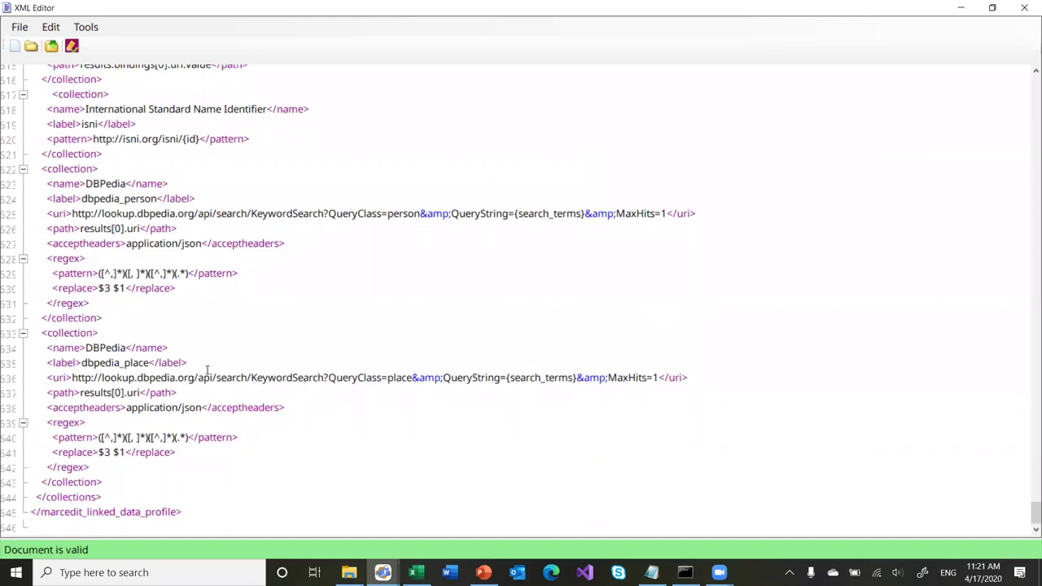
scroll(207, 370, up, 20)
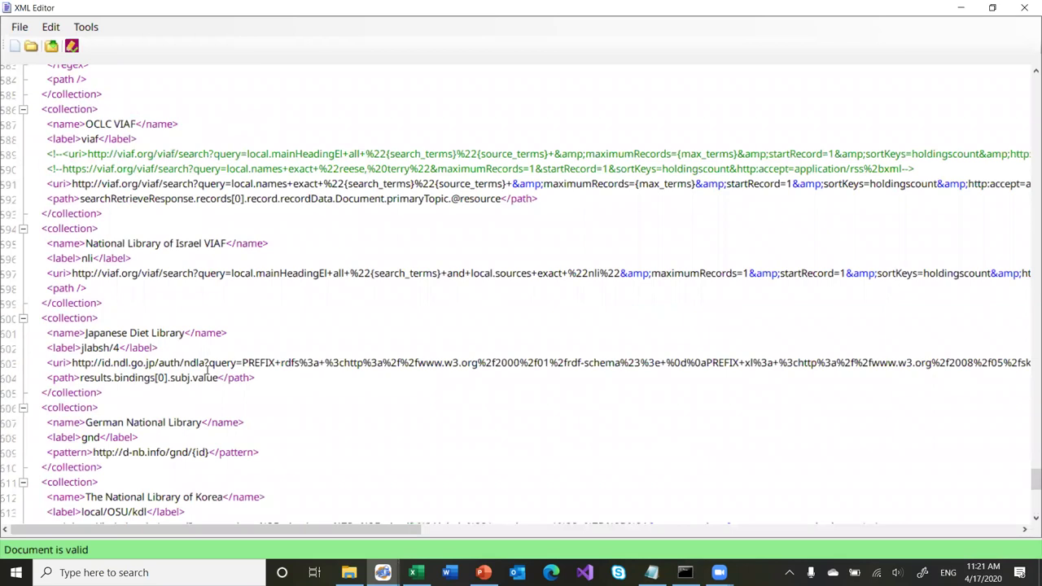
scroll(206, 370, up, 2)
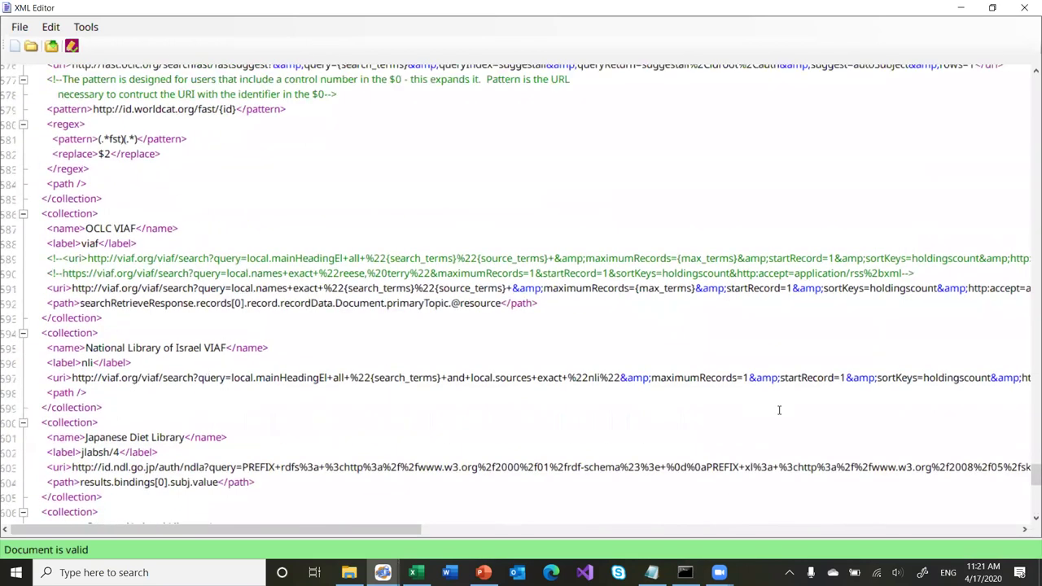
Restore the XML Editor from full screen, enlarge the window and move it higher on the desktop.
click(992, 7)
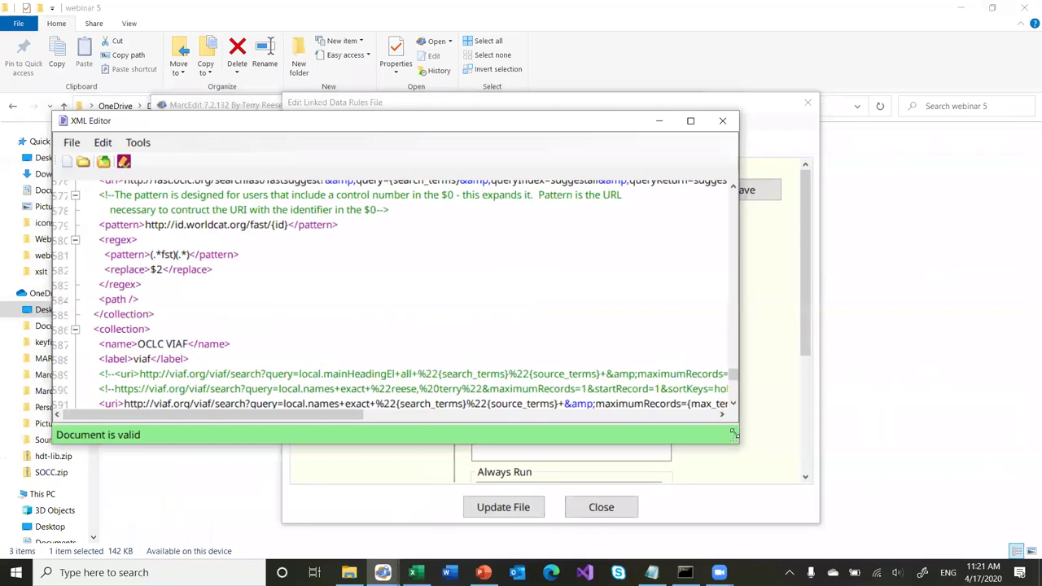
drag(733, 433, 981, 530)
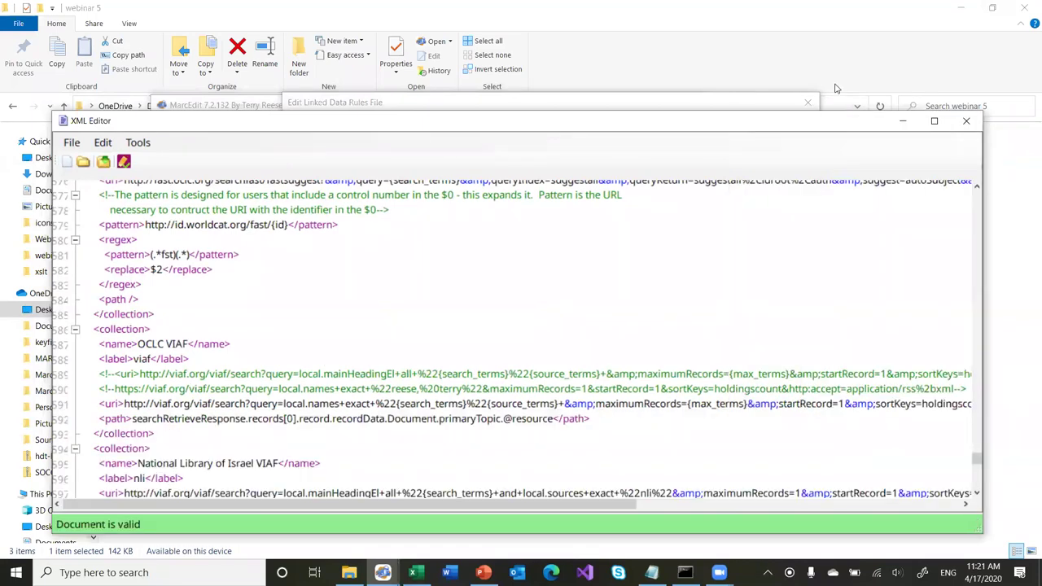
drag(834, 111, 862, 35)
Examine the rules documentation at the start of the file and the 024 field rule, including its uri and index elements.
drag(974, 452, 983, 118)
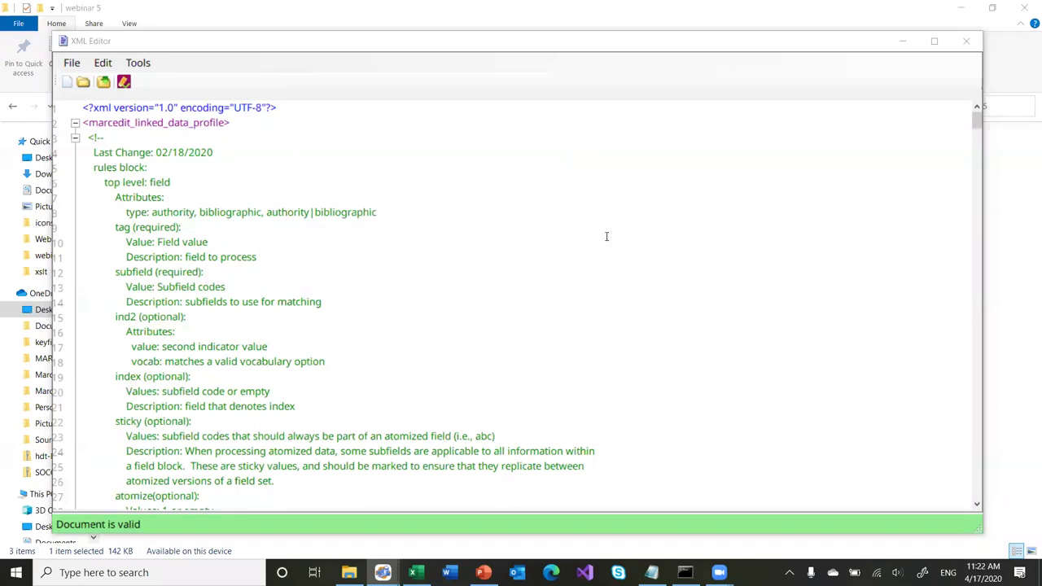
scroll(625, 297, down, 8)
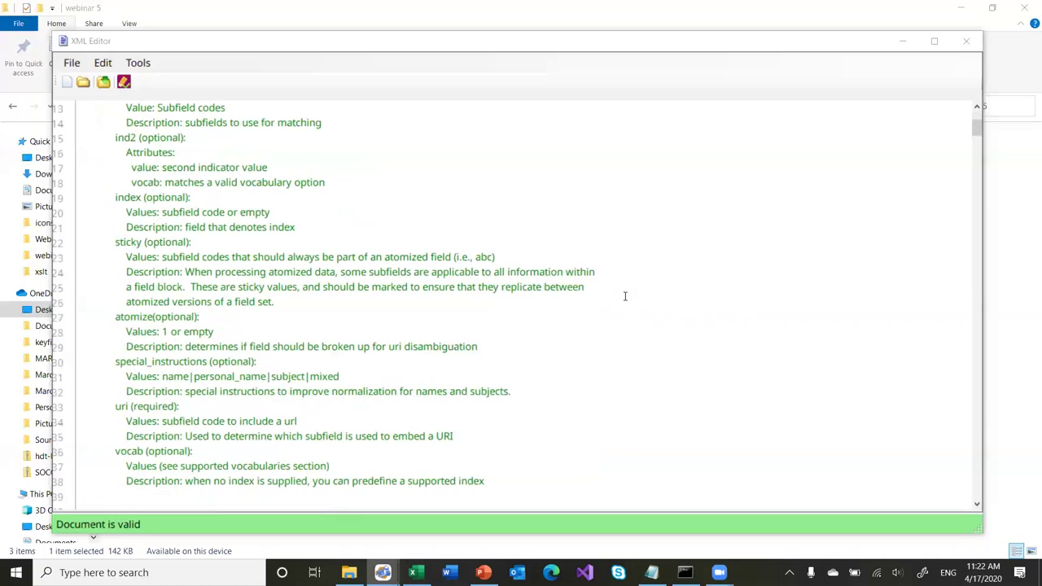
scroll(625, 296, down, 11)
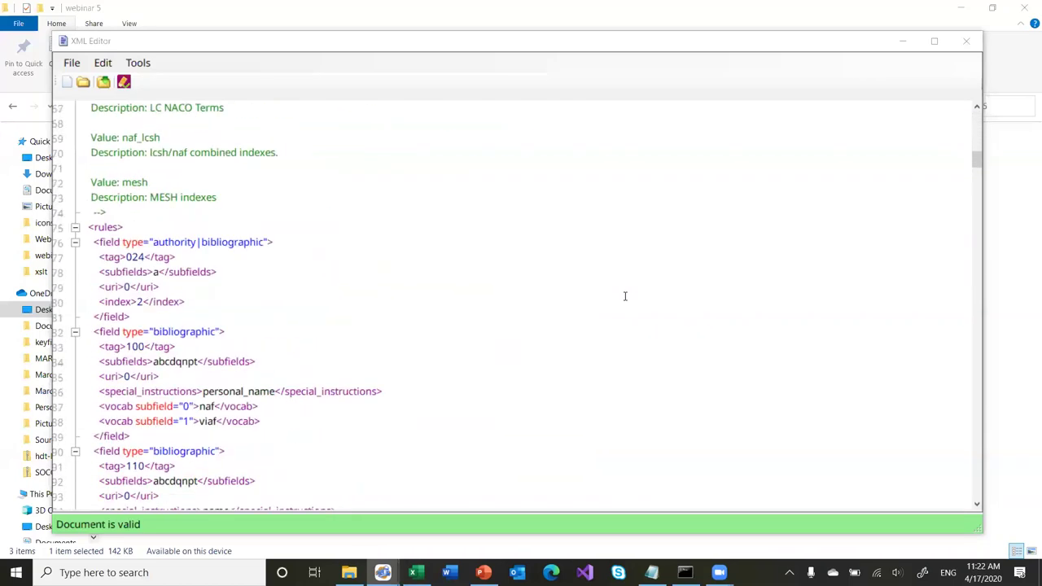
scroll(625, 296, down, 2)
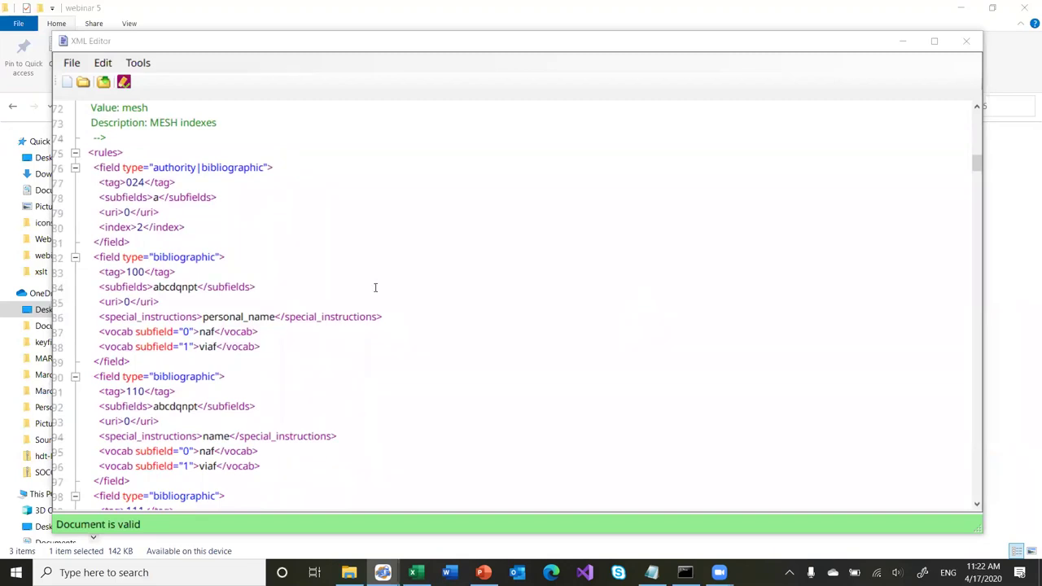
click(116, 167)
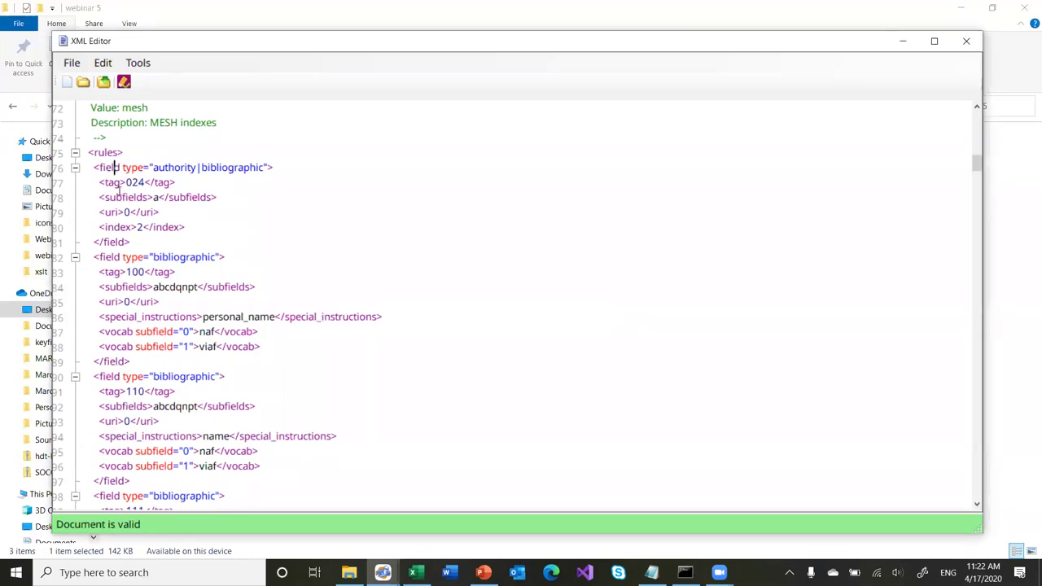
click(116, 213)
click(120, 227)
Minimize the XML Editor and close the linked data rules editor.
click(899, 39)
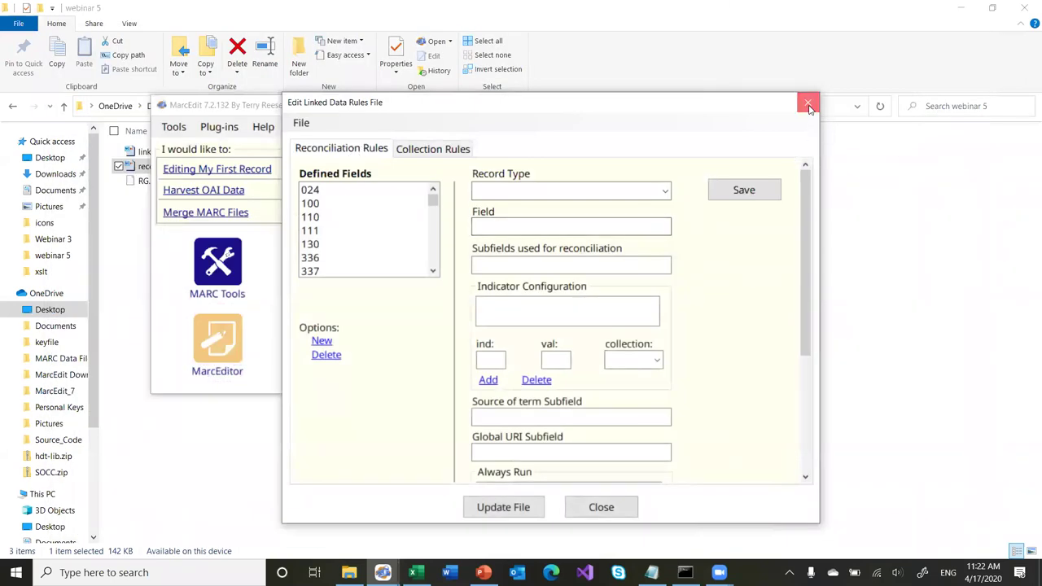
click(808, 106)
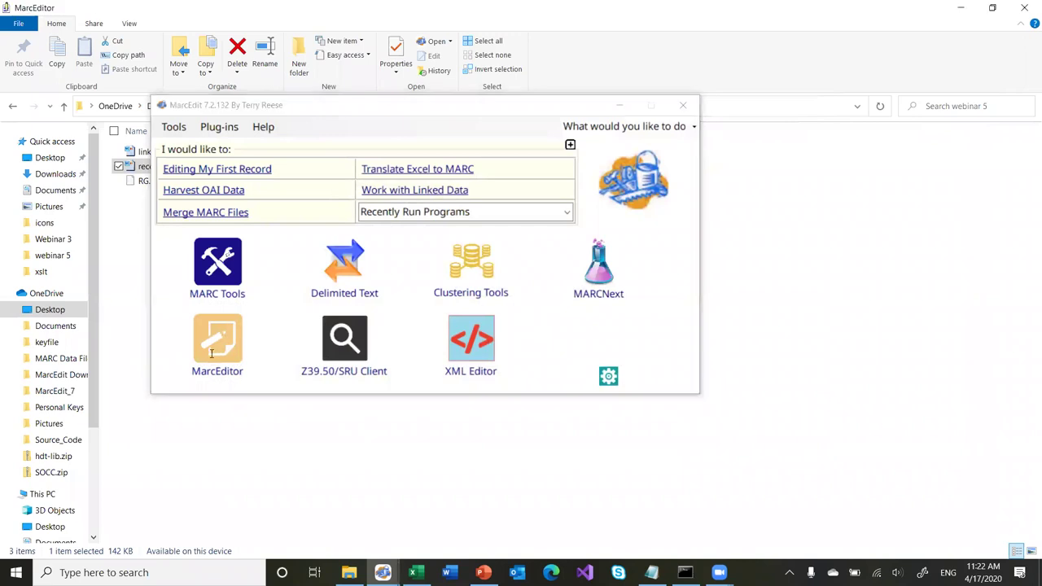
Open the recent file linked_data_test.mrk in the MarcEditor and locate the 600 field coded $2fast in the first record.
click(211, 352)
click(18, 26)
click(19, 27)
mouse_move(98, 102)
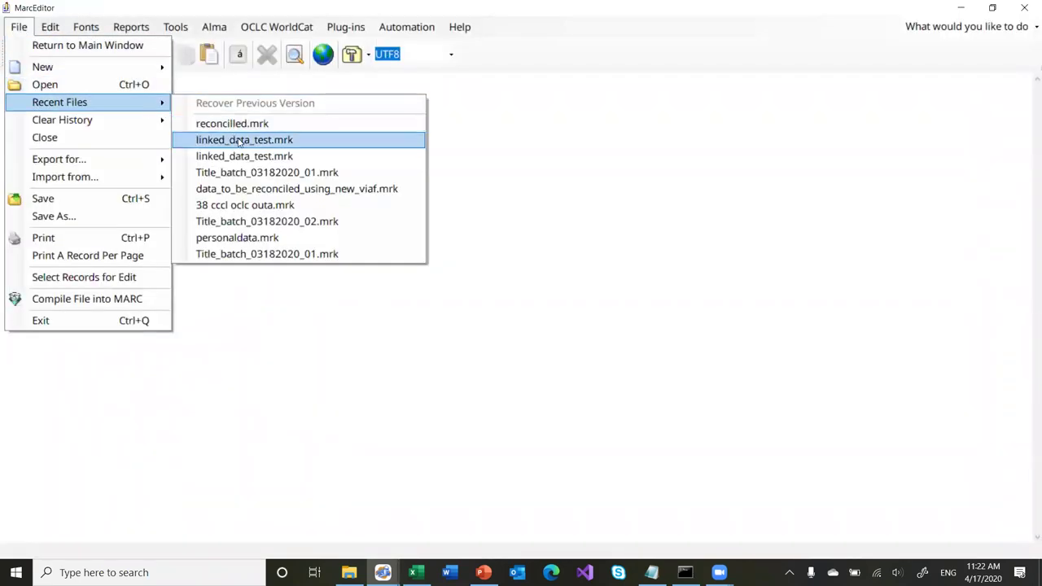
click(240, 140)
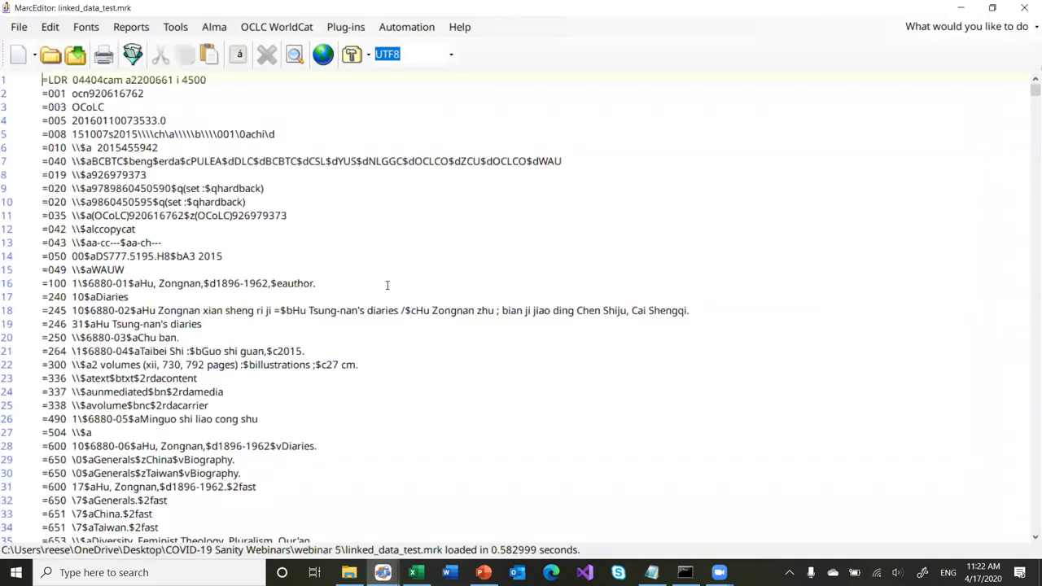
scroll(388, 285, down, 3)
scroll(387, 285, down, 2)
scroll(387, 285, down, 1)
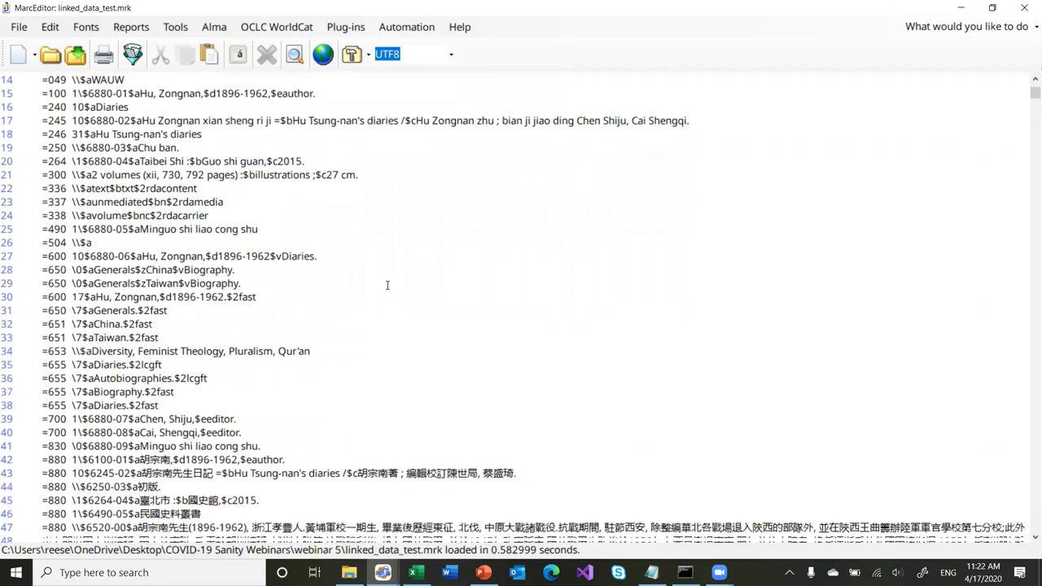
click(260, 283)
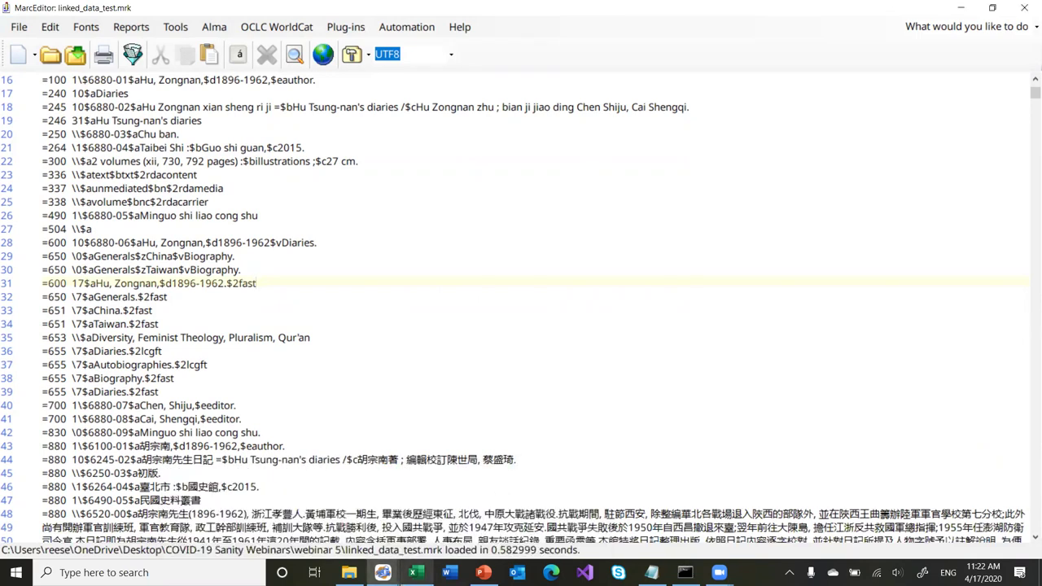
Switch back to the XML Editor and find the rule for tag 600 in linked_data_profile.xml.
mouse_move(382, 572)
click(383, 521)
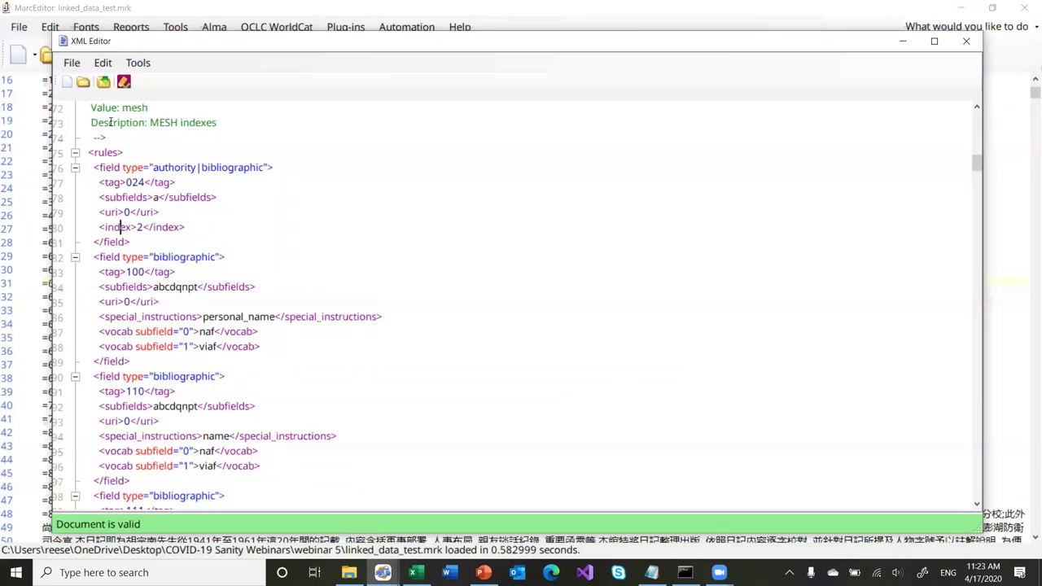
click(103, 62)
click(121, 79)
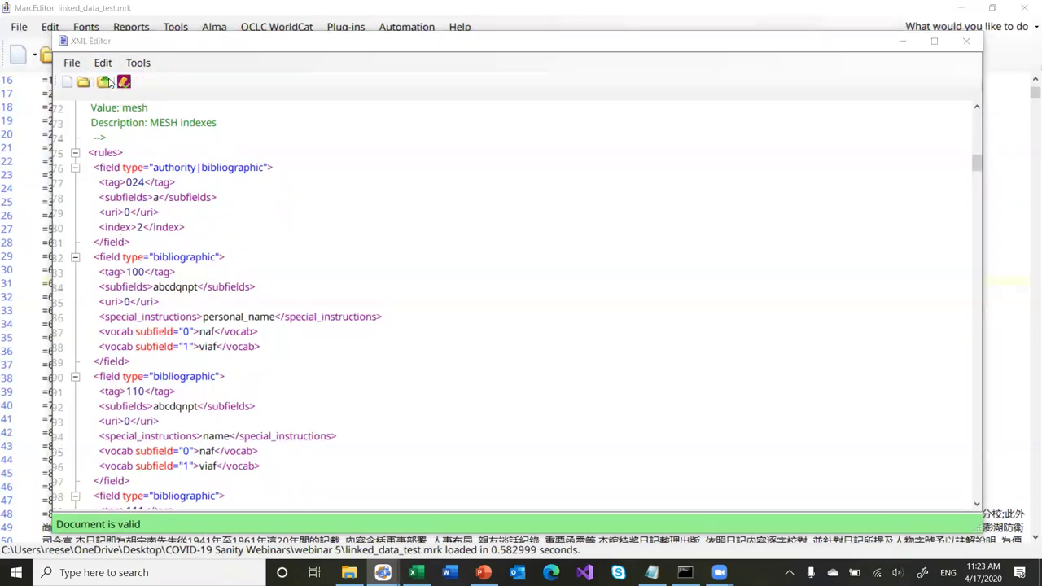
text(600)
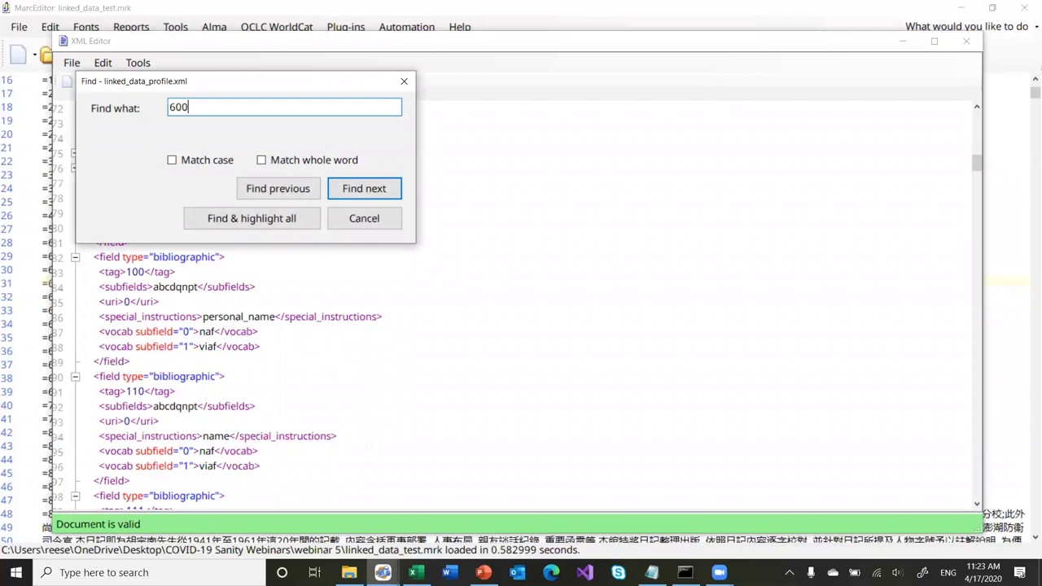
click(350, 188)
click(355, 218)
scroll(366, 277, up, 2)
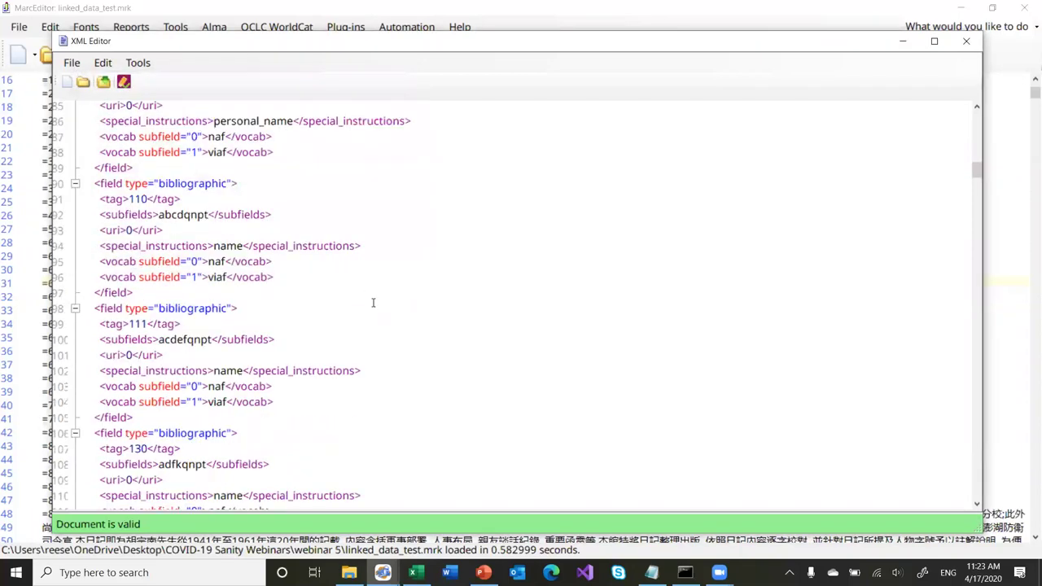
scroll(373, 303, down, 8)
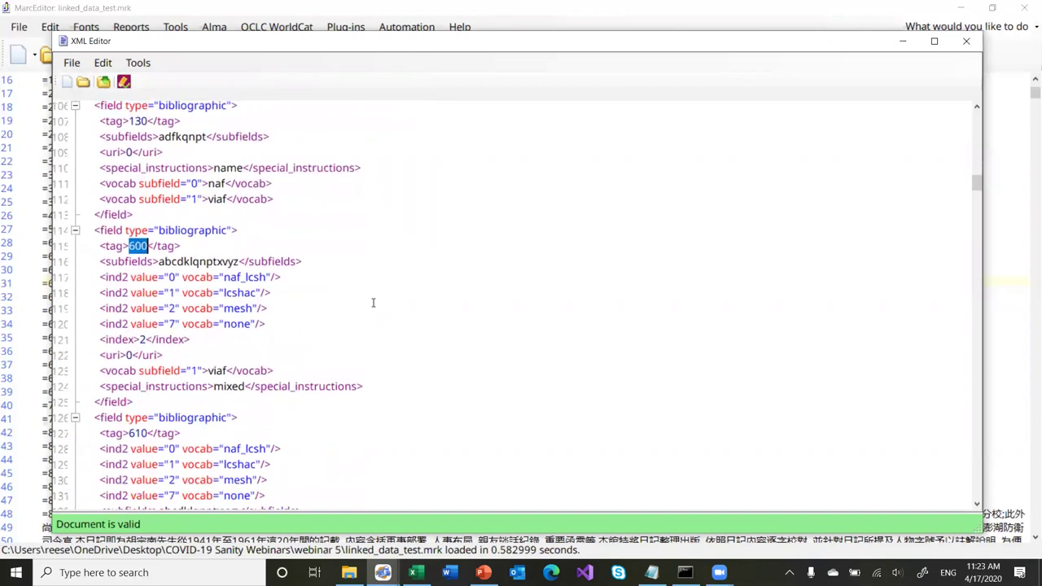
Examine the 600 field rule's type, tag, subfields, ind2, index, uri, vocab and special_instructions elements.
click(140, 167)
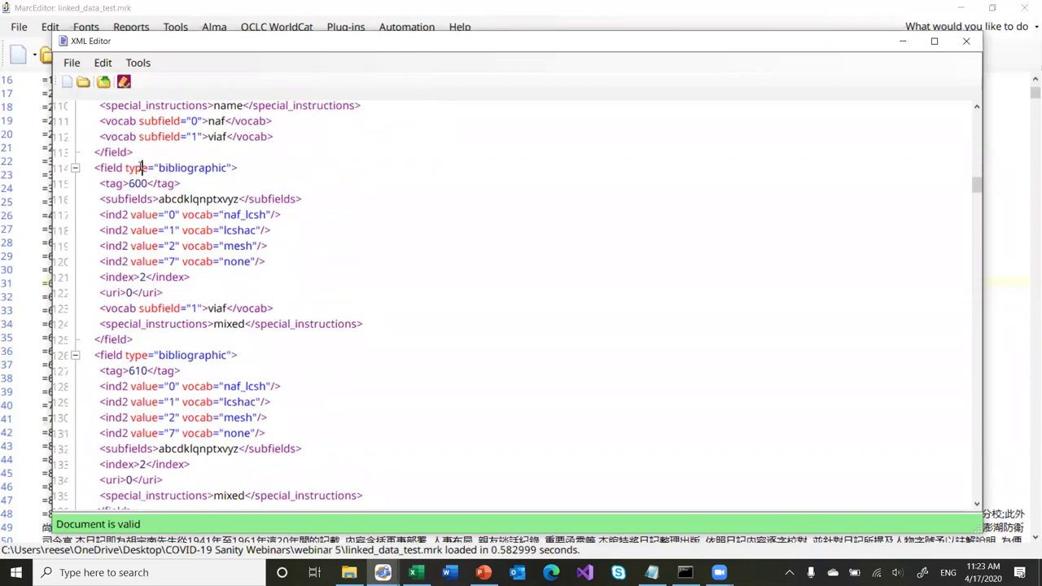
click(123, 167)
click(148, 183)
click(158, 199)
click(217, 199)
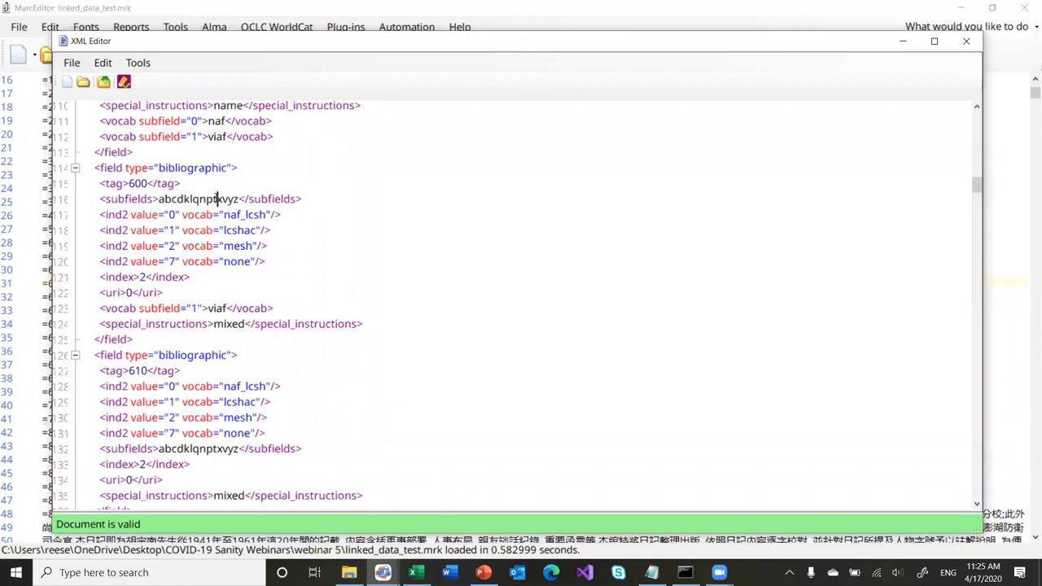
click(131, 214)
click(129, 277)
click(145, 277)
double_click(114, 293)
click(131, 293)
click(119, 309)
click(191, 308)
click(187, 323)
Read the opening comments of the rules file describing the rules block elements and the supported vocabularies.
scroll(186, 324, up, 6)
scroll(186, 323, down, 17)
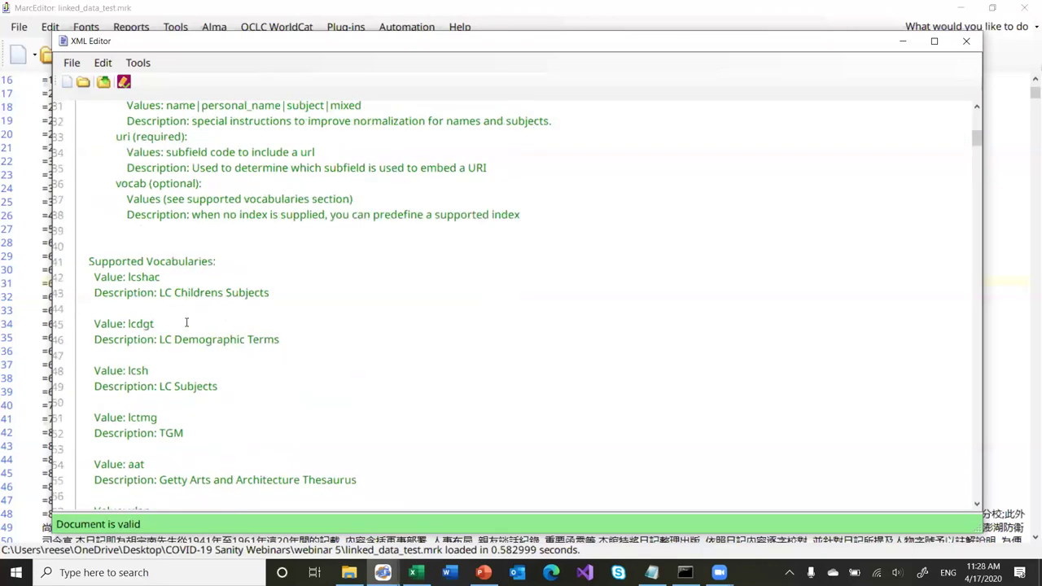
scroll(192, 226, up, 14)
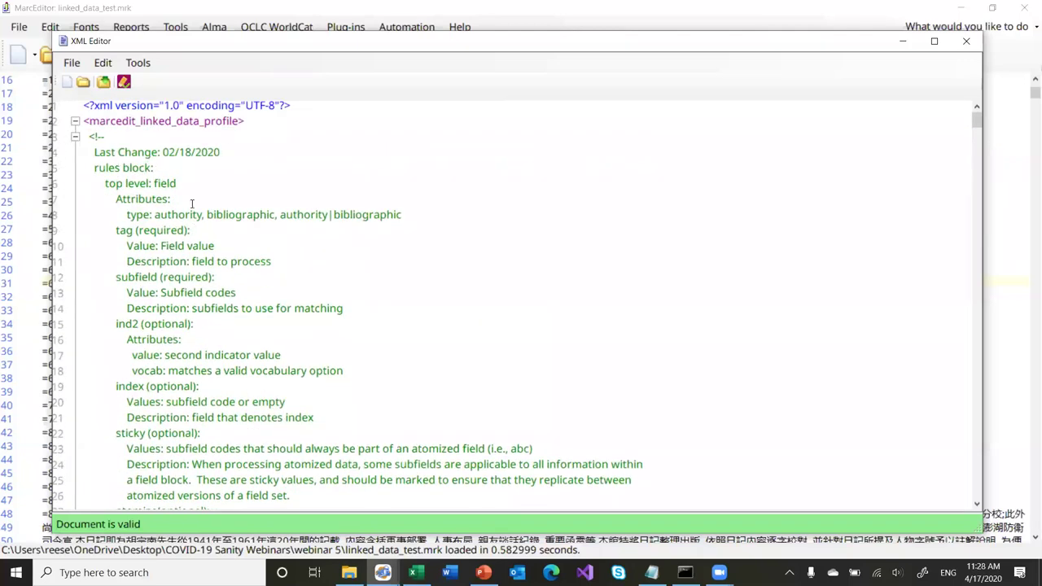
scroll(192, 203, down, 2)
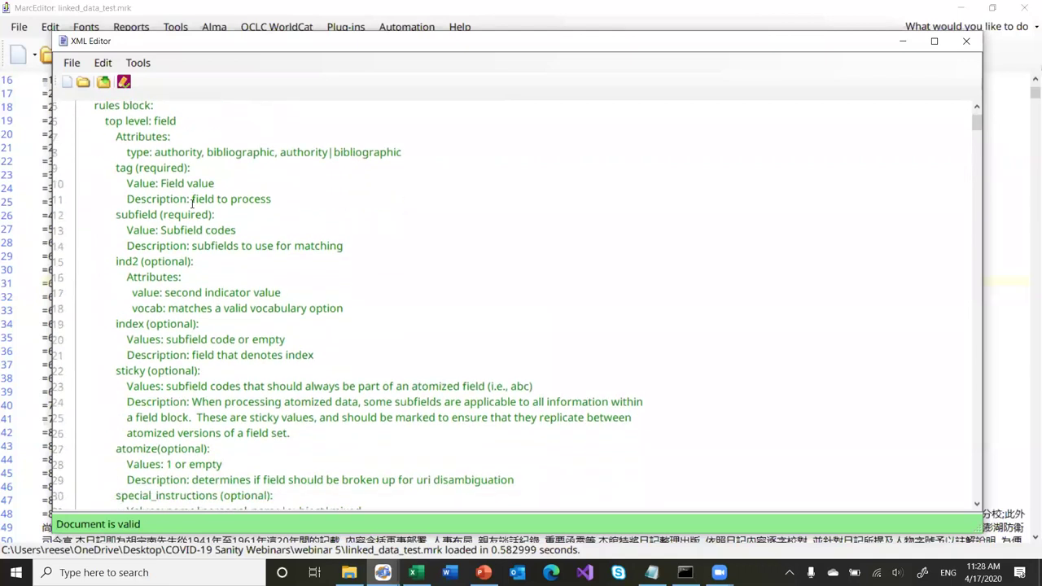
scroll(192, 204, down, 2)
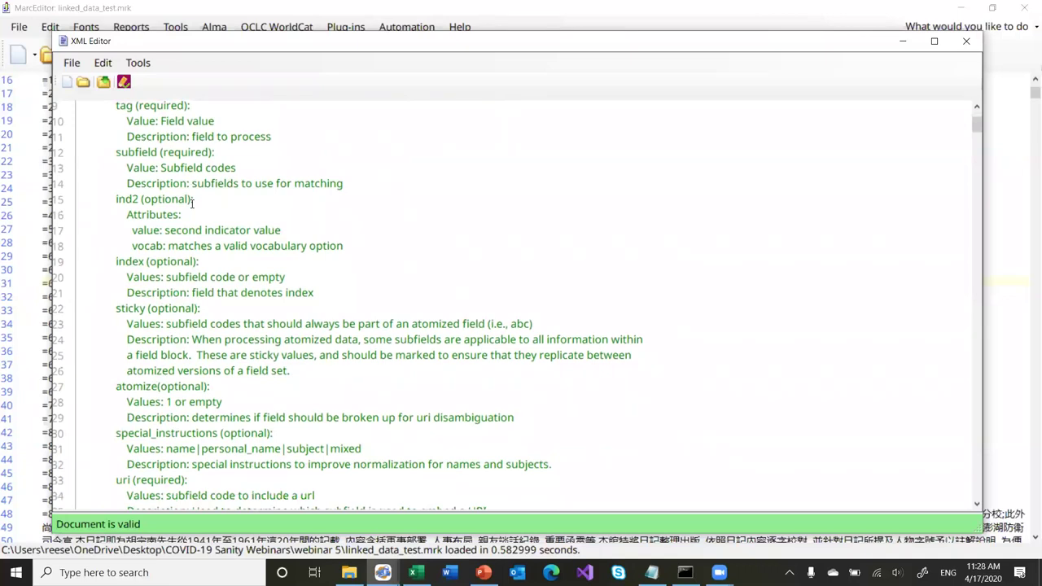
scroll(192, 204, down, 6)
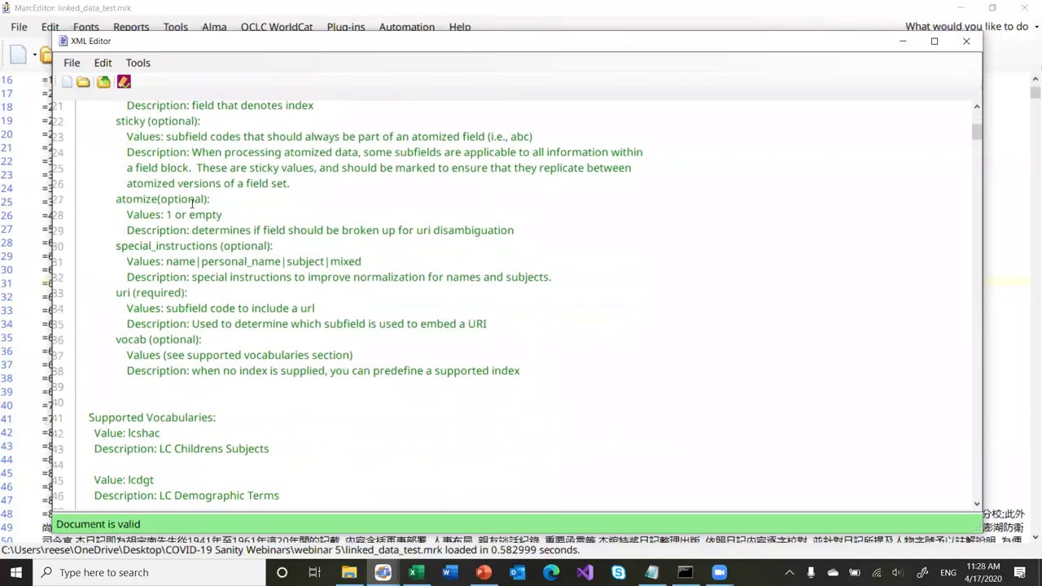
scroll(192, 203, down, 1)
scroll(192, 203, down, 11)
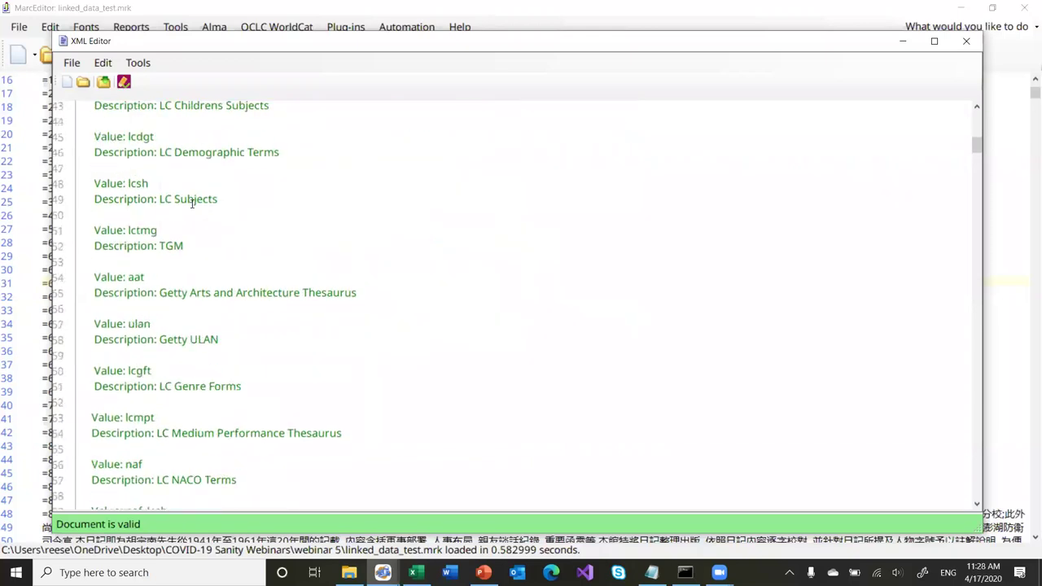
scroll(192, 203, down, 2)
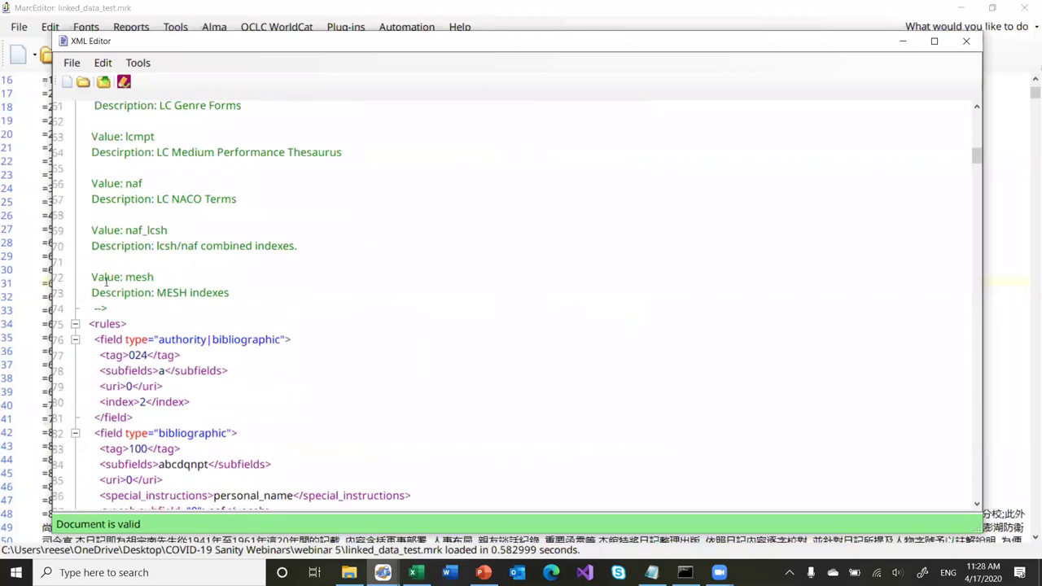
Collapse the rules block, find the collections block, and examine and collapse its US Library of Congress Atom Query entry.
click(75, 324)
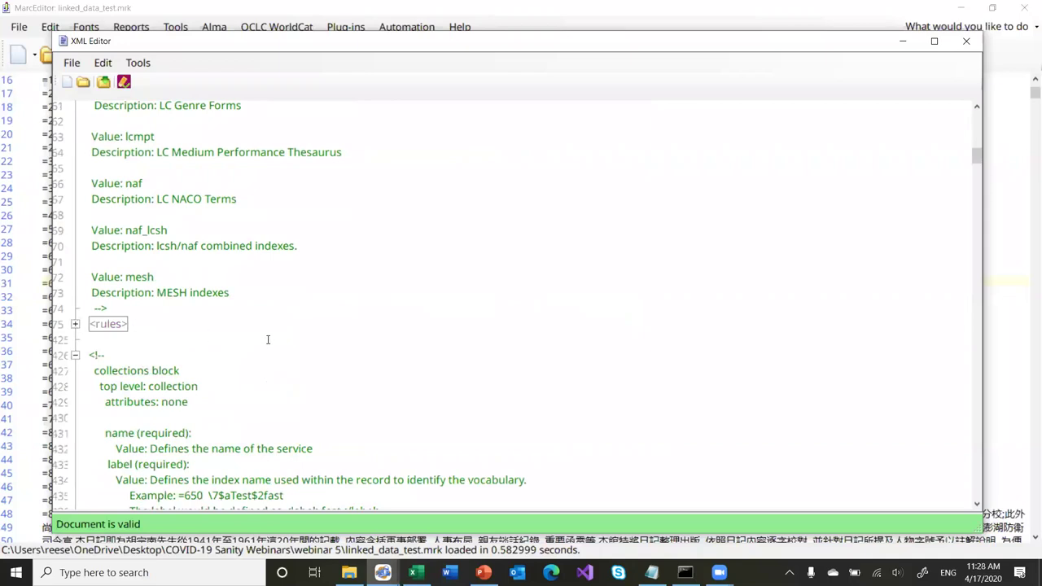
scroll(268, 339, down, 6)
scroll(274, 339, down, 12)
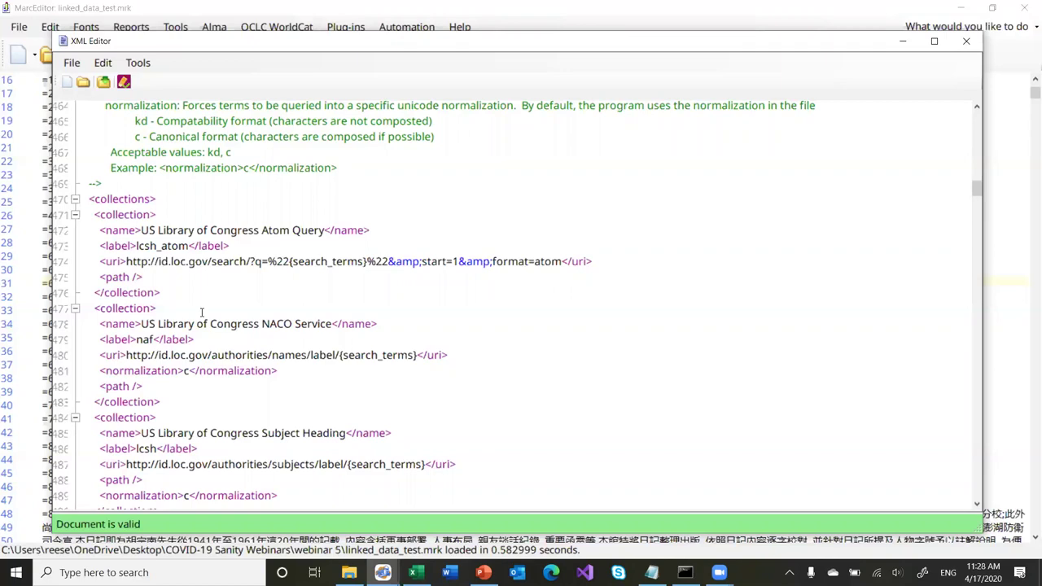
click(219, 231)
click(75, 215)
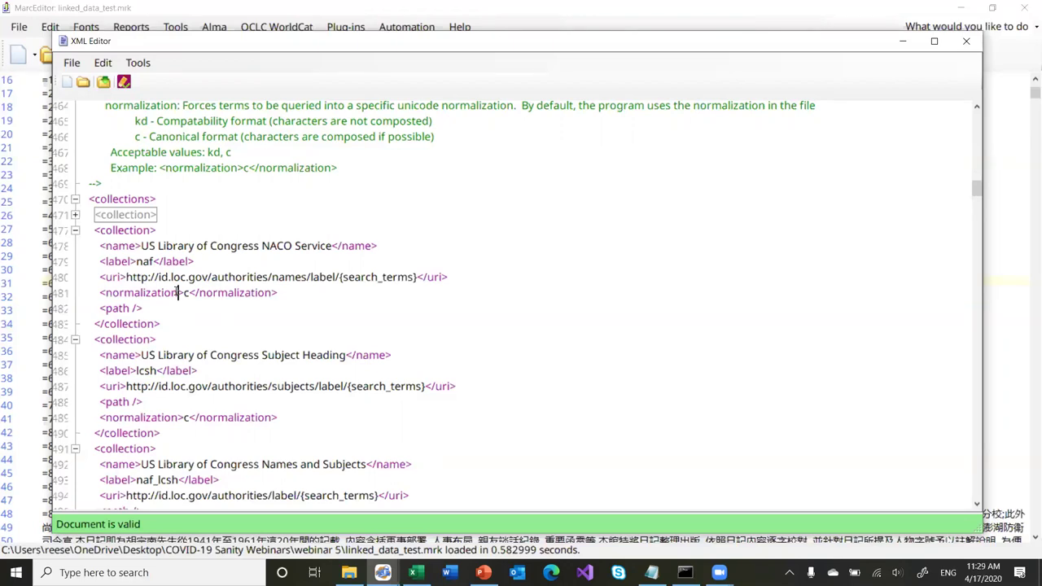
Review the Library of Congress collection entries from NACO Service through the Medium of Performance Thesaurus for Music.
scroll(262, 244, down, 2)
click(262, 253)
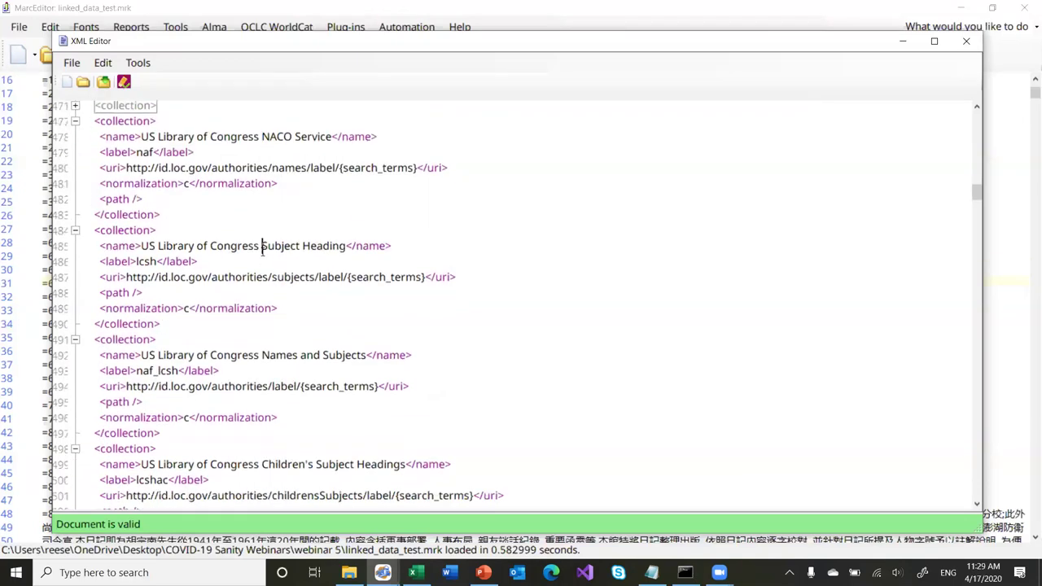
scroll(262, 253, down, 1)
scroll(262, 252, down, 1)
click(262, 250)
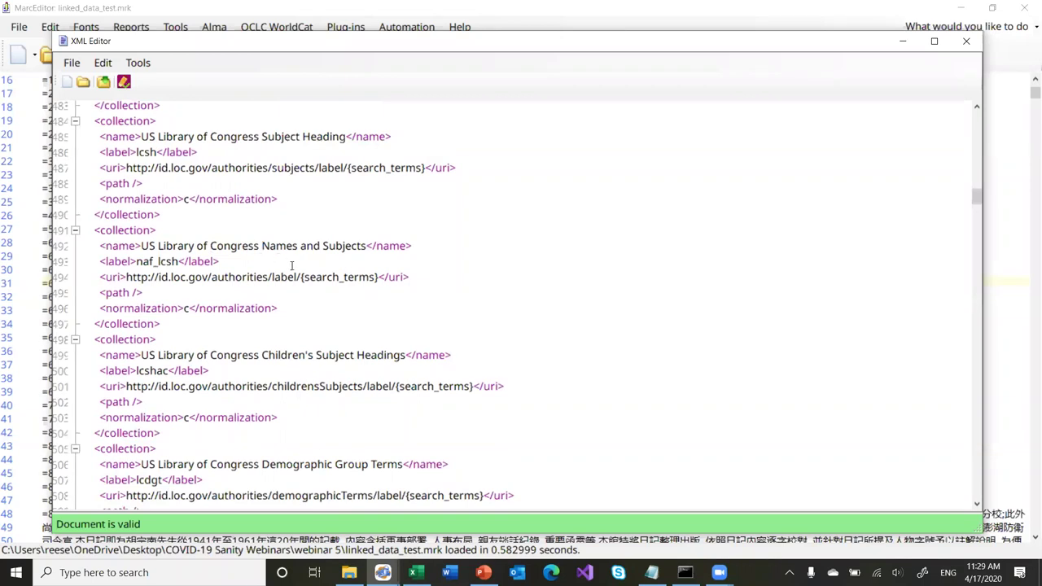
scroll(291, 265, down, 1)
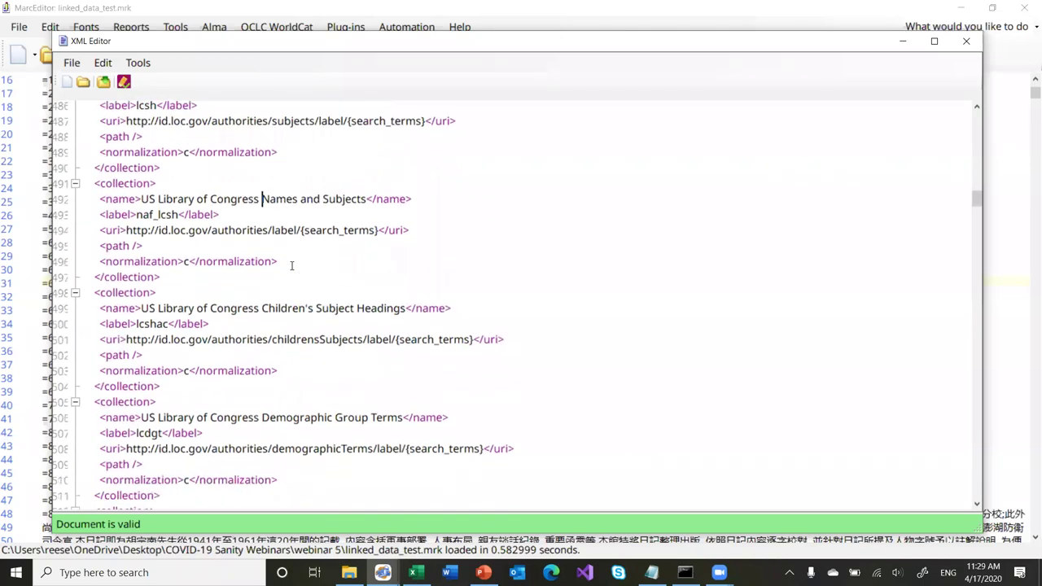
scroll(298, 301, down, 3)
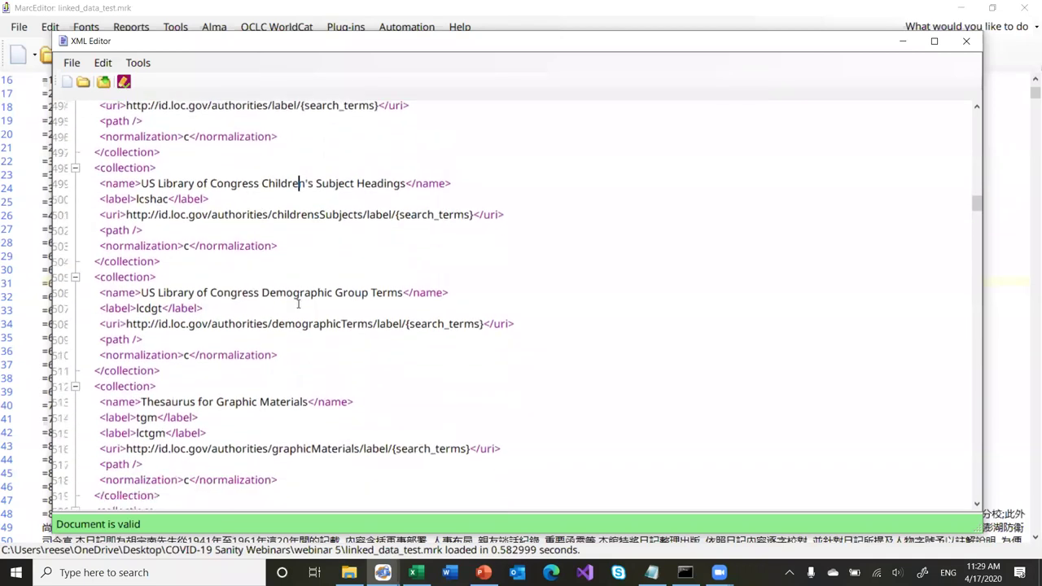
scroll(298, 303, down, 4)
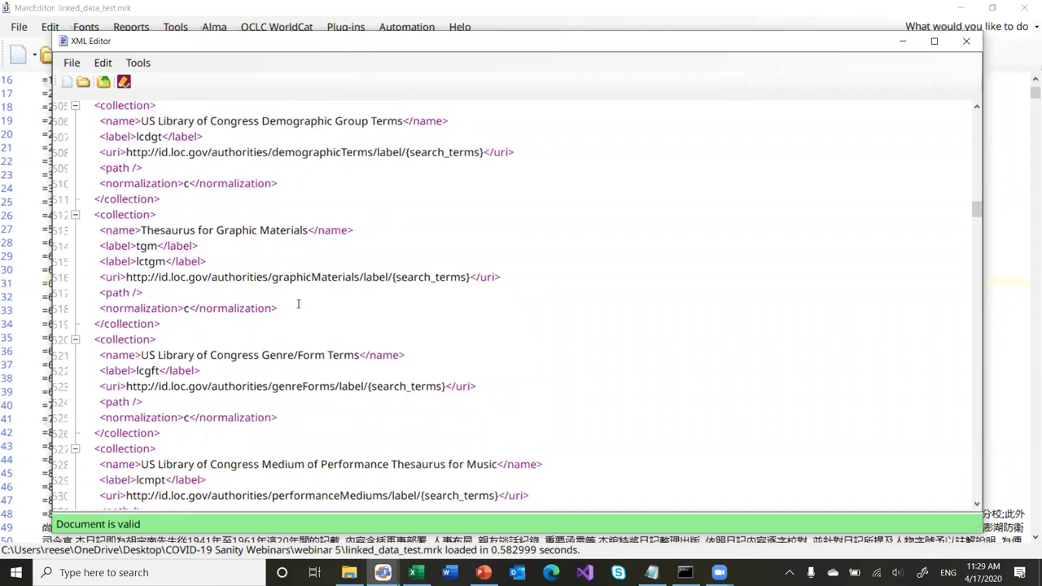
scroll(267, 233, down, 2)
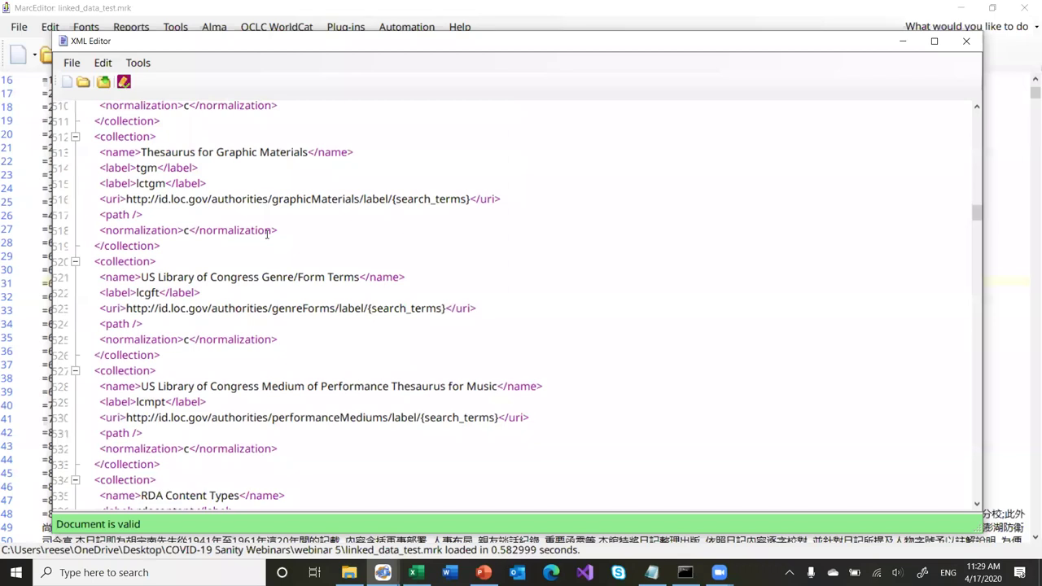
scroll(266, 234, down, 5)
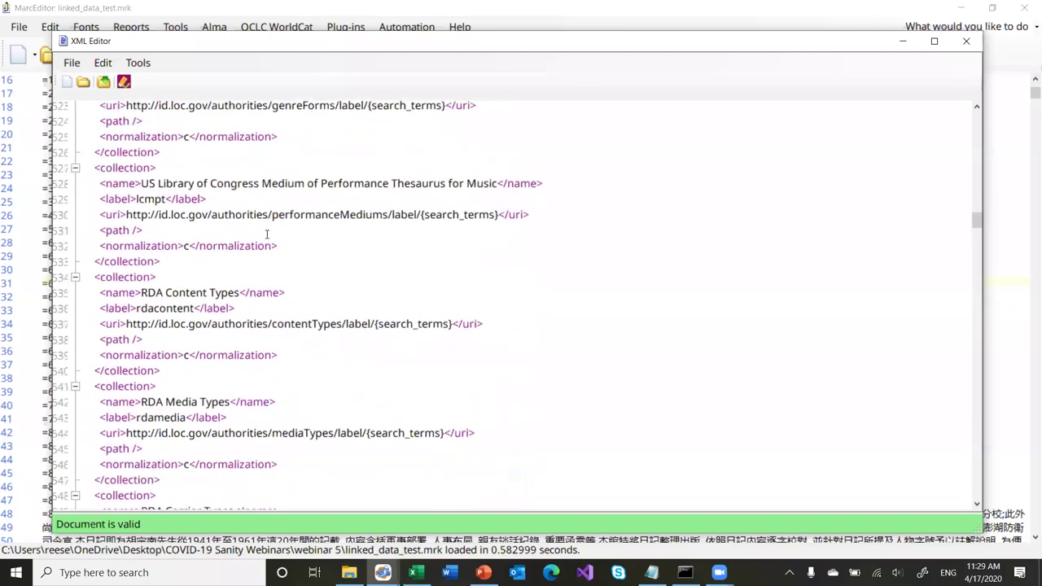
Examine the RDA Content Types, Media Types and Carrier Types collections, focusing on the RDA Content Types entry.
scroll(266, 233, down, 2)
scroll(225, 213, down, 2)
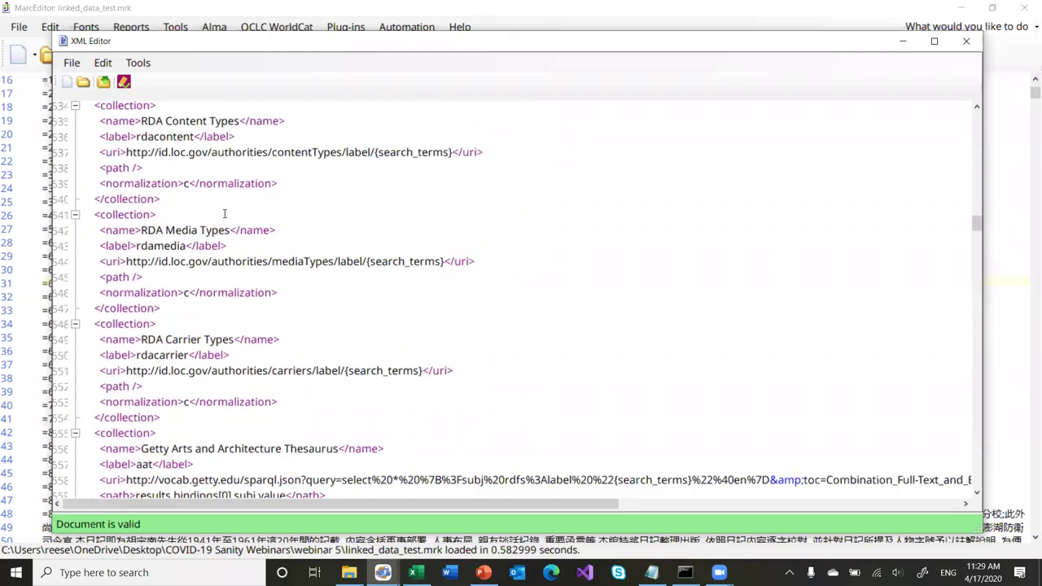
scroll(225, 214, up, 2)
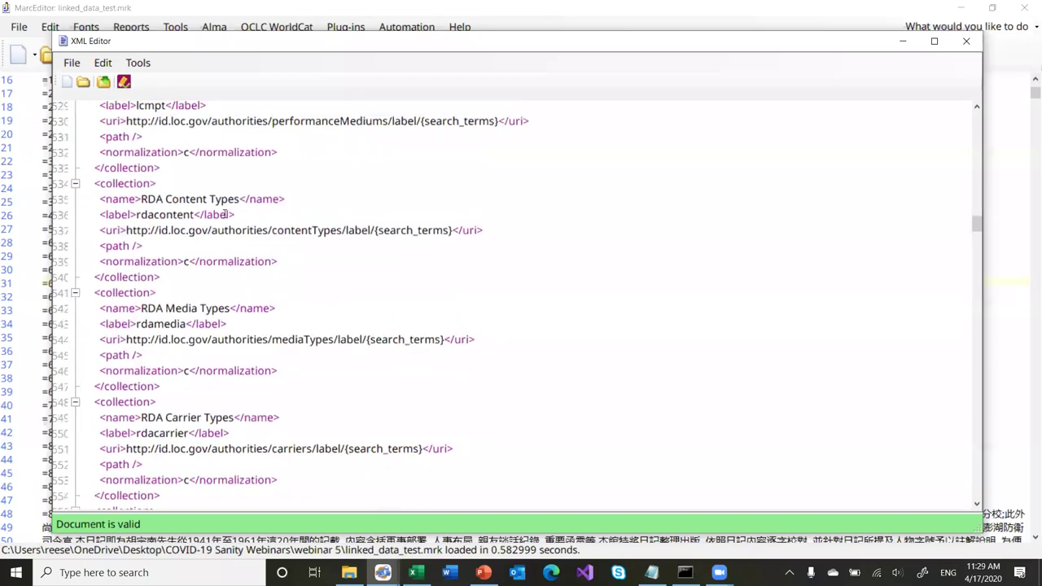
click(208, 200)
Examine the Getty, Medical Subject Headings and OCLC FAST Headings collections, including the FAST pattern and regex elements.
scroll(207, 199, down, 5)
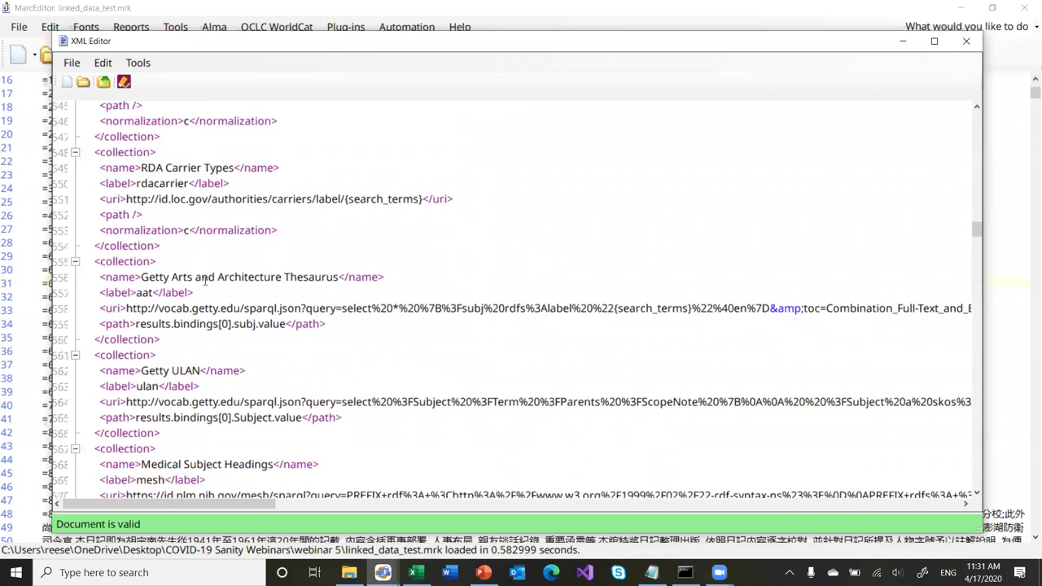
scroll(205, 279, down, 2)
click(199, 260)
scroll(228, 277, down, 3)
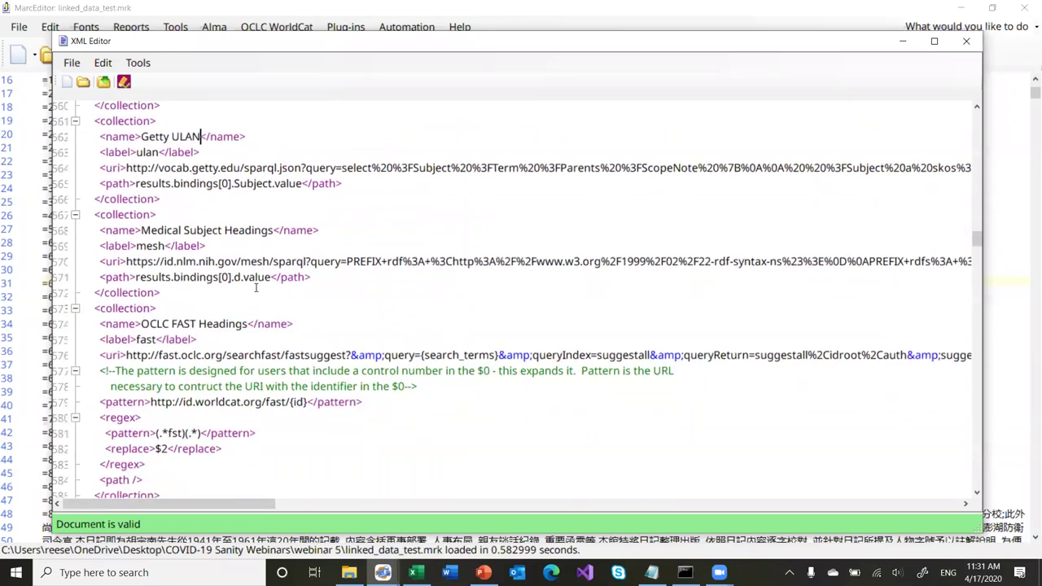
scroll(256, 288, down, 1)
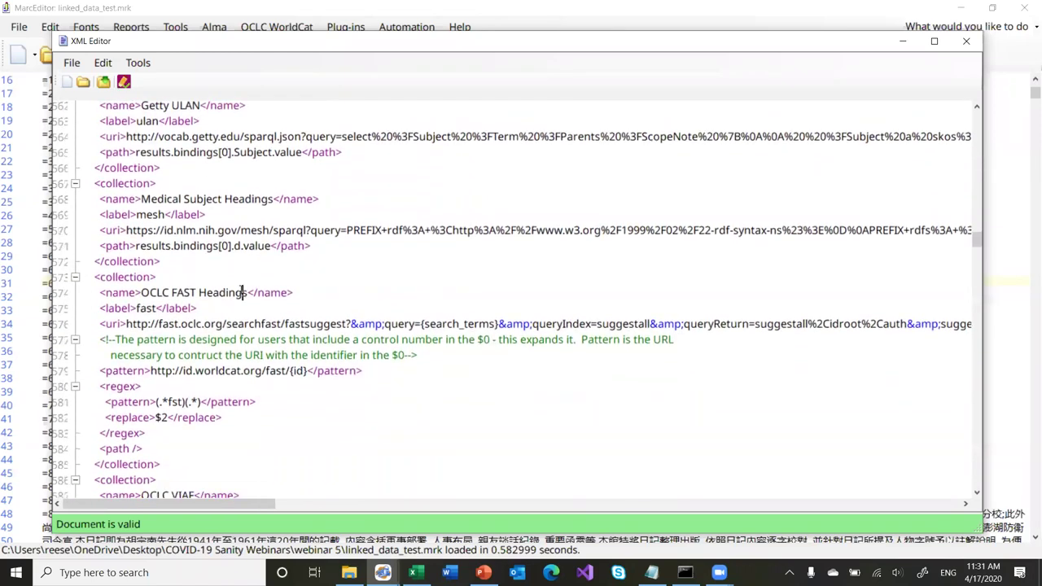
scroll(241, 292, down, 1)
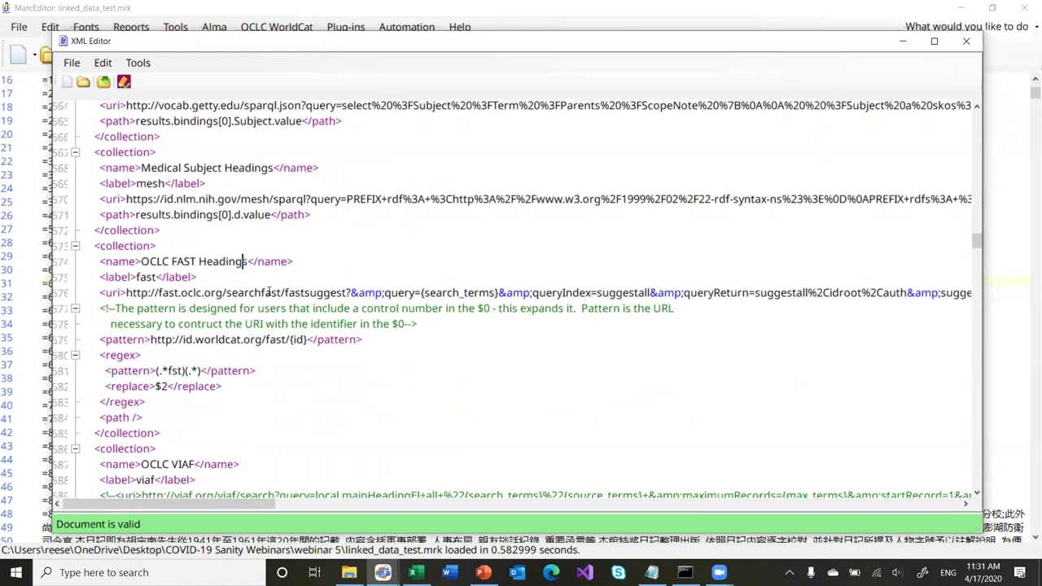
scroll(191, 284, down, 1)
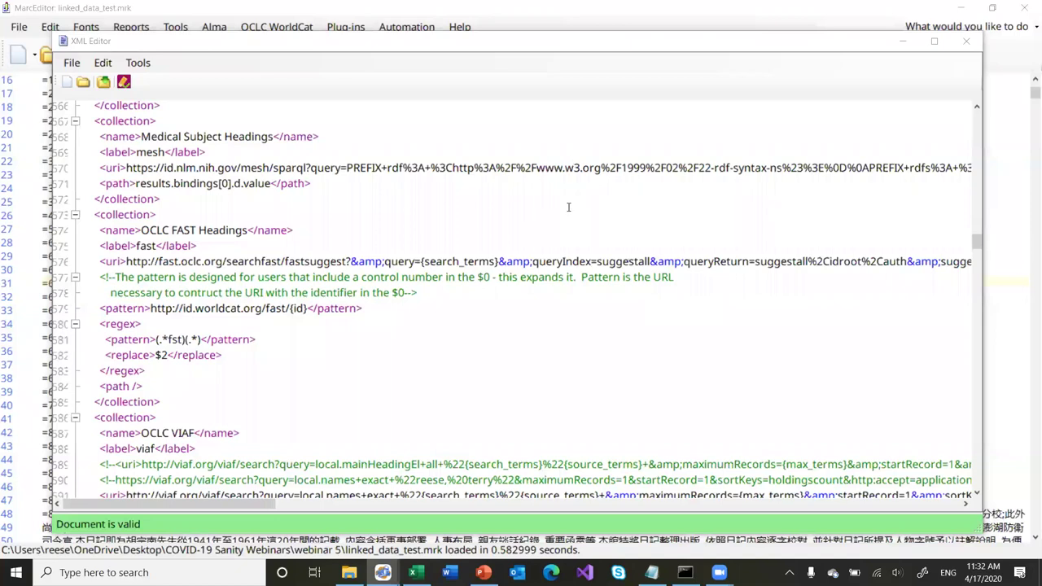
Review the remaining collections from OCLC VIAF through the national libraries and ISNI to the two DBPedia entries.
scroll(568, 206, down, 2)
scroll(568, 208, down, 5)
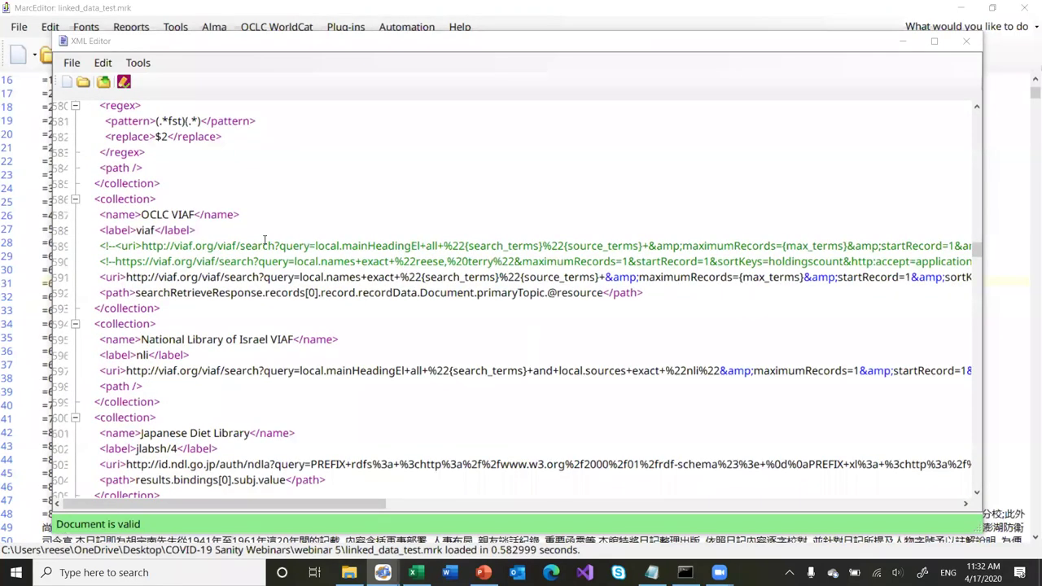
scroll(265, 240, down, 1)
scroll(264, 240, down, 2)
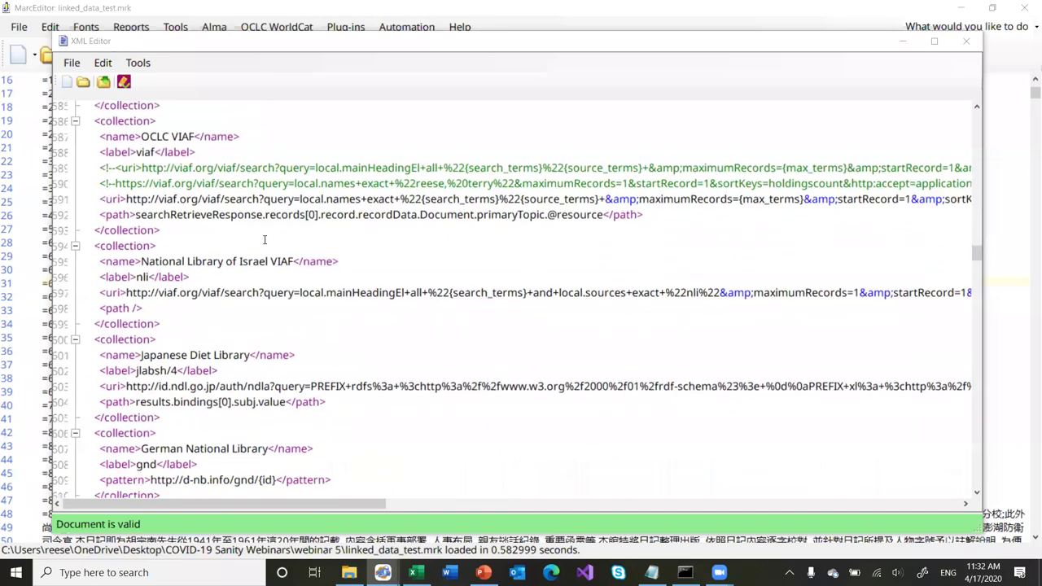
scroll(264, 253, down, 4)
scroll(265, 252, down, 4)
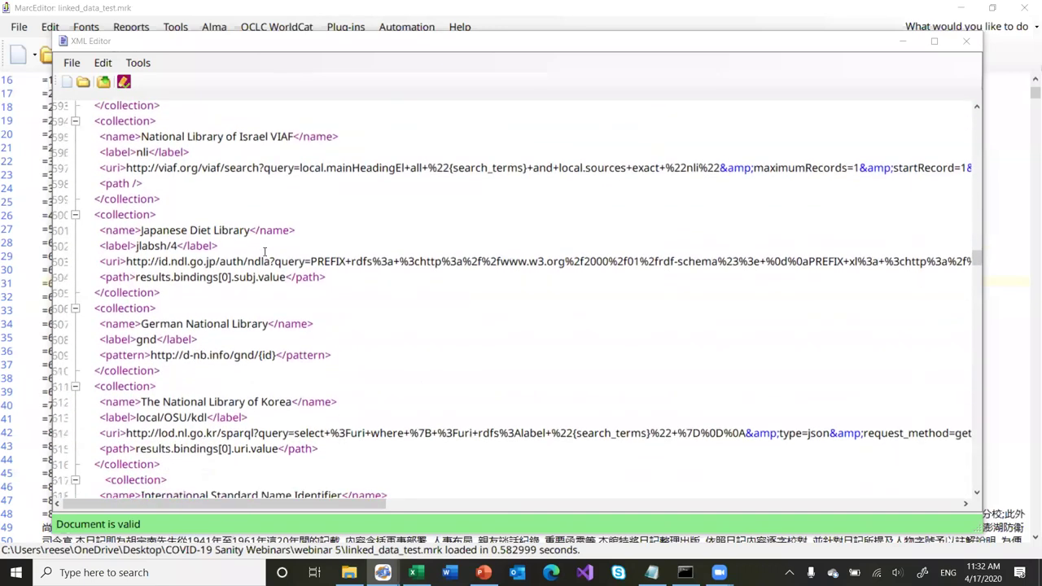
scroll(264, 252, down, 2)
scroll(264, 252, down, 1)
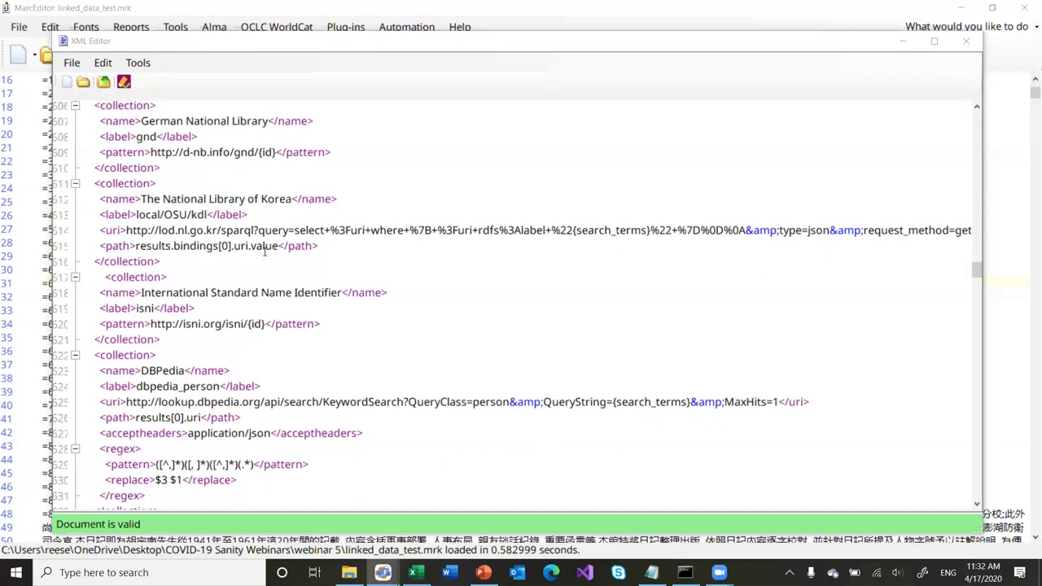
scroll(264, 252, down, 2)
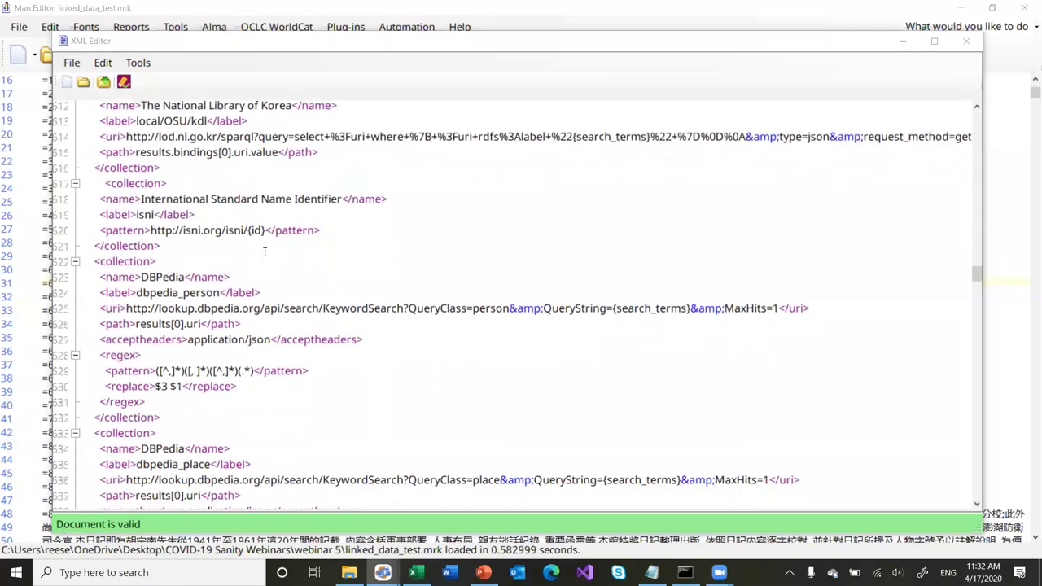
scroll(264, 252, down, 2)
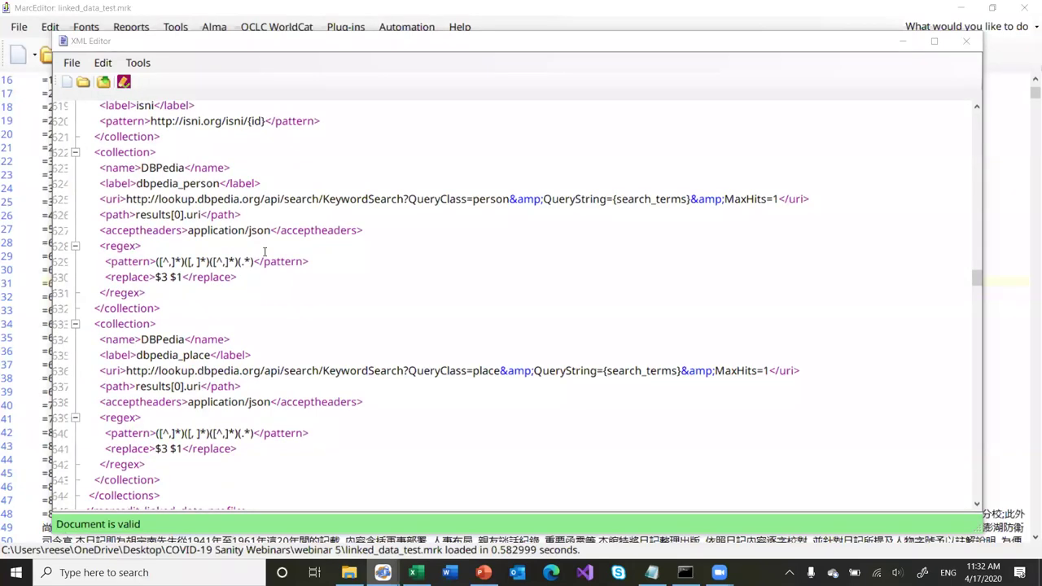
scroll(264, 252, down, 1)
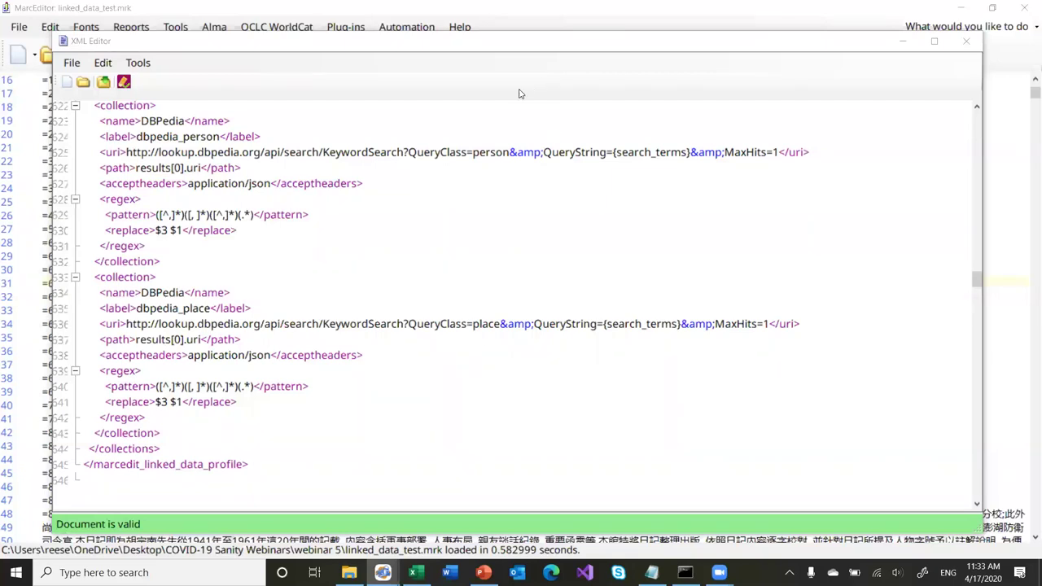
Highlight the path value results[0].uri in the dbpedia_person collection.
scroll(412, 121, up, 2)
click(135, 230)
key(shift+Right)
key(shift+Right)
key(shift+Right)
key(shift+Right)
key(shift+Right)
key(shift+Right)
key(shift+Right)
key(shift+Right)
key(shift+Right)
key(shift+Right)
key(shift+Right)
key(shift+Right)
key(shift+Right)
key(shift+Right)
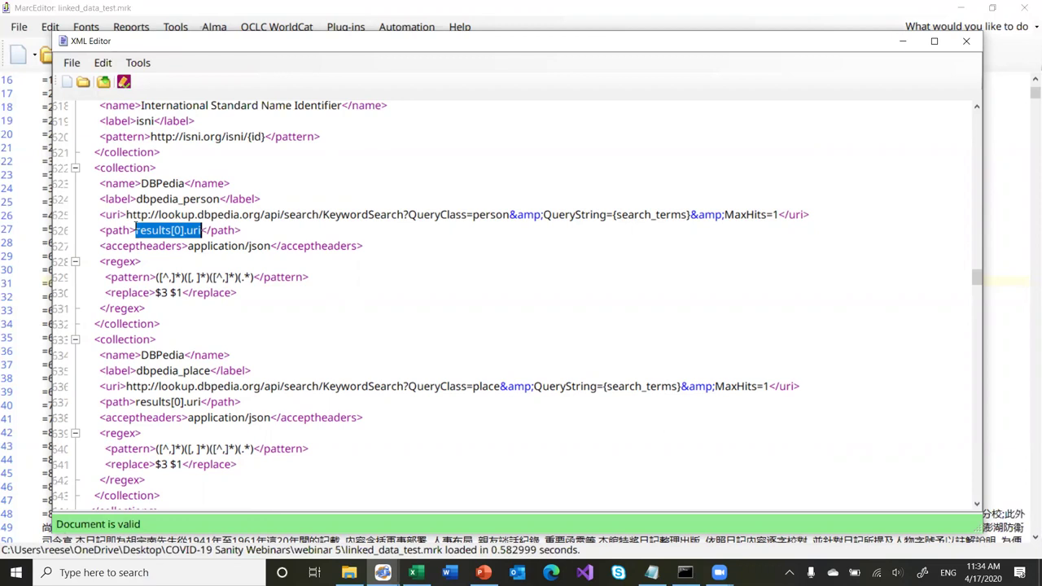
Return to the National Library of Israel VIAF and Japanese Diet Library collections to compare their uri and path elements.
scroll(135, 229, up, 3)
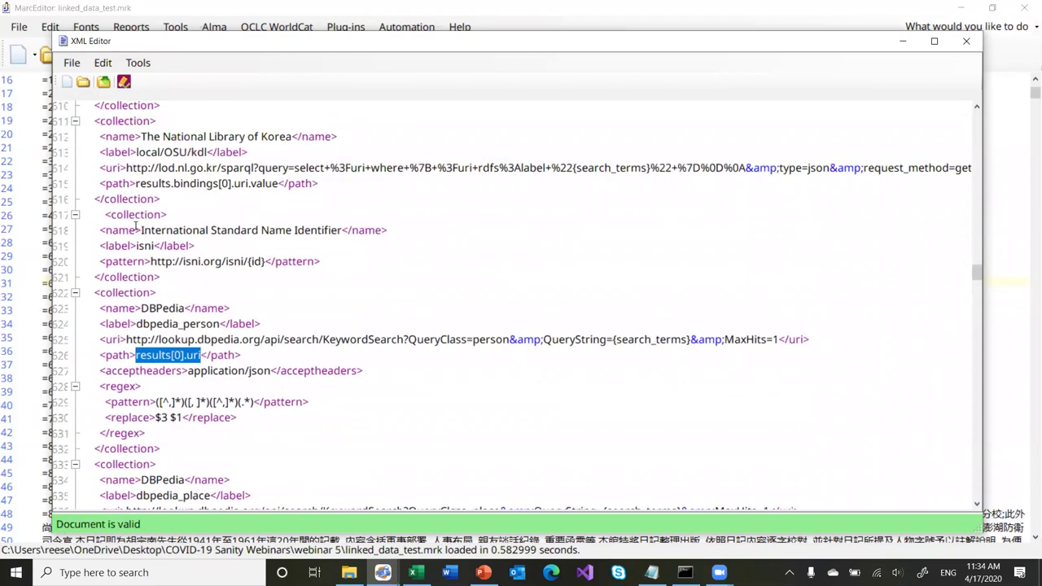
scroll(135, 229, up, 6)
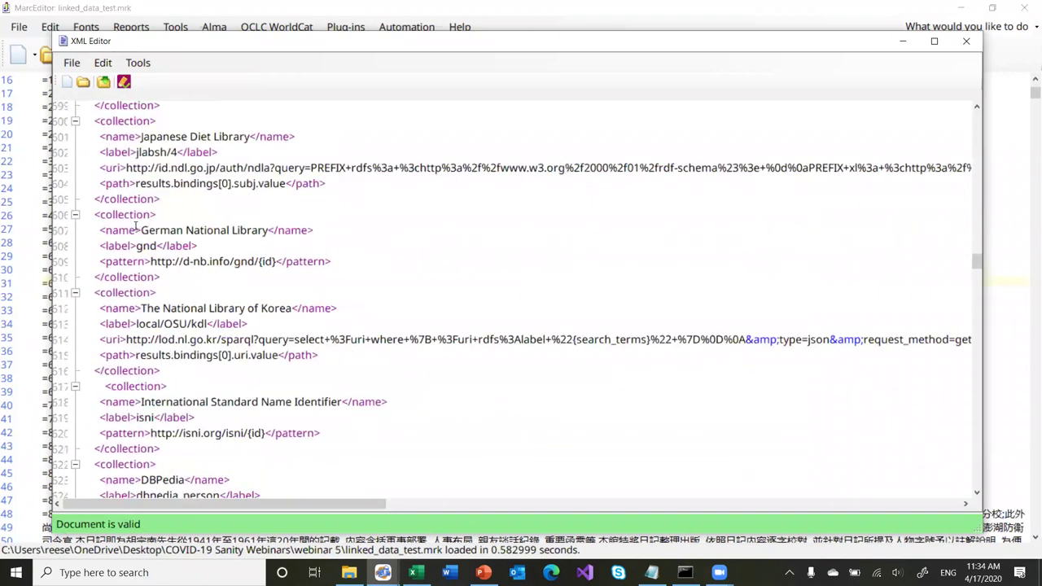
scroll(135, 229, up, 1)
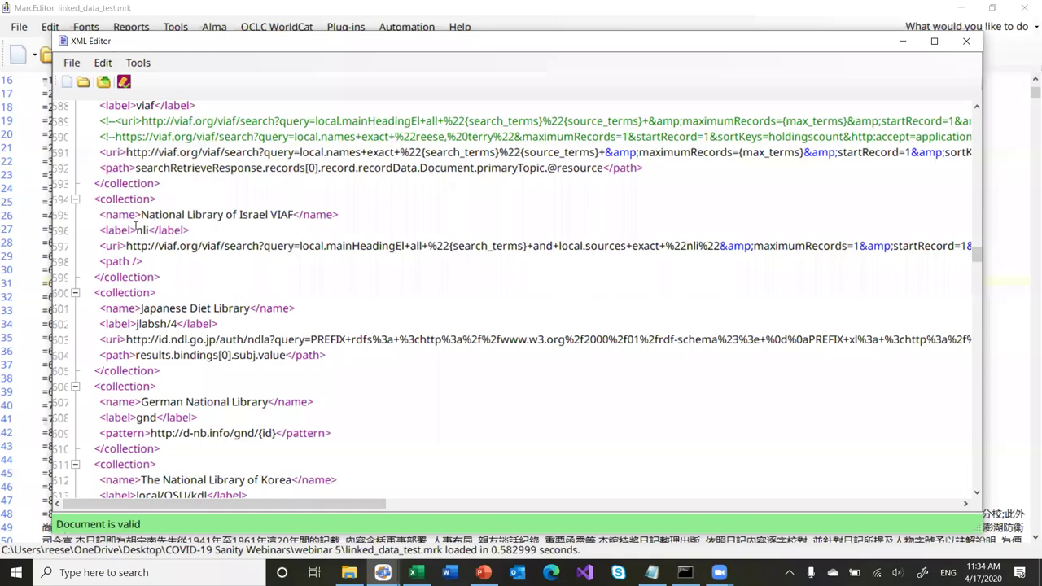
Go back to the US Library of Congress and RDA collections in the rules file, and close the XML view.
scroll(135, 229, up, 7)
scroll(135, 229, up, 6)
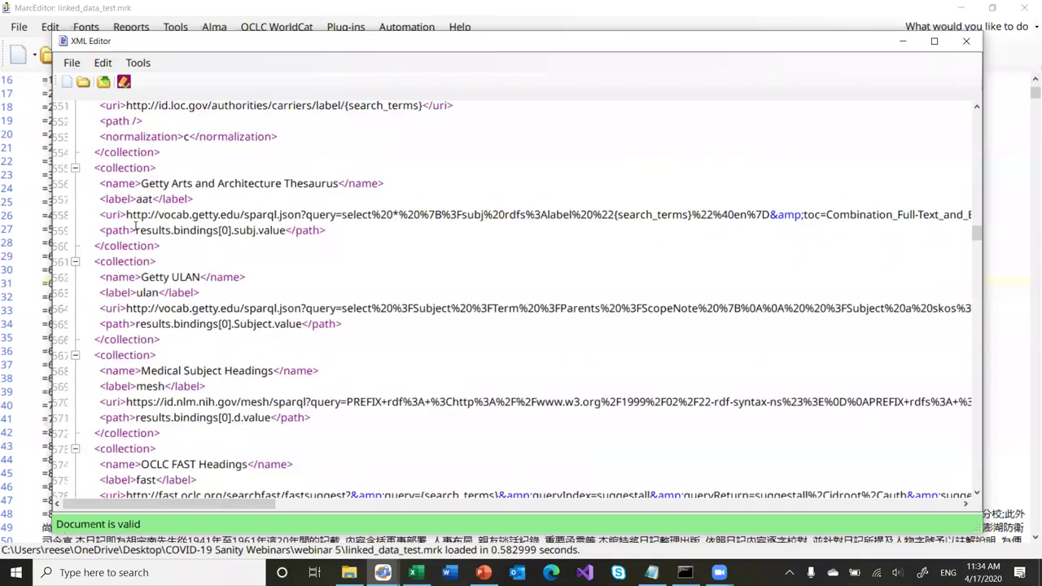
scroll(135, 229, up, 6)
scroll(135, 229, up, 4)
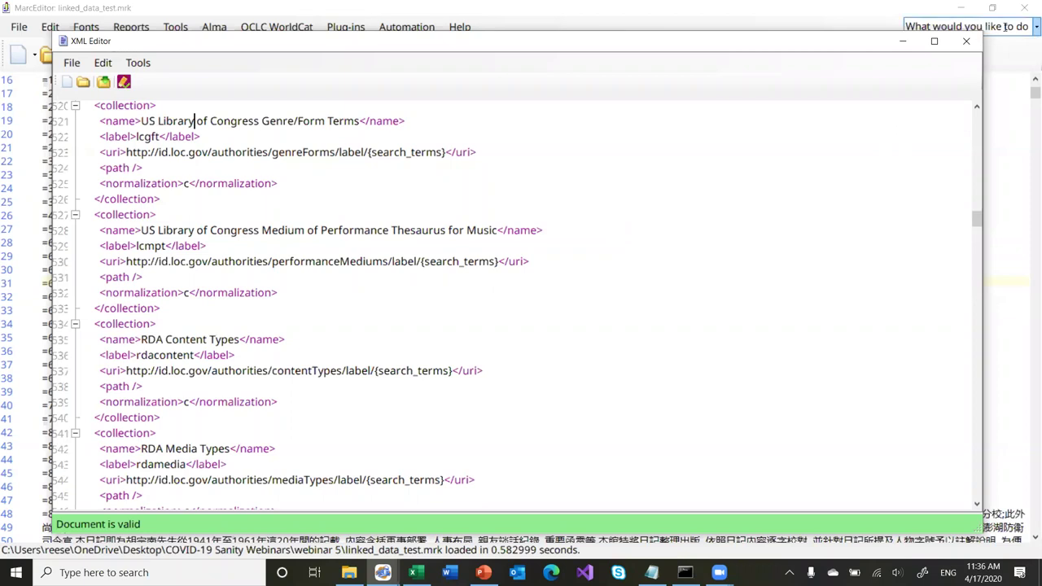
click(966, 41)
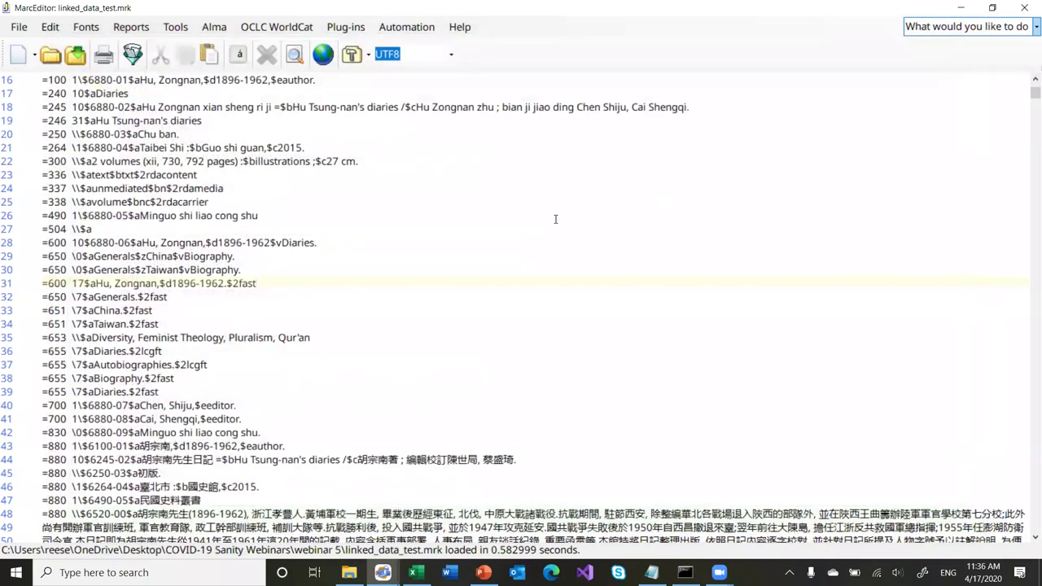
Look up the Build Linked Records command among the linked data tools and close linked_data_test.mrk.
click(184, 28)
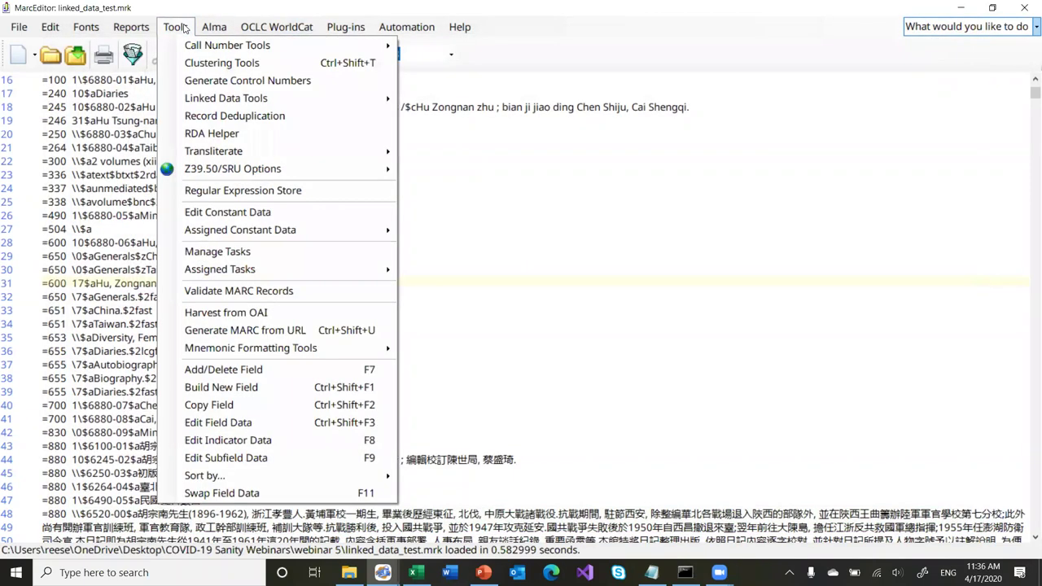
mouse_move(284, 98)
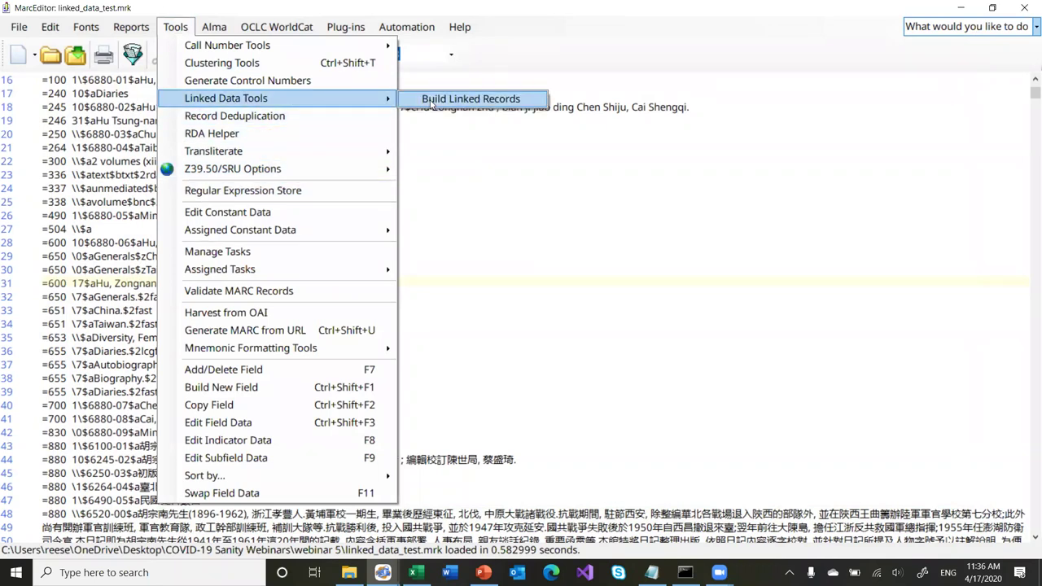
click(464, 172)
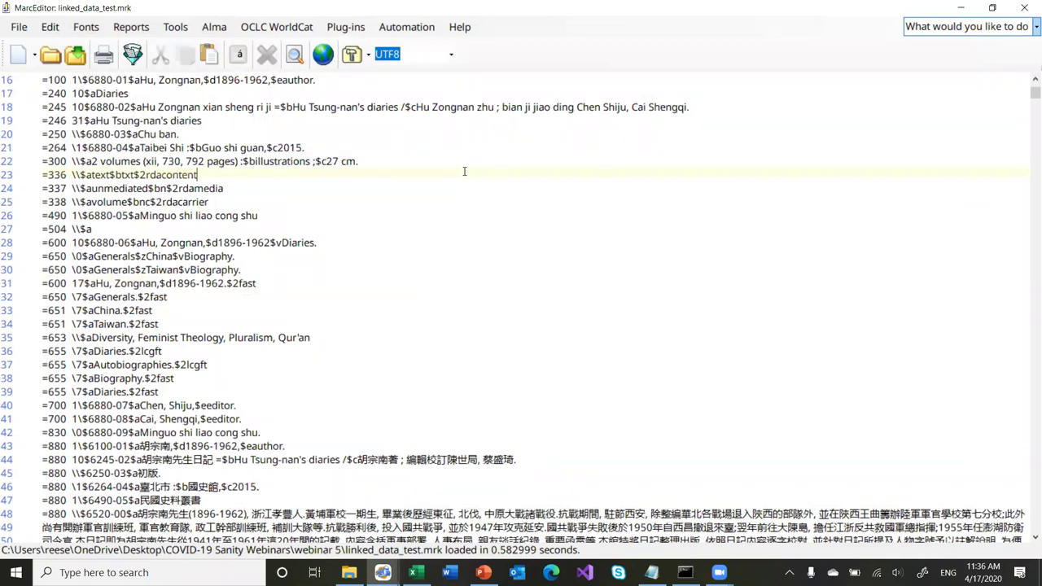
click(1023, 8)
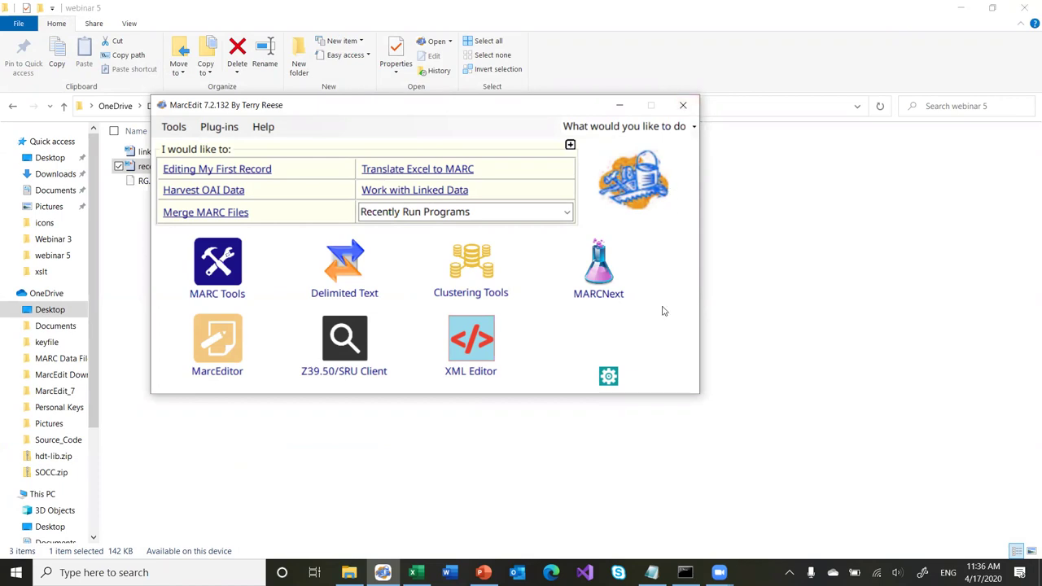
Review the Update Rules Files options in the automatic update preferences, and close the preferences without applying changes.
click(610, 378)
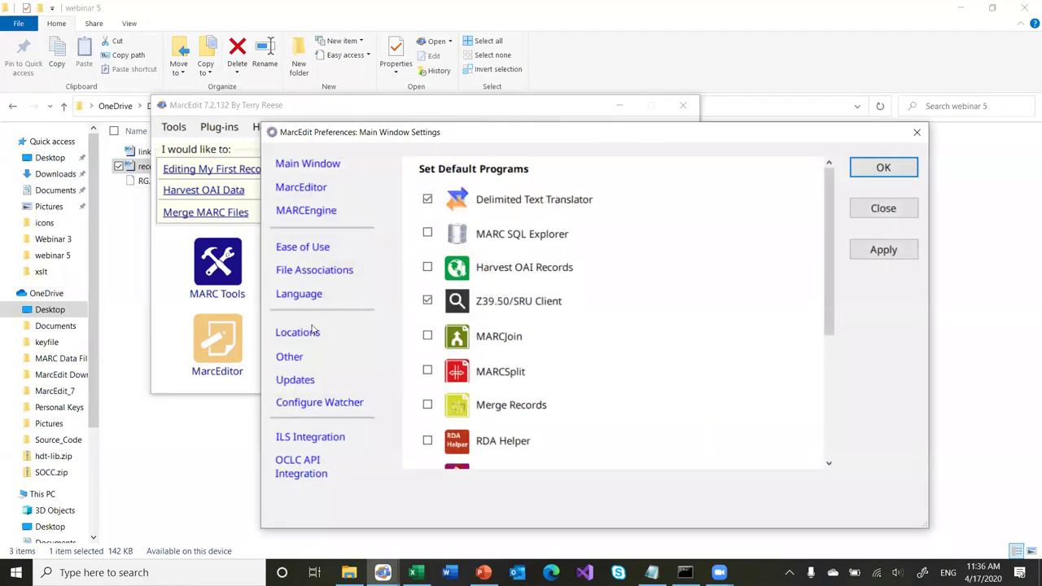
click(295, 379)
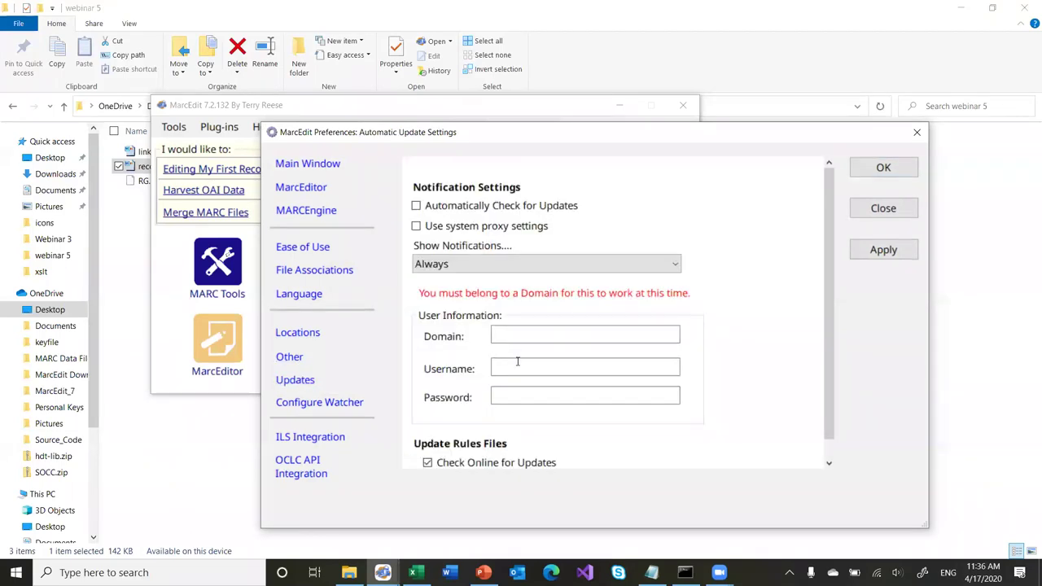
scroll(717, 360, down, 1)
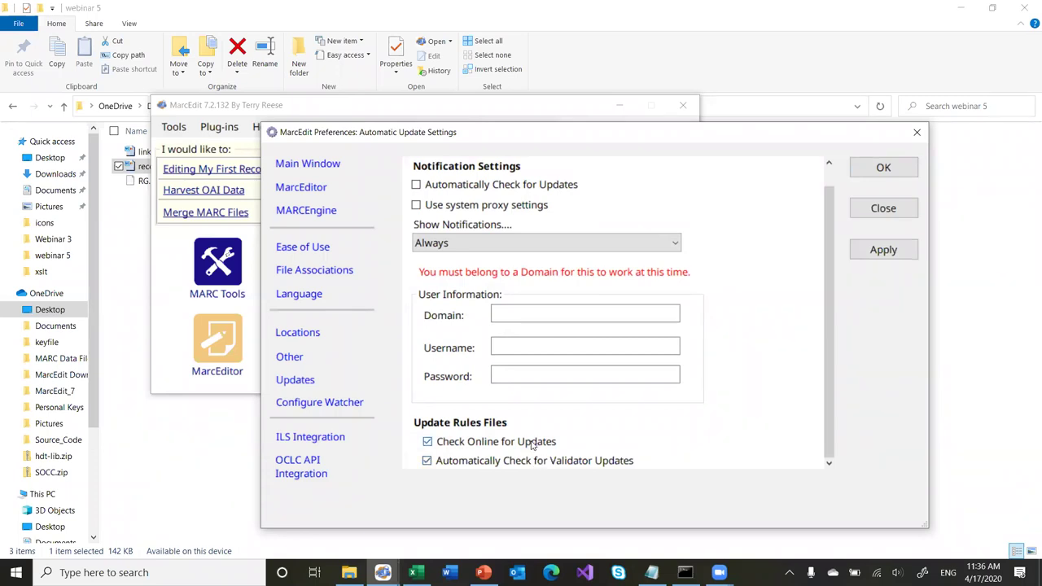
click(902, 217)
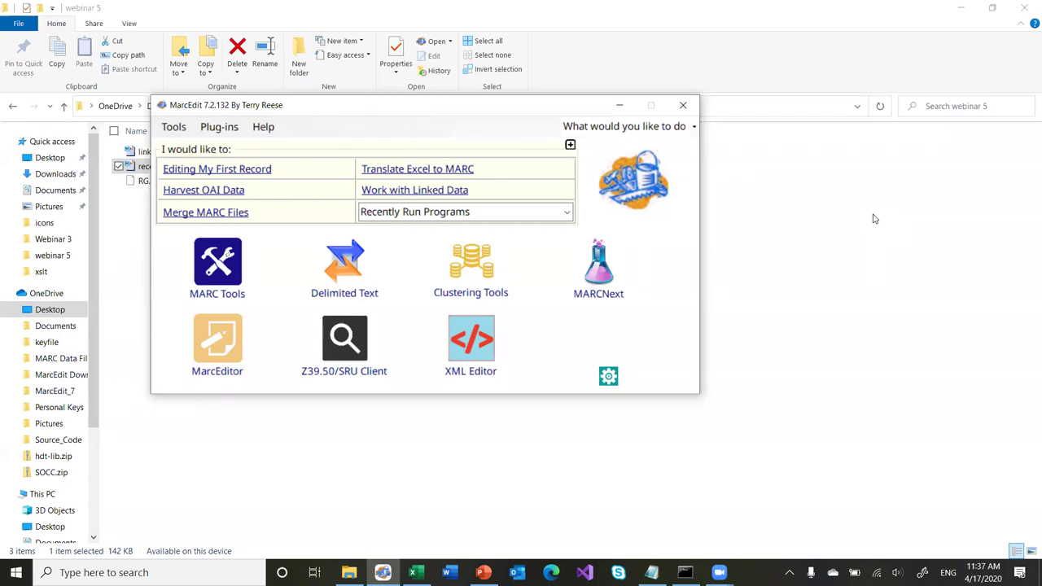
Switch to the PowerPoint presentation, advance the slide show to the Managing Linked Data Sources slide, and exit the show.
click(683, 105)
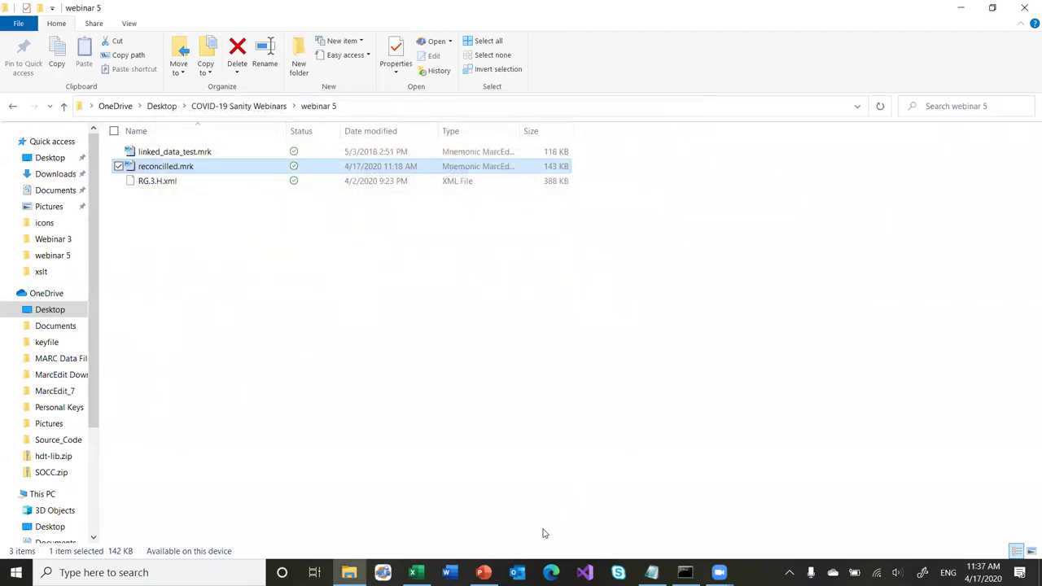
click(483, 572)
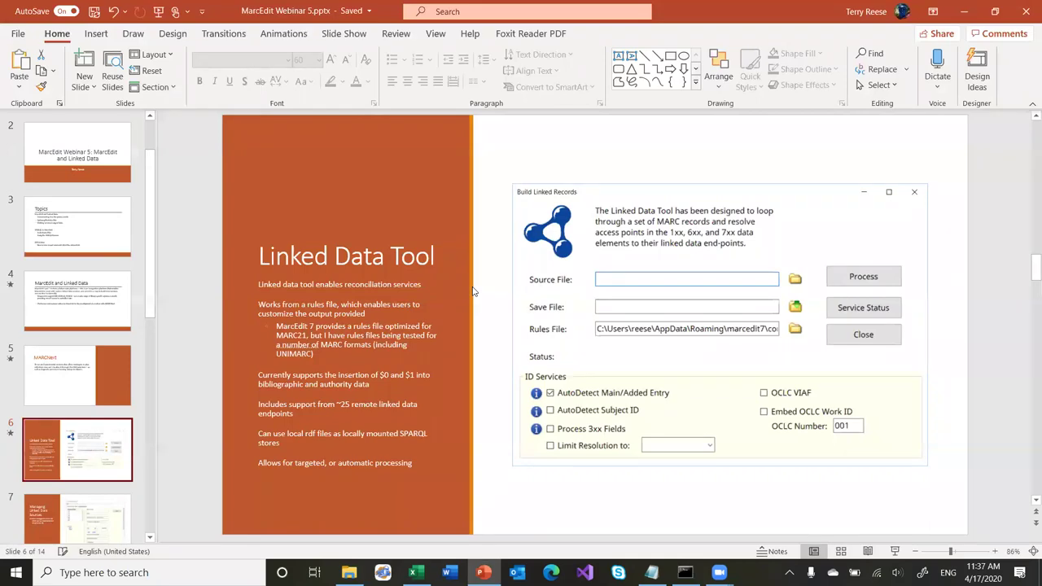
click(894, 551)
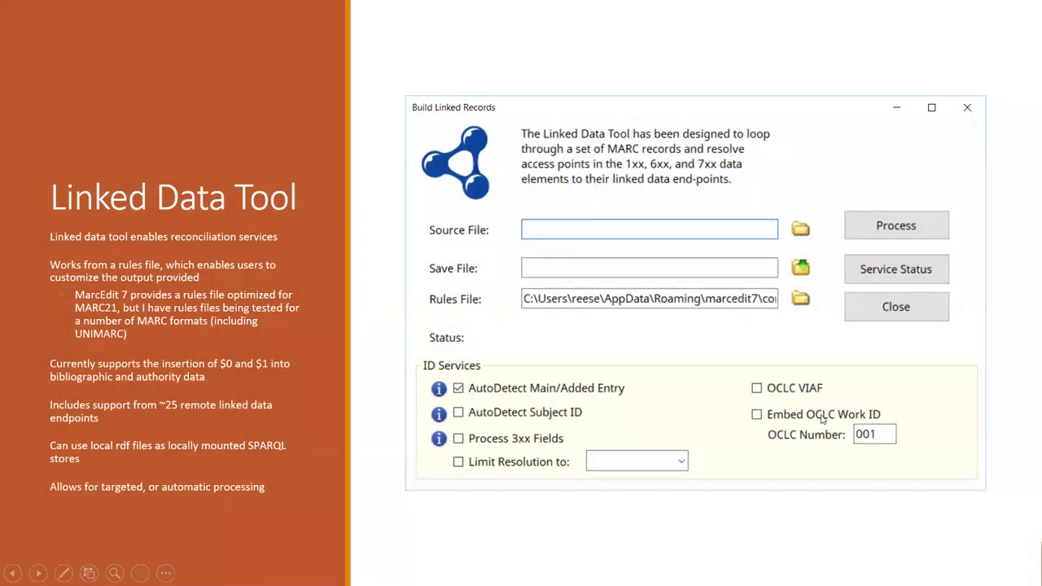
click(822, 418)
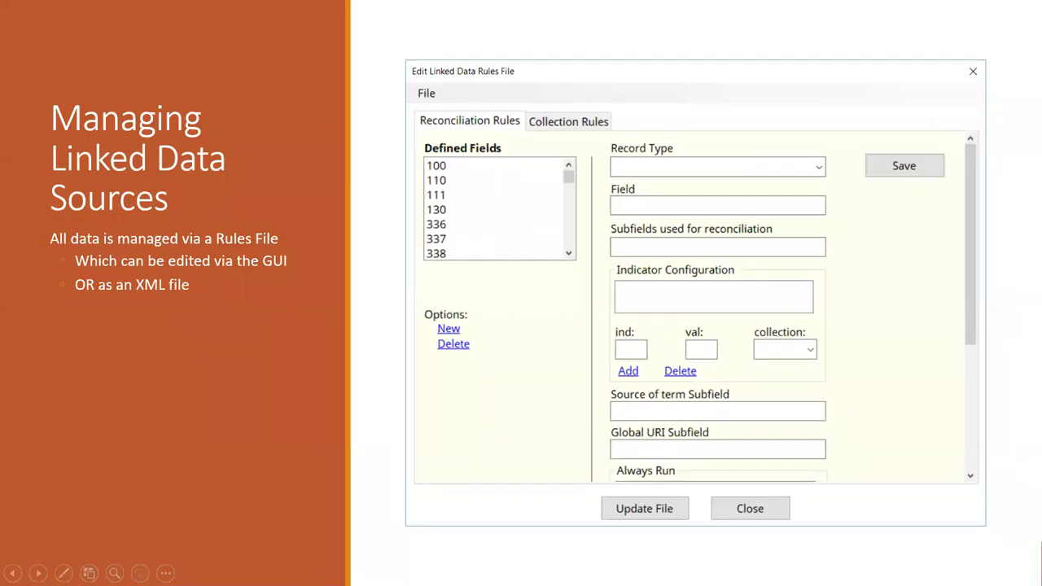
key(Escape)
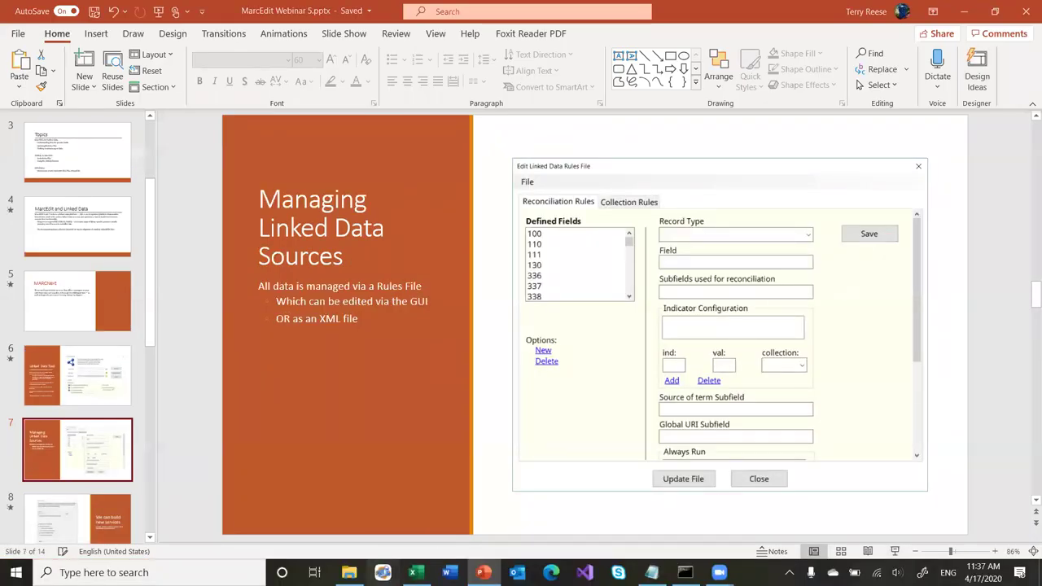
Switch to MarcEdit, open the linked data rules file for editing, and inspect the reconciliation rule for field 100.
click(382, 572)
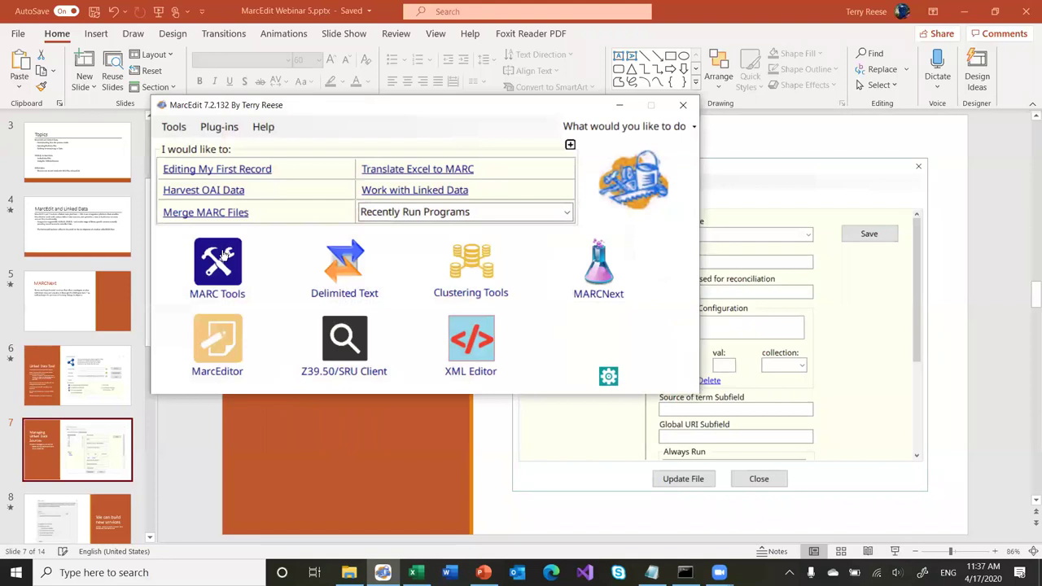
click(173, 127)
mouse_move(195, 152)
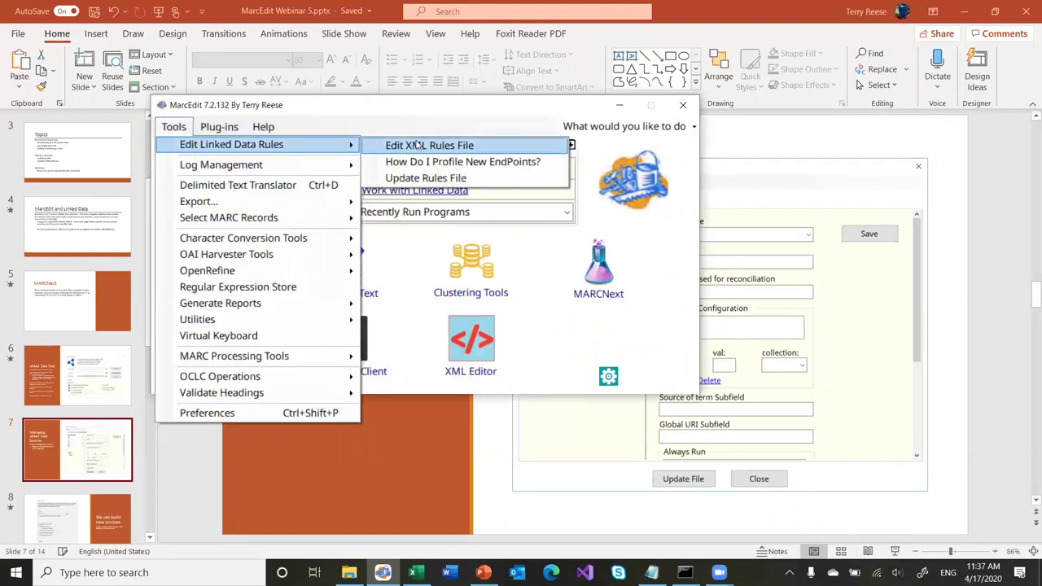
click(456, 150)
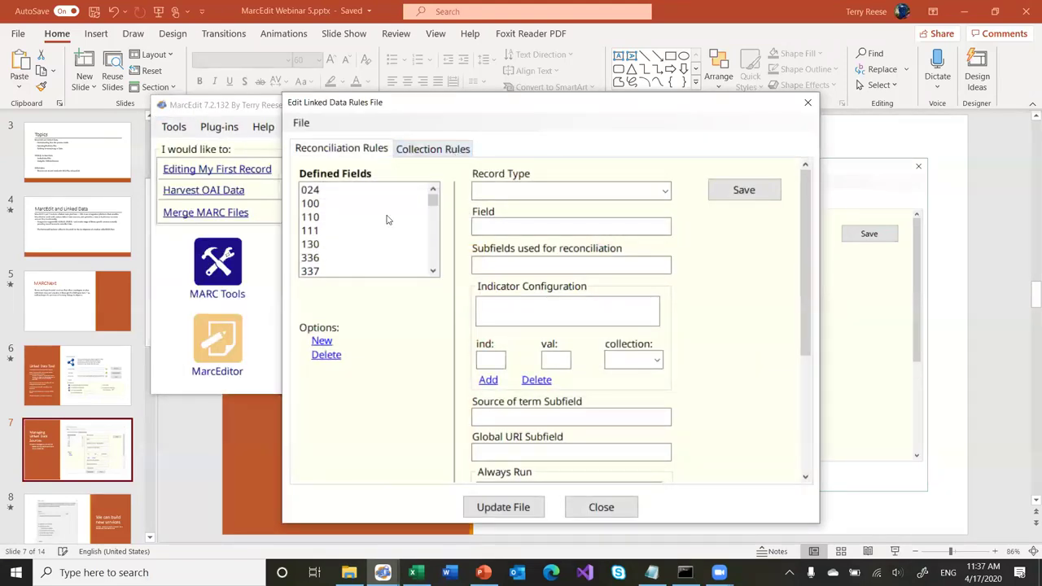
click(322, 204)
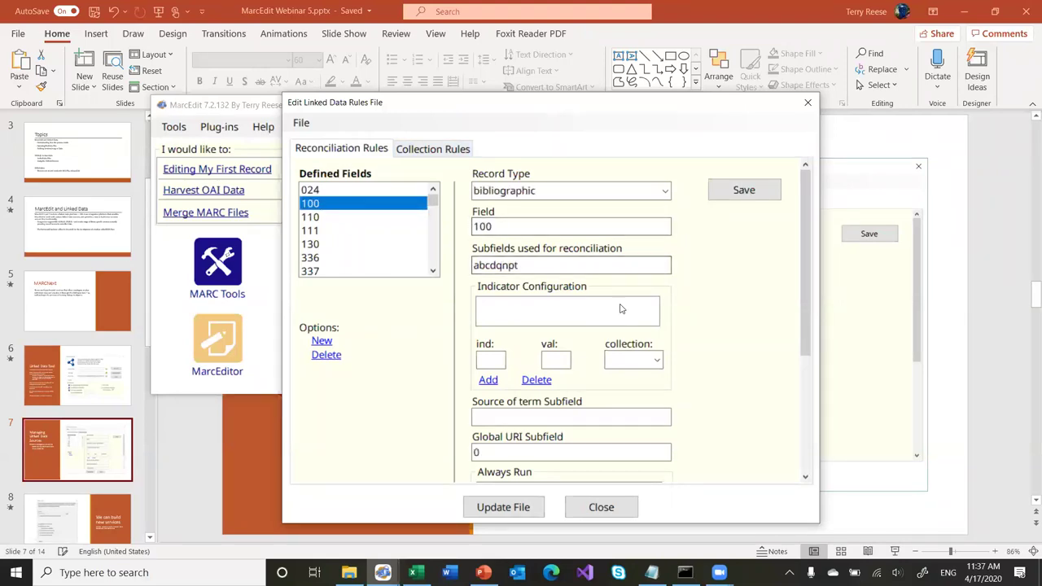
scroll(731, 409, down, 2)
scroll(732, 408, down, 1)
scroll(731, 409, up, 4)
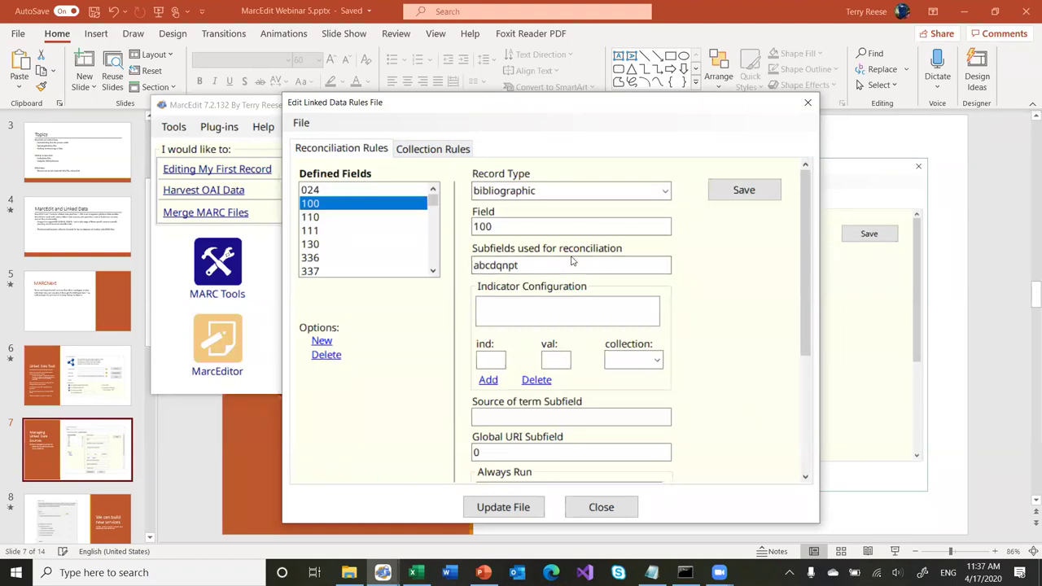
Inspect the collection rule settings of the DBPedia dbpedia_person entry.
click(433, 149)
click(399, 190)
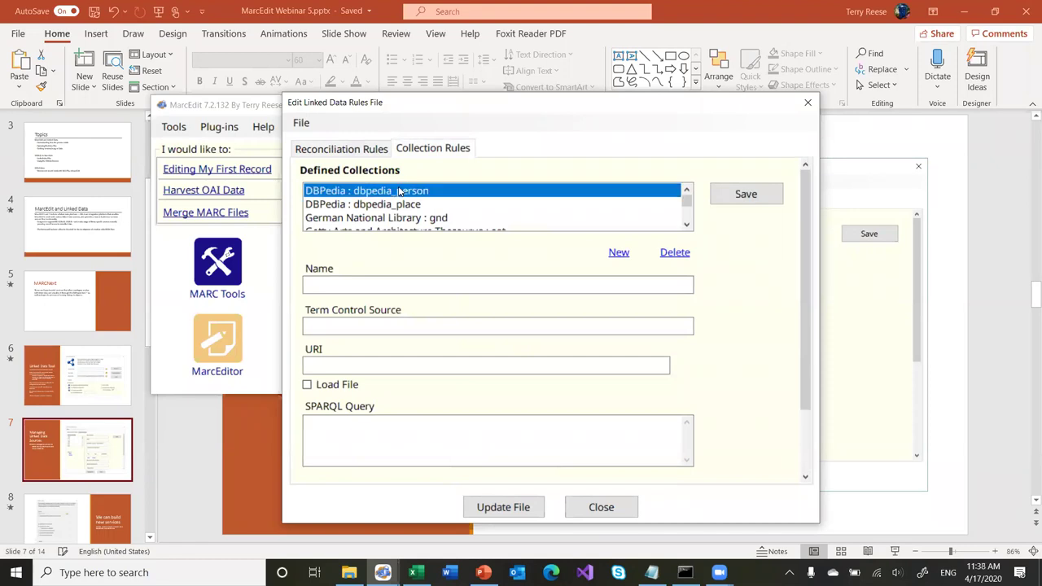
scroll(658, 367, down, 1)
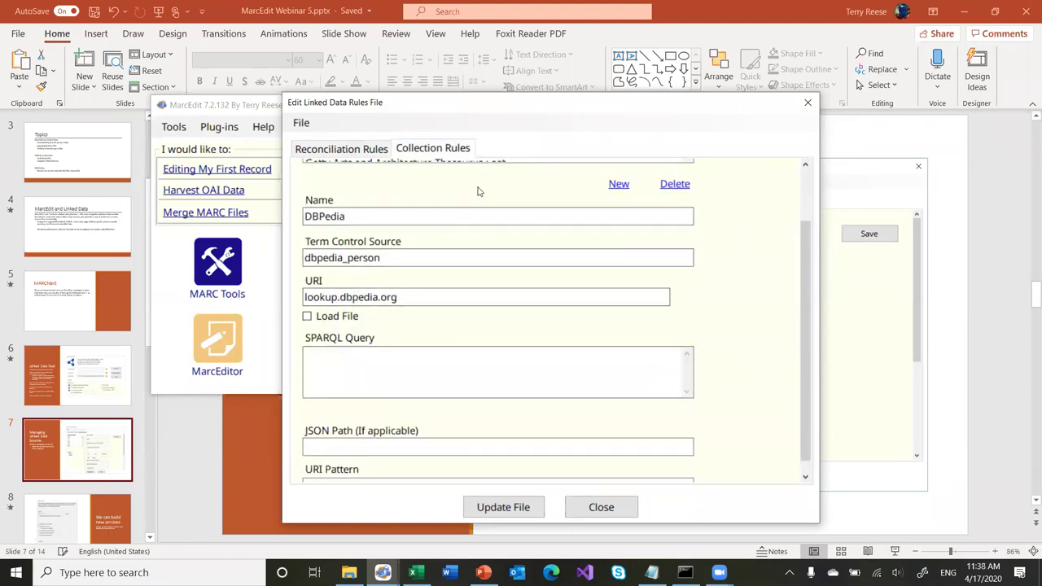
Review the rules file's documentation comments and field rules in XML view, and close the rules editor.
click(300, 122)
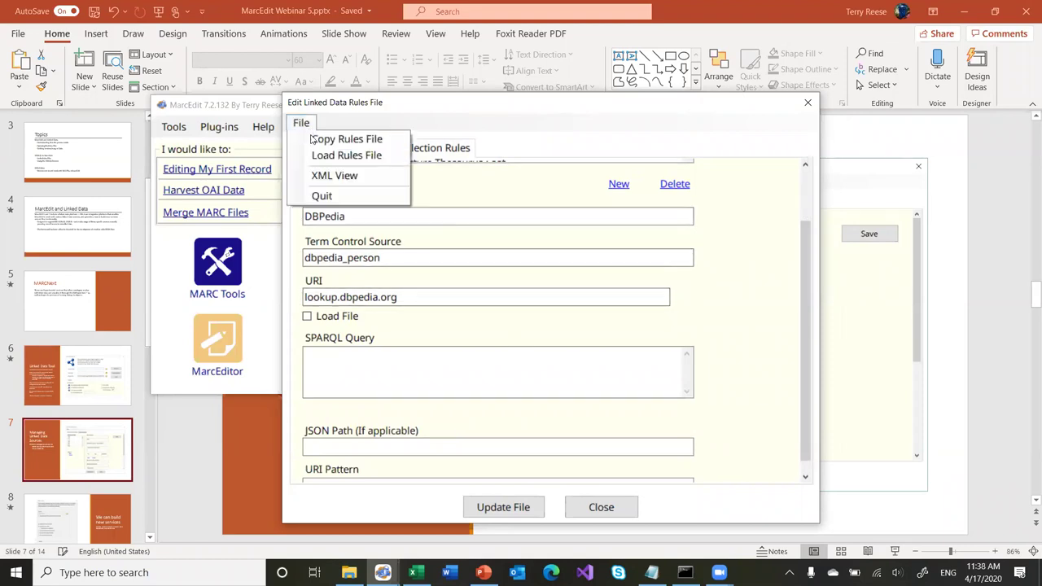
click(326, 183)
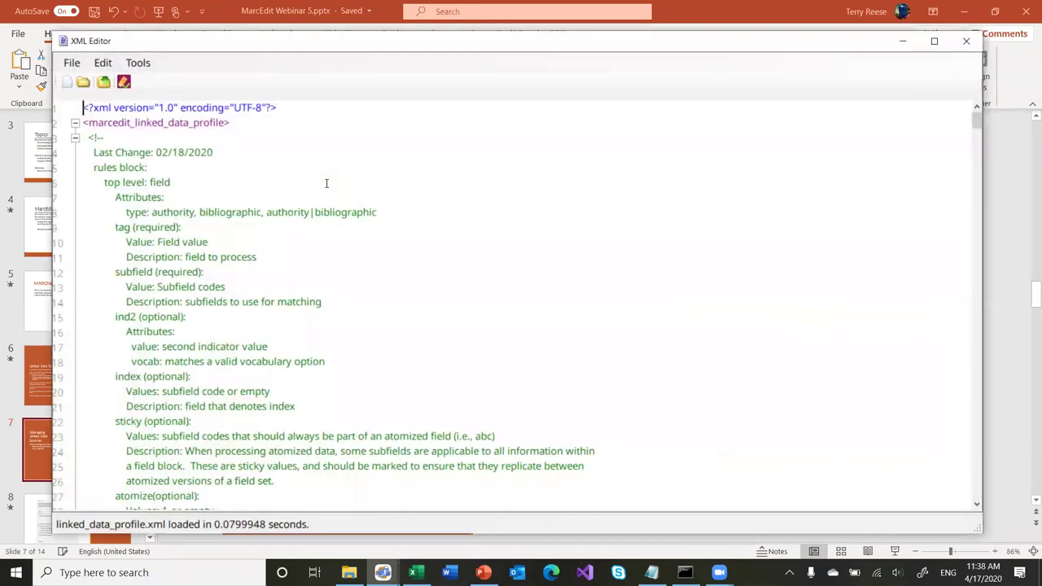
scroll(326, 183, down, 20)
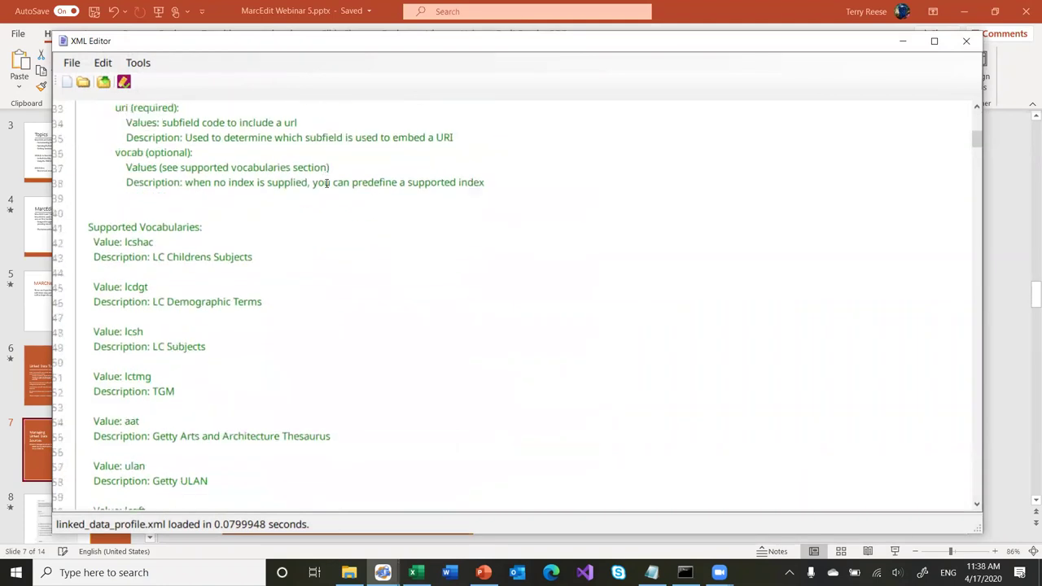
scroll(326, 183, down, 3)
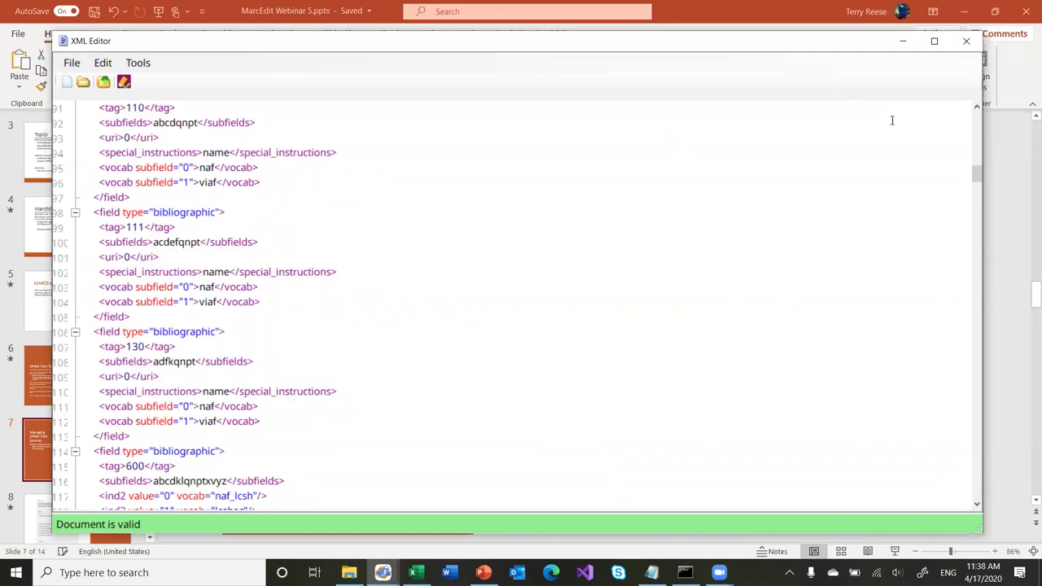
click(965, 41)
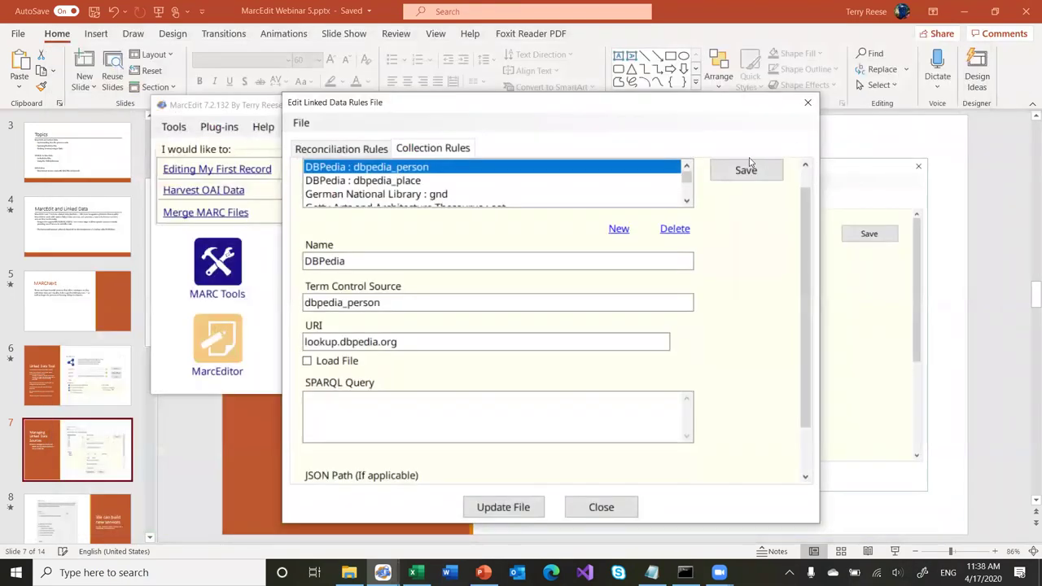
click(616, 507)
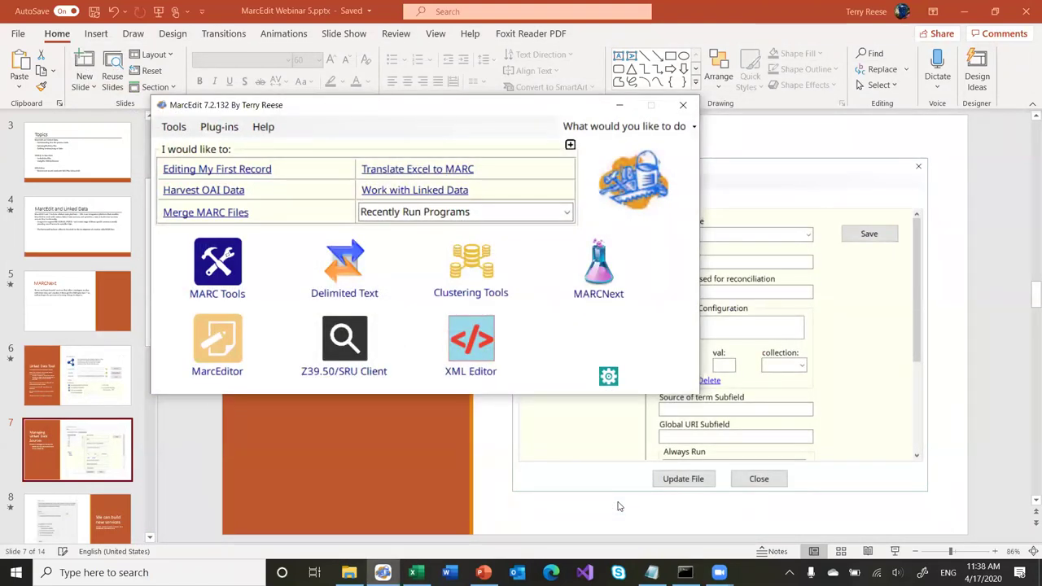
click(620, 106)
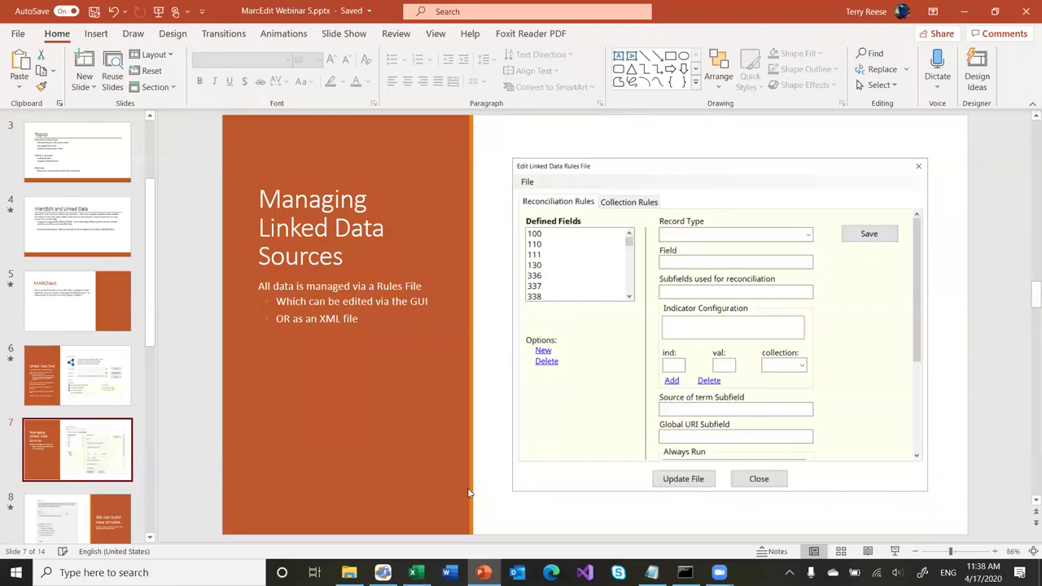
Switch to MarcEdit, open its application data folder, and locate linked_data_profile.xml in the configs folder.
click(382, 572)
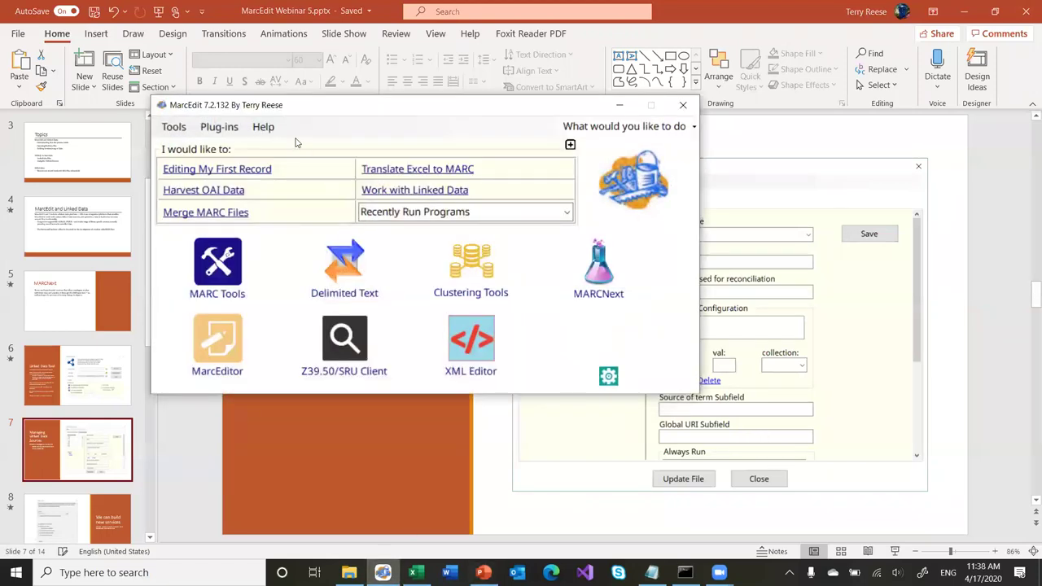
click(266, 129)
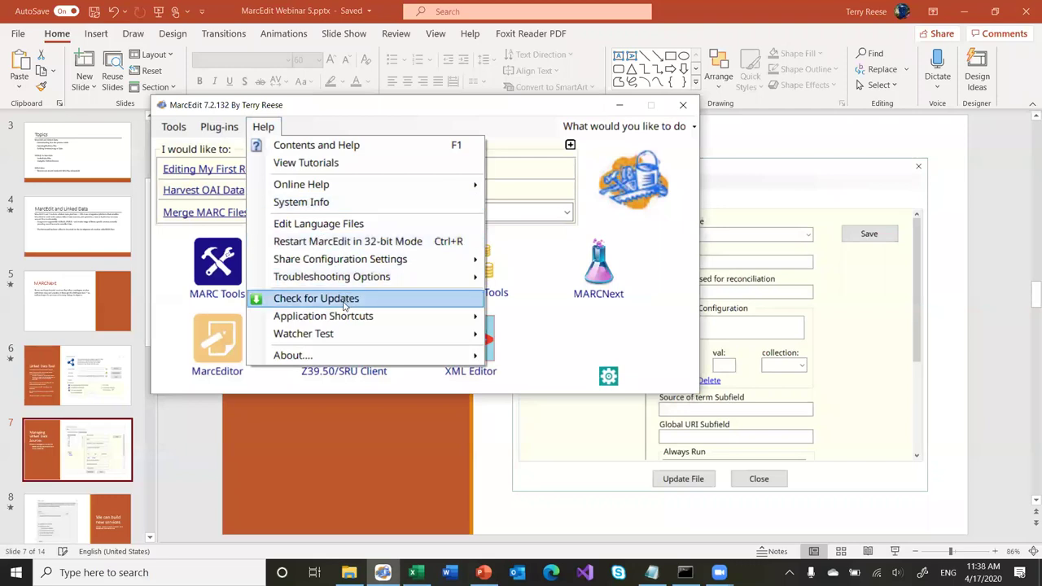
mouse_move(345, 317)
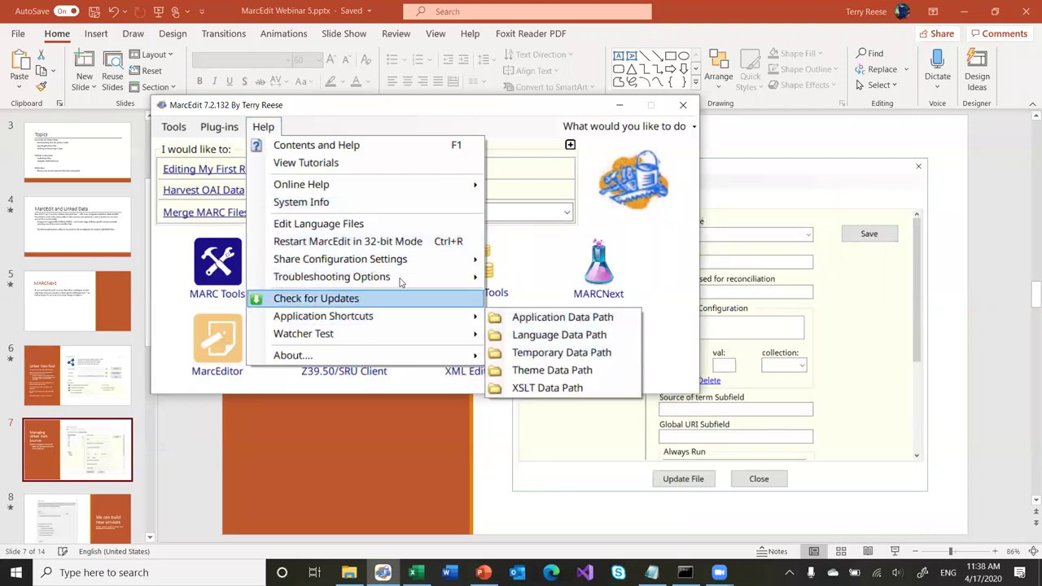
mouse_move(397, 260)
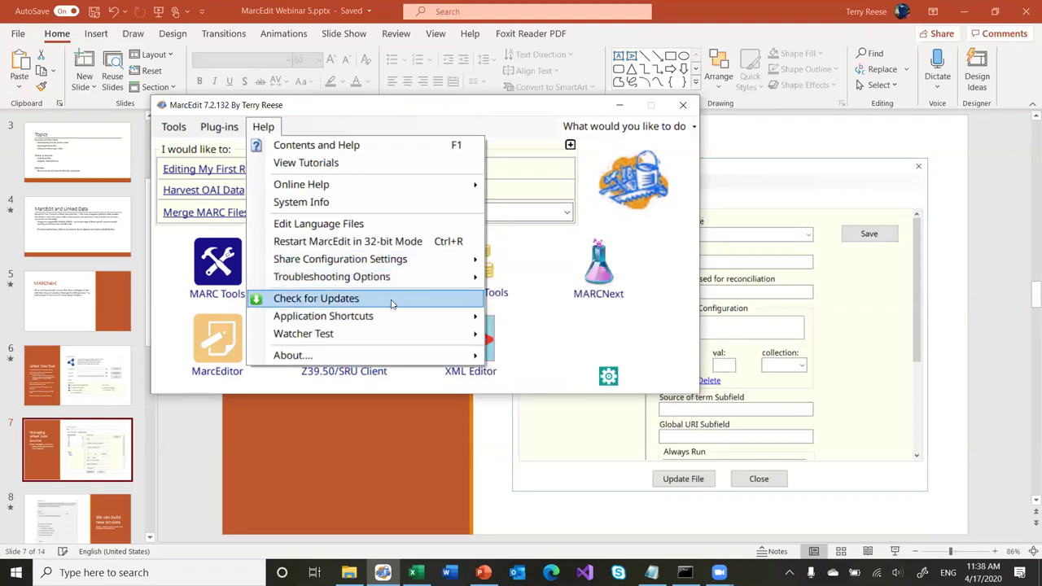
mouse_move(454, 323)
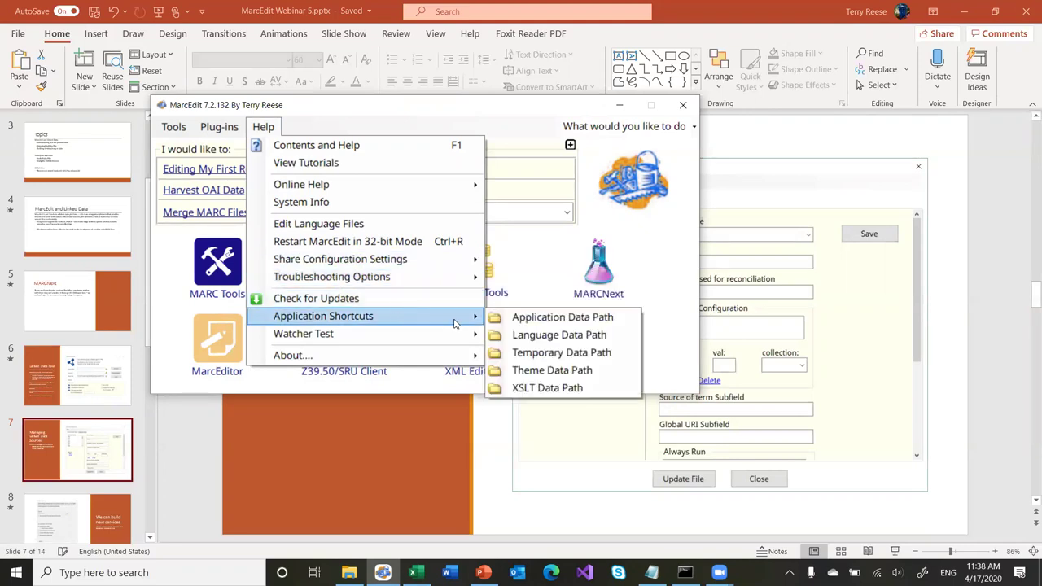
click(530, 324)
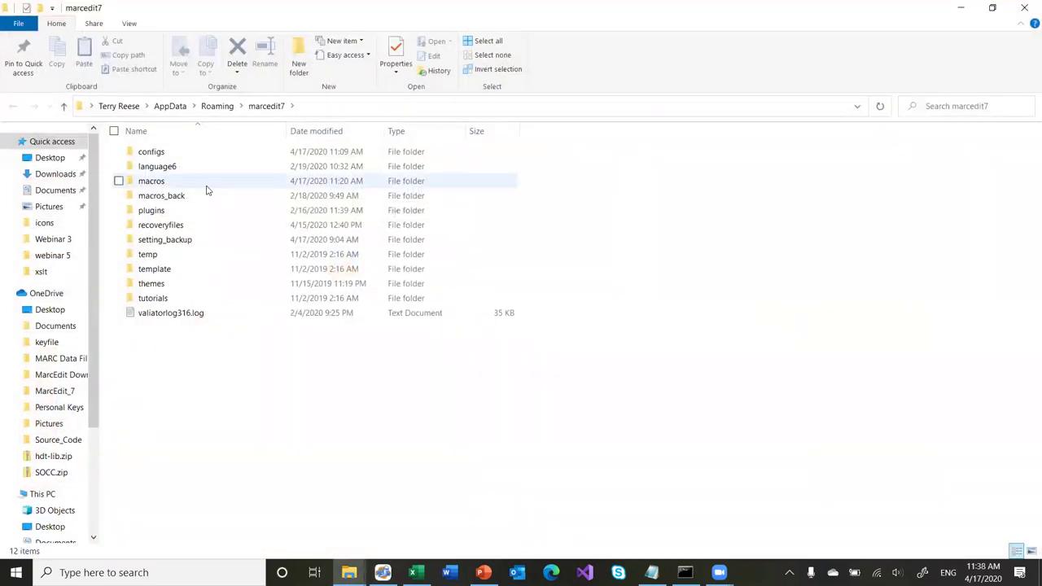
double_click(155, 152)
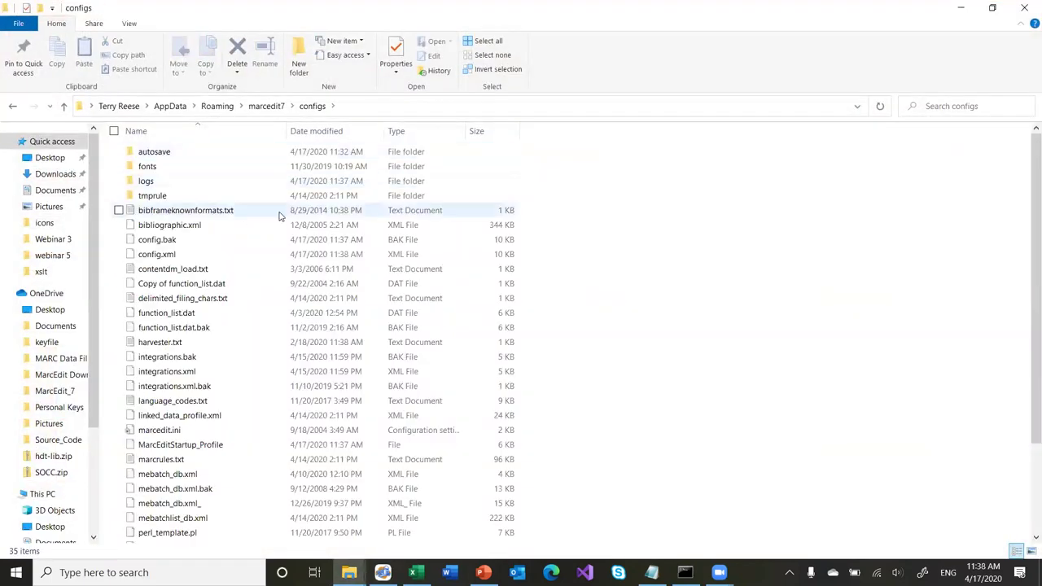
scroll(659, 313, down, 2)
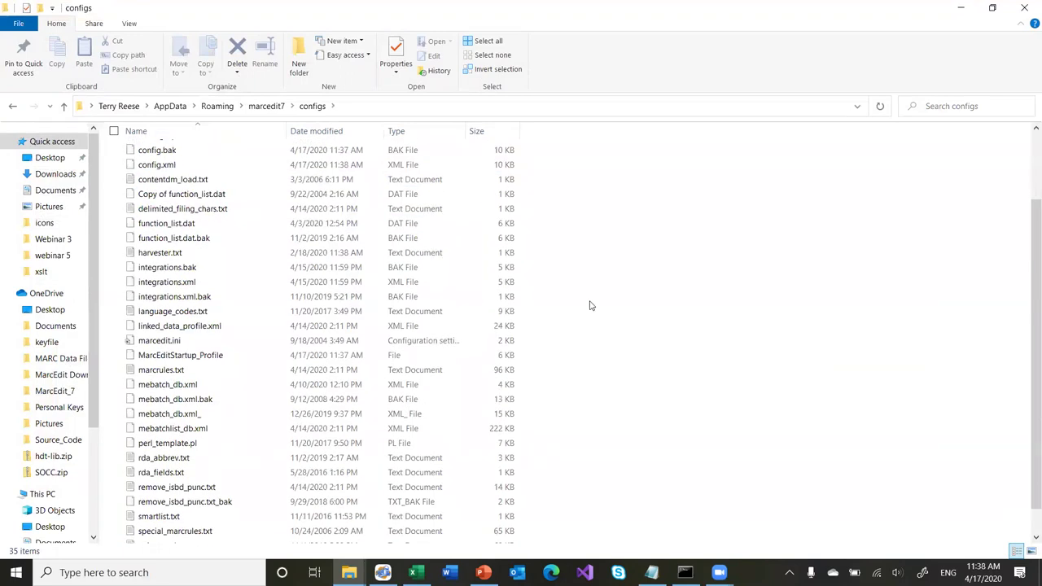
click(169, 326)
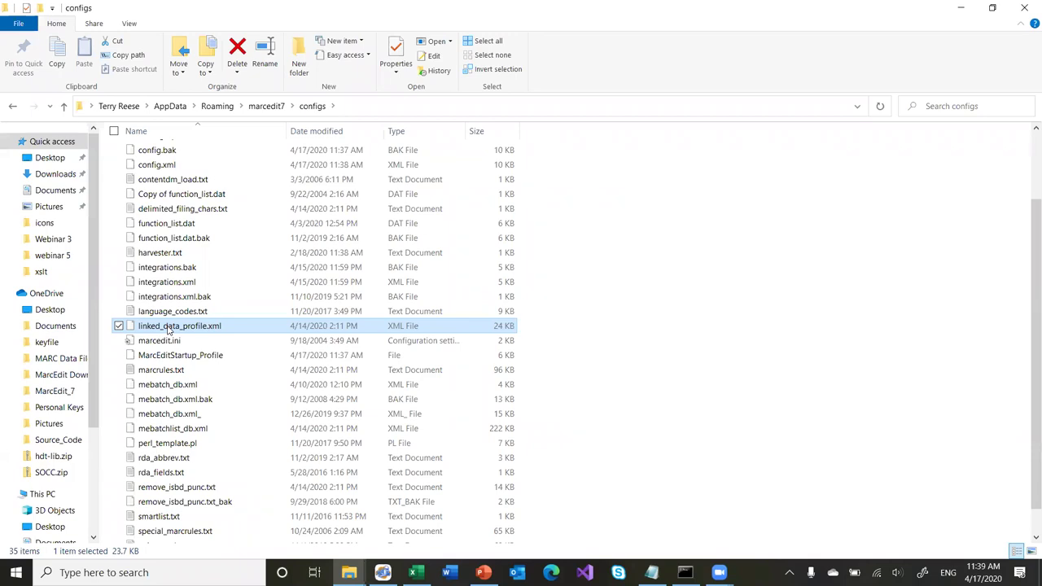
Inspect the configs folder inside dailybackup2020_04_16.zip in the setting_backup folder, and close the file window.
click(267, 106)
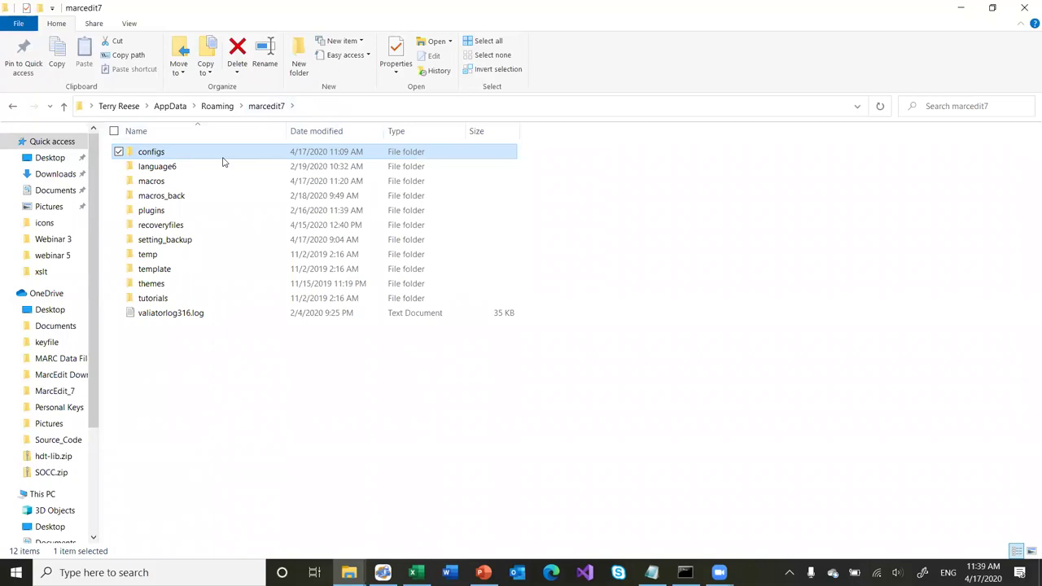
click(178, 239)
double_click(177, 240)
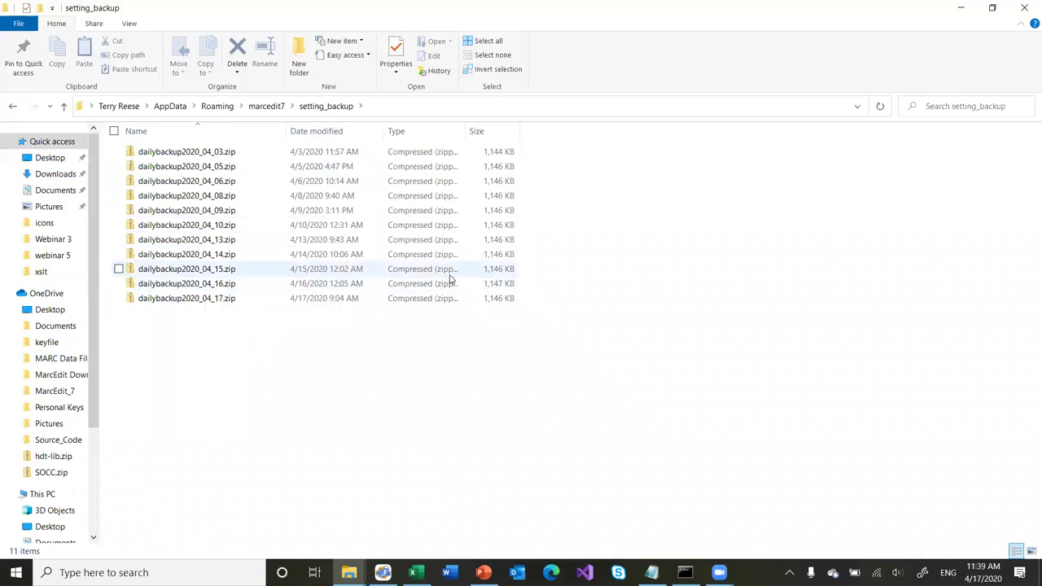
click(240, 285)
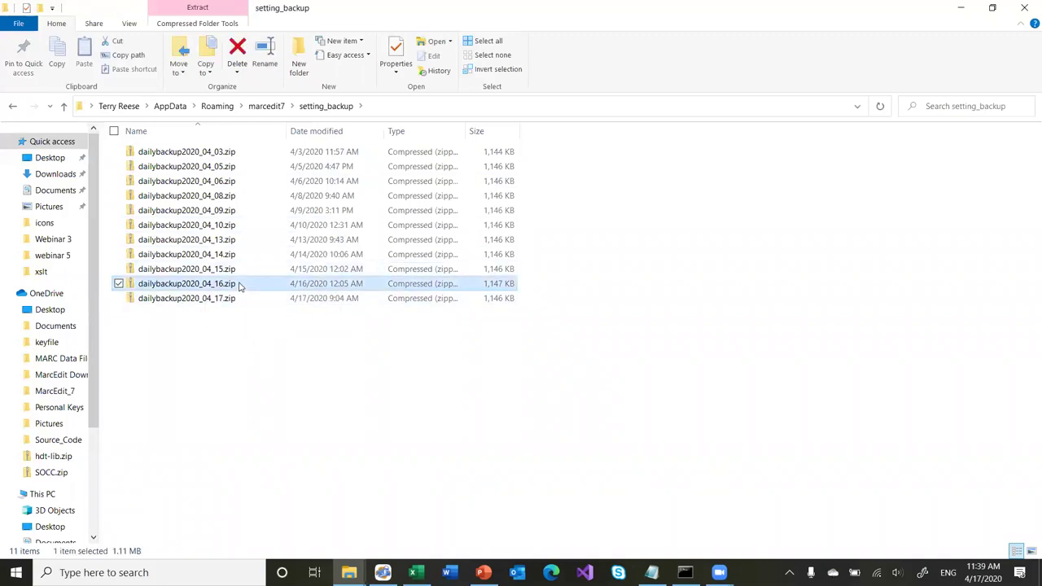
double_click(240, 283)
double_click(151, 151)
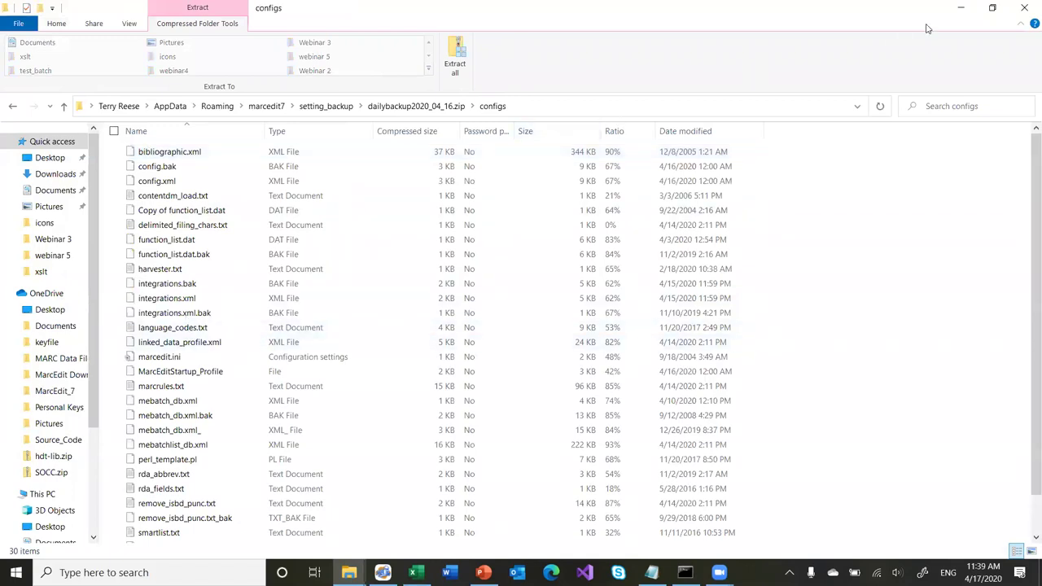
click(1023, 7)
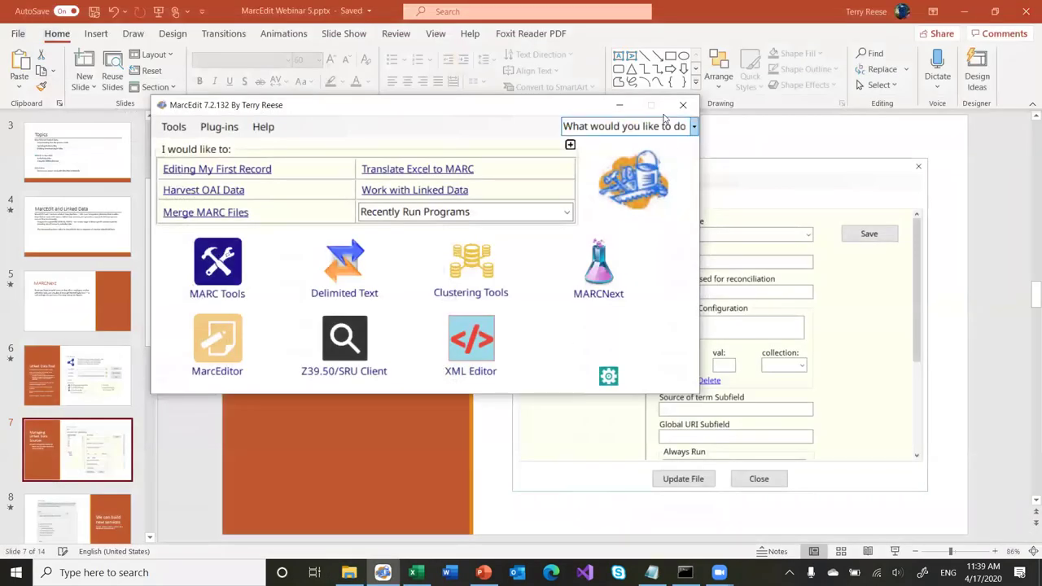
Minimize MarcEdit, advance the PowerPoint slide show to the "We can build new services" slide, and exit the show.
click(620, 105)
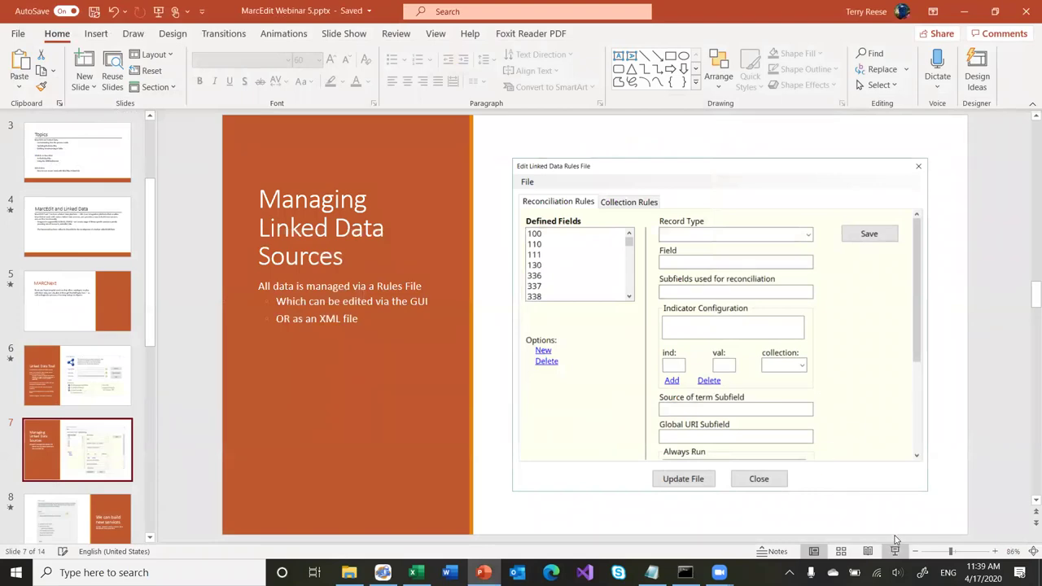
click(894, 551)
key(Right)
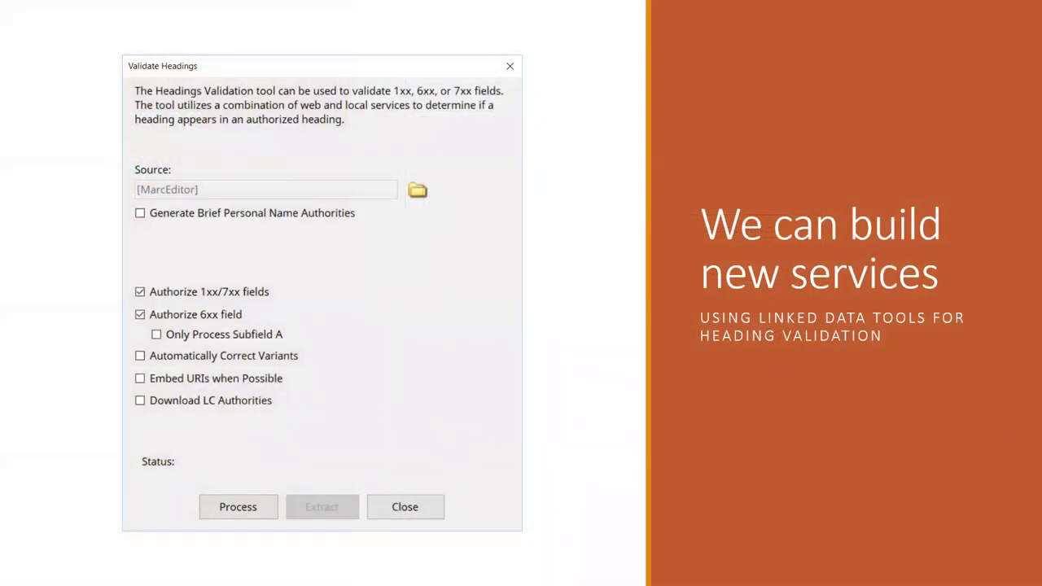
key(Escape)
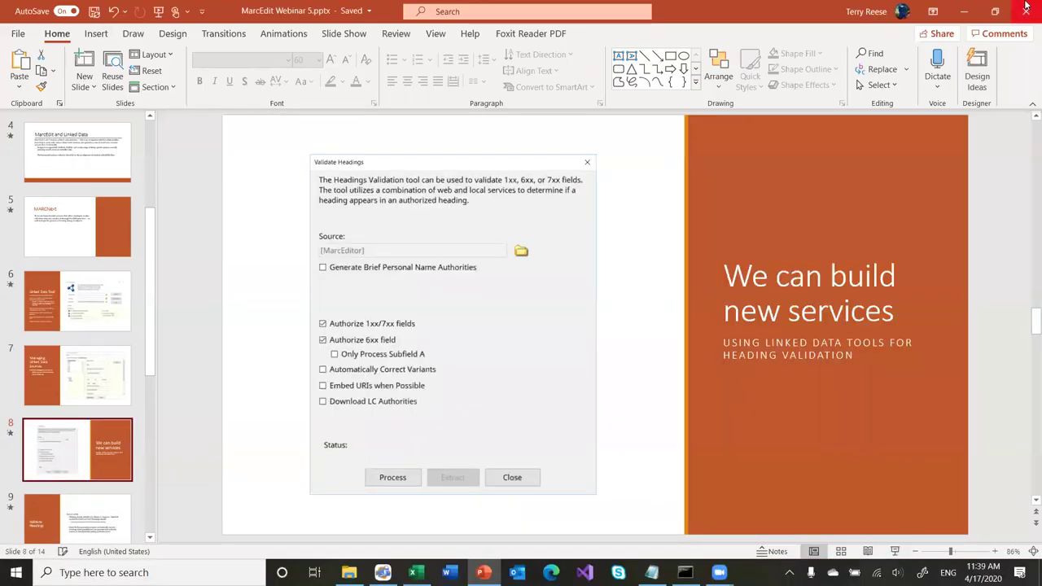
Switch from PowerPoint to MarcEdit and open the recent file linked_data_test.mrk in a MarcEditor window reduced from full screen.
click(967, 10)
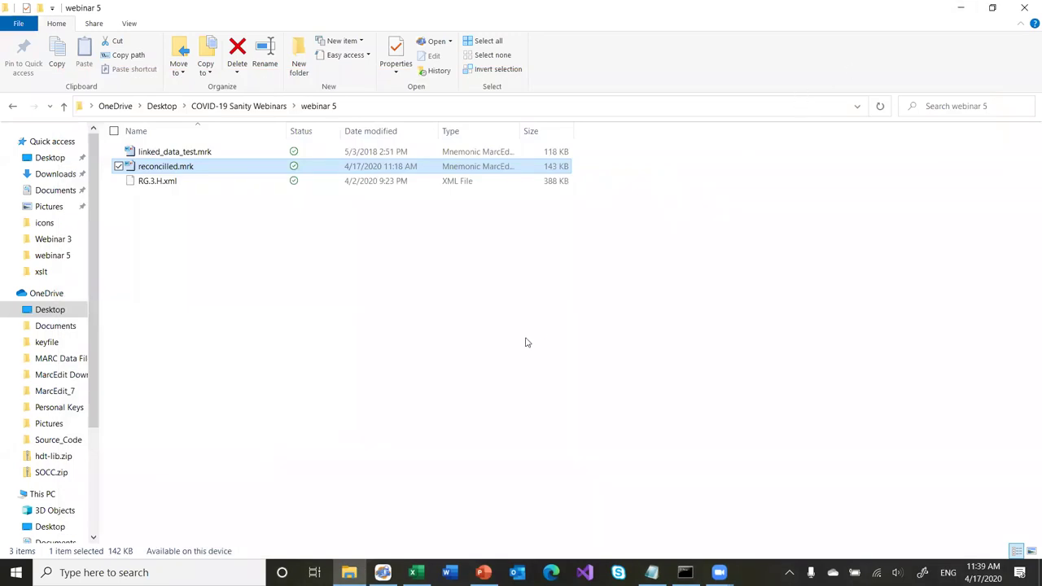
click(382, 572)
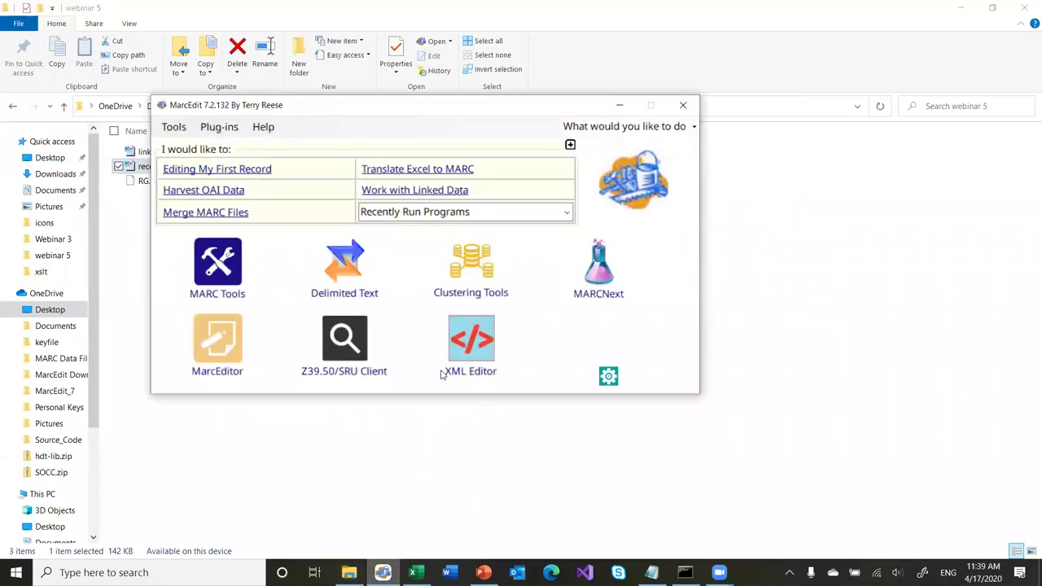
click(216, 338)
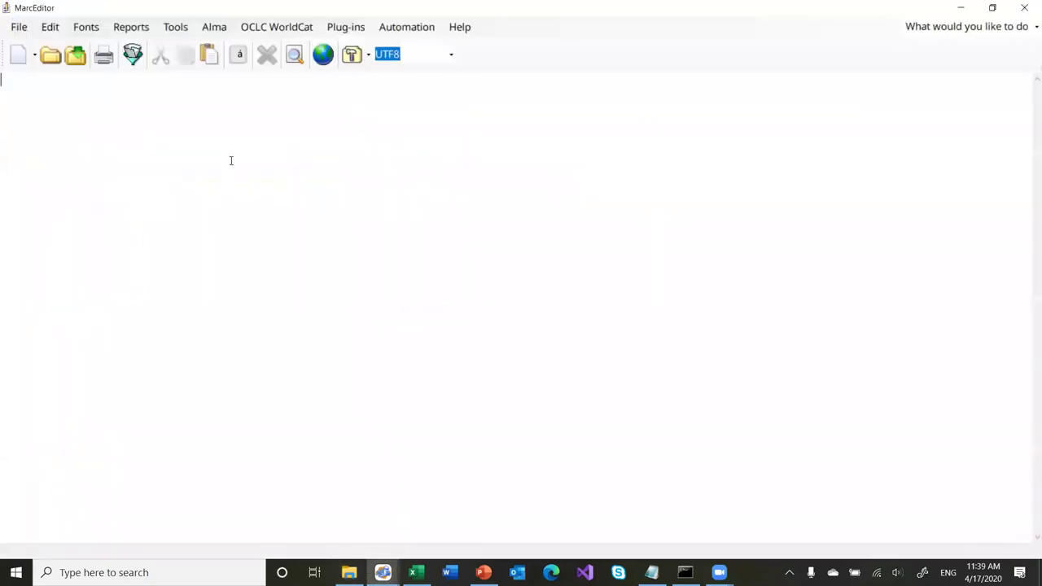
double_click(338, 12)
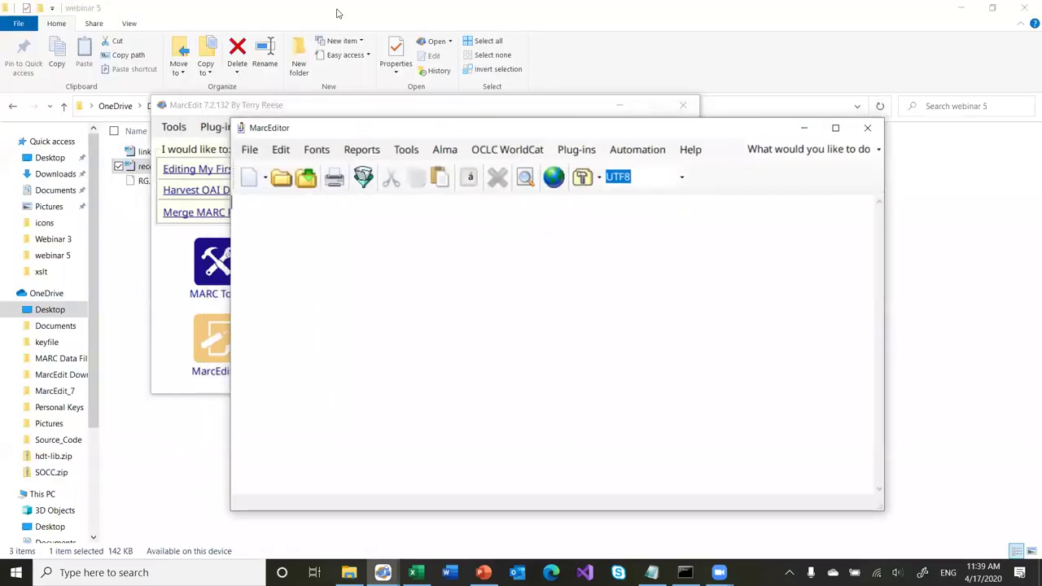
click(249, 150)
mouse_move(305, 231)
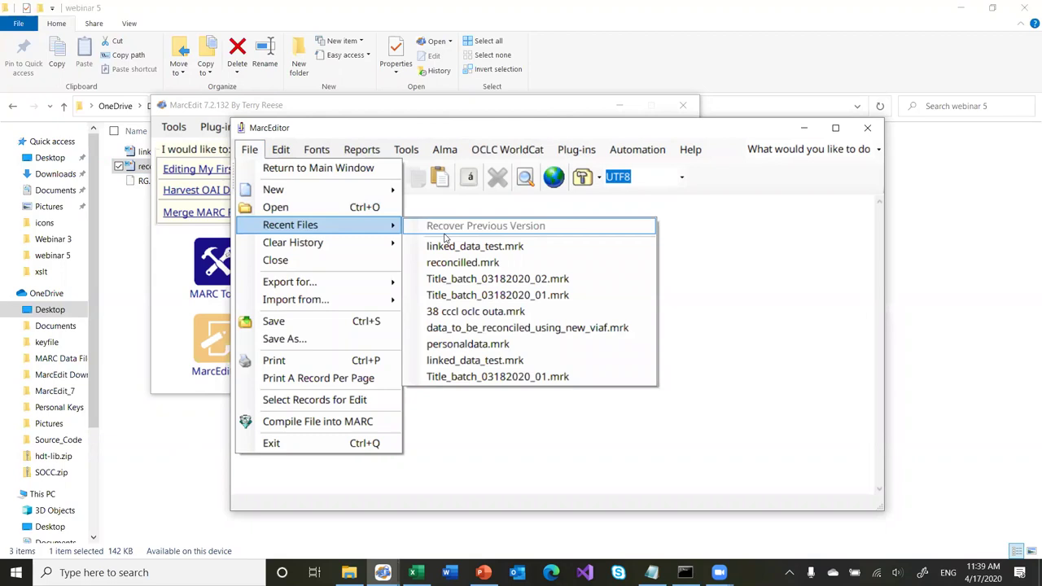
click(452, 246)
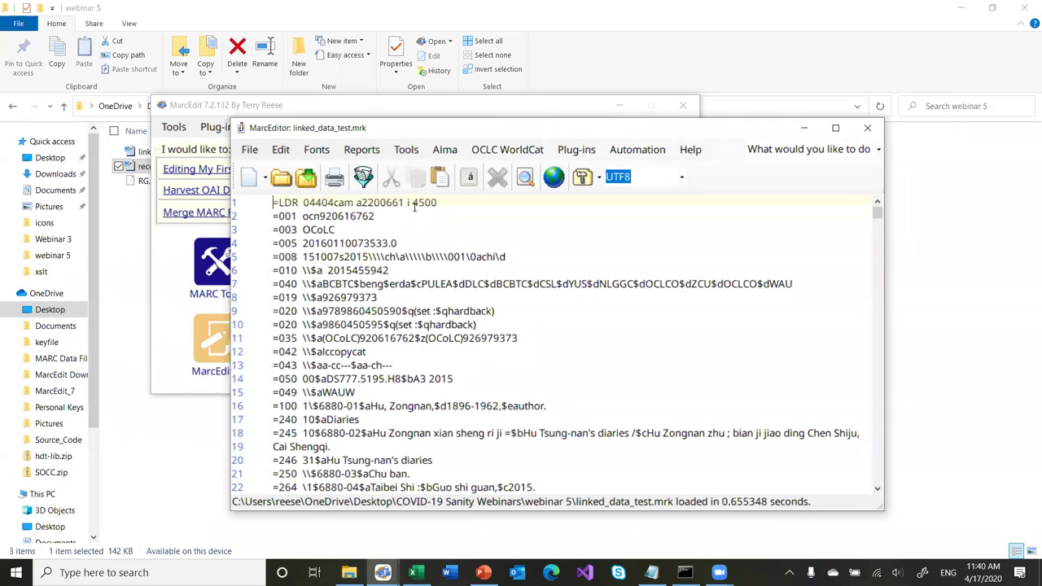
Open the Validate Headings tool, briefly enable and disable Generate Brief Personal Name Authorities to view its output field, and close the tool.
click(362, 151)
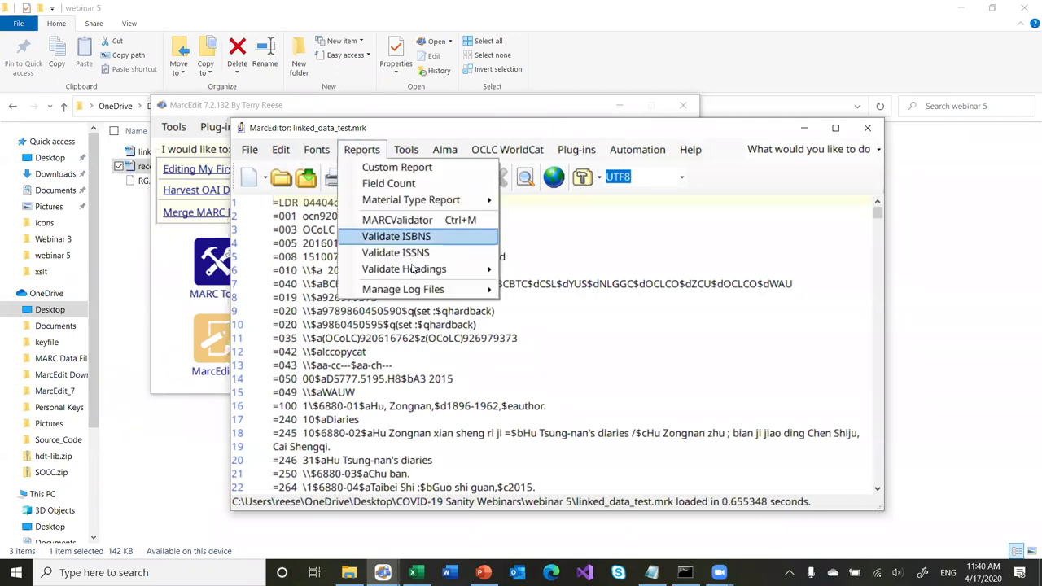
mouse_move(415, 270)
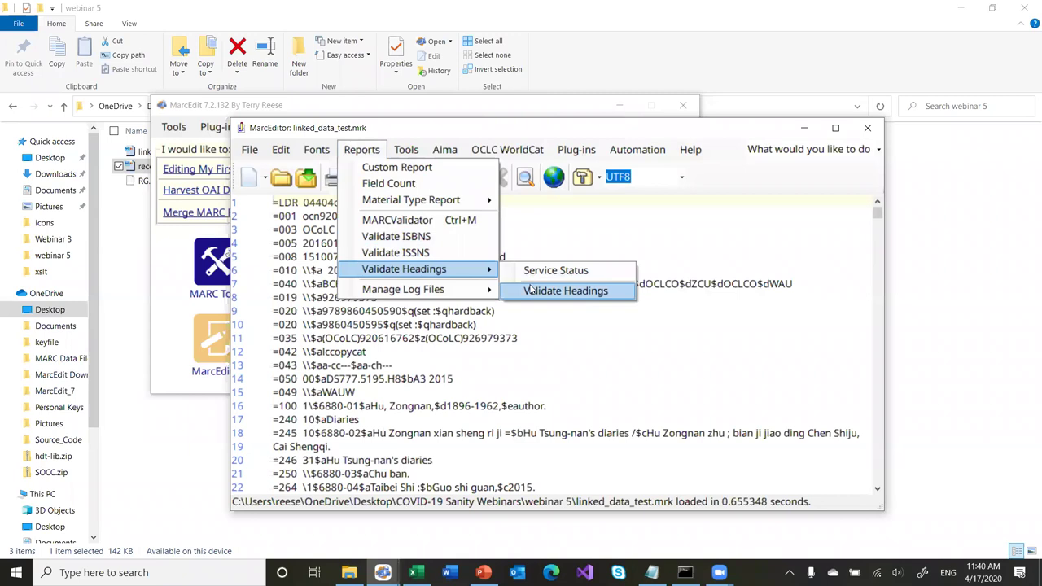
click(564, 291)
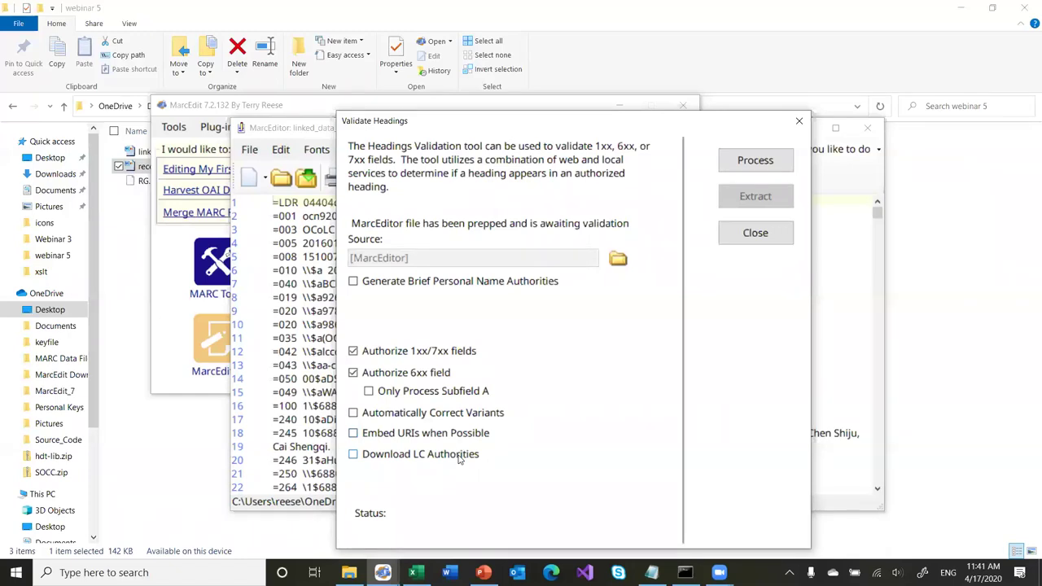
click(385, 281)
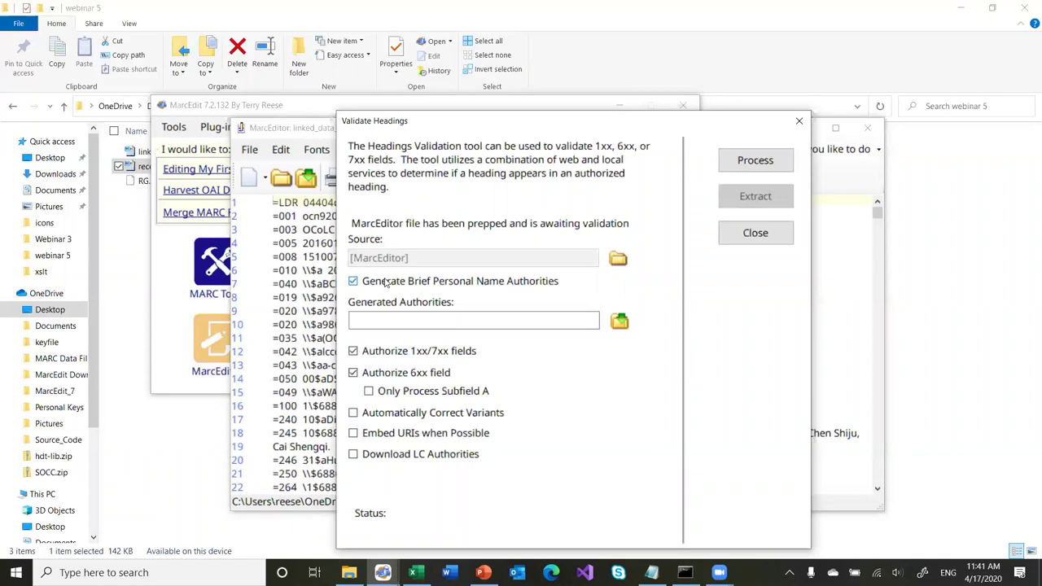
click(386, 282)
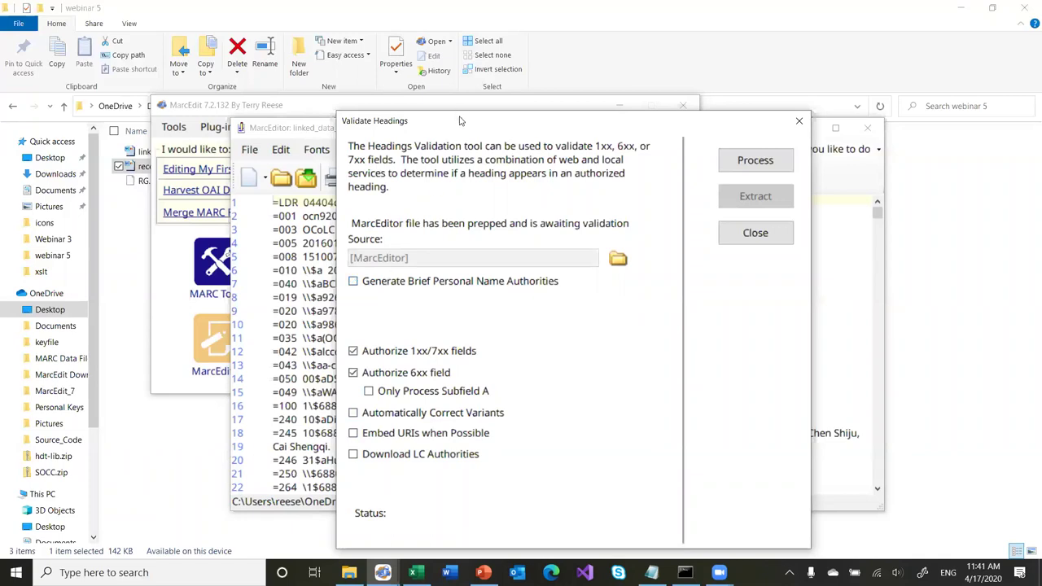
drag(459, 121, 418, 77)
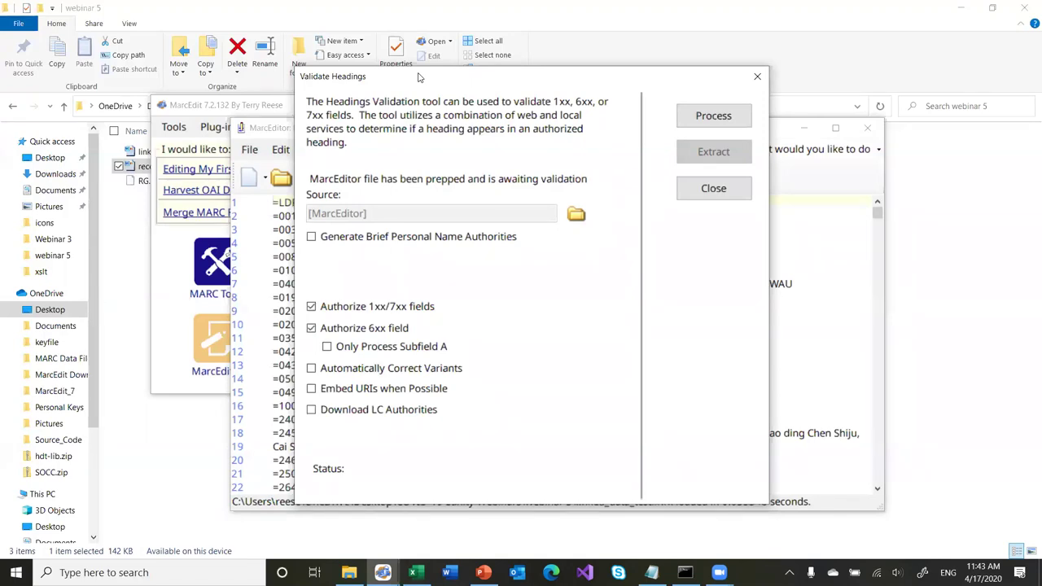
click(716, 186)
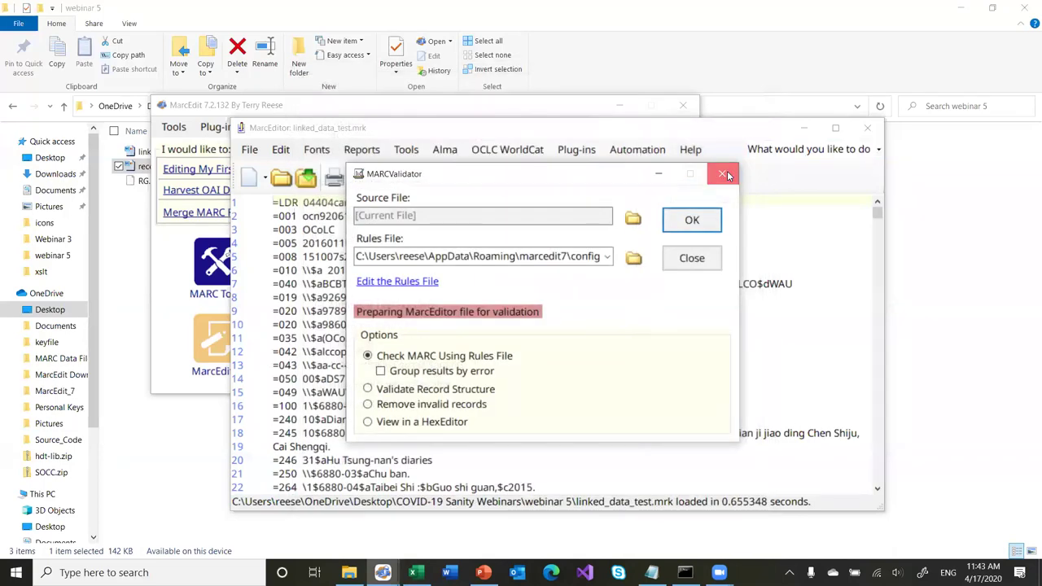
Close the MARCValidator dialog and MarcEditor, and switch back to the PowerPoint presentation.
click(723, 174)
click(867, 127)
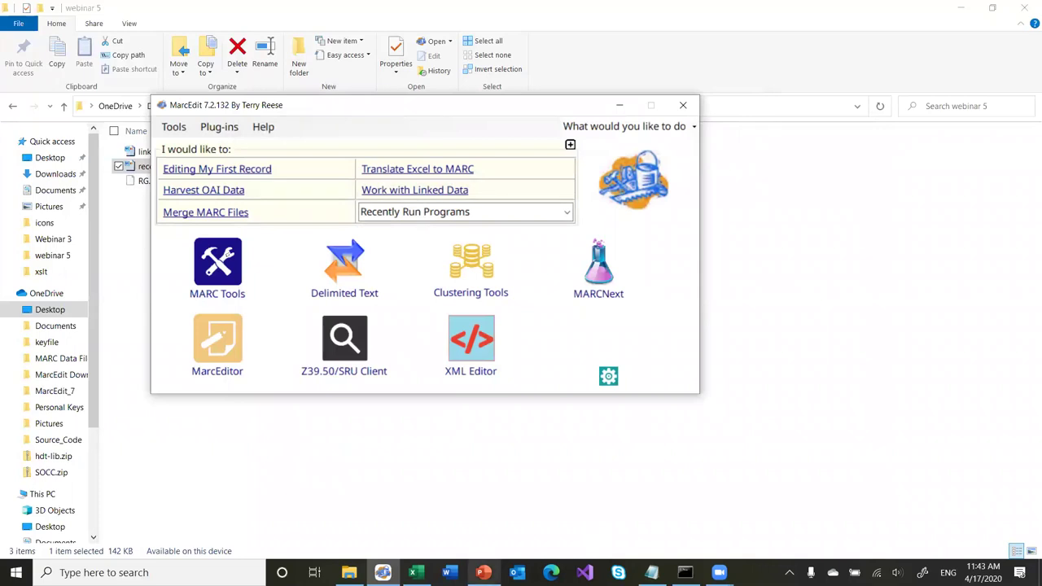
click(484, 572)
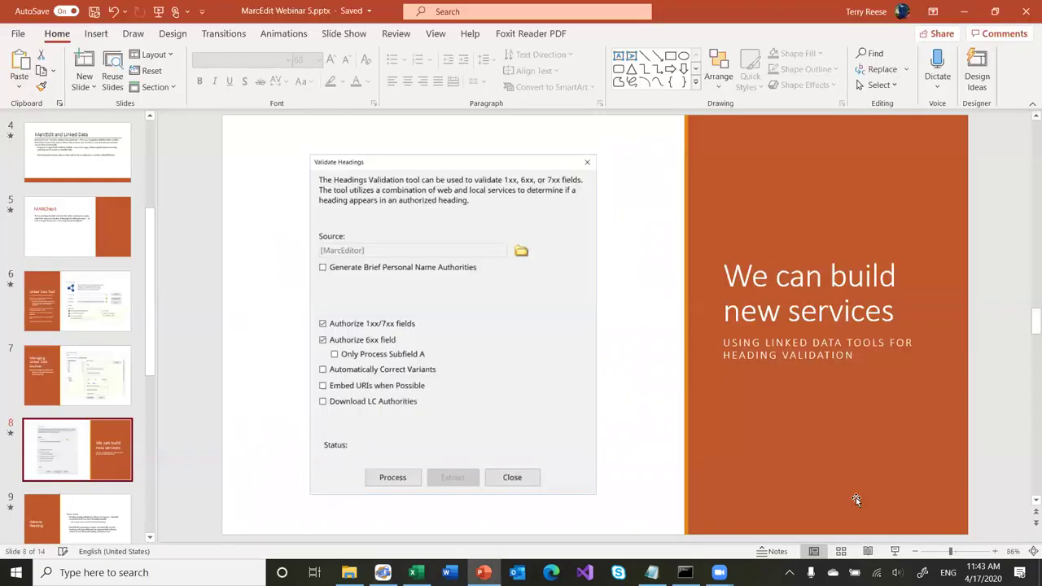
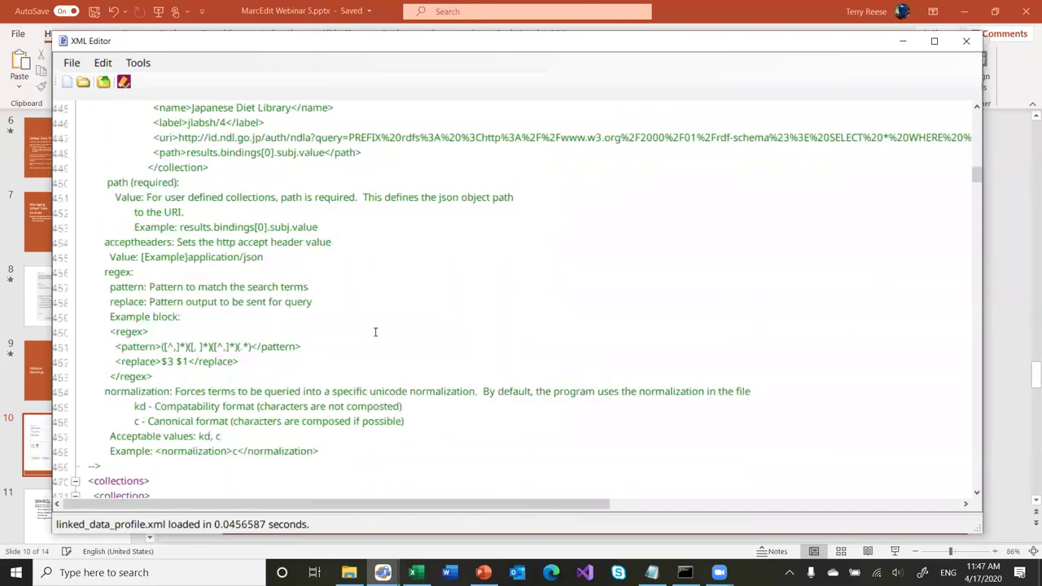
Examine the collection definitions in linked_data_profile.xml, comparing the query URIs and paths of the Getty, MeSH, FAST, VIAF and Japanese Diet Library entries.
scroll(375, 331, down, 20)
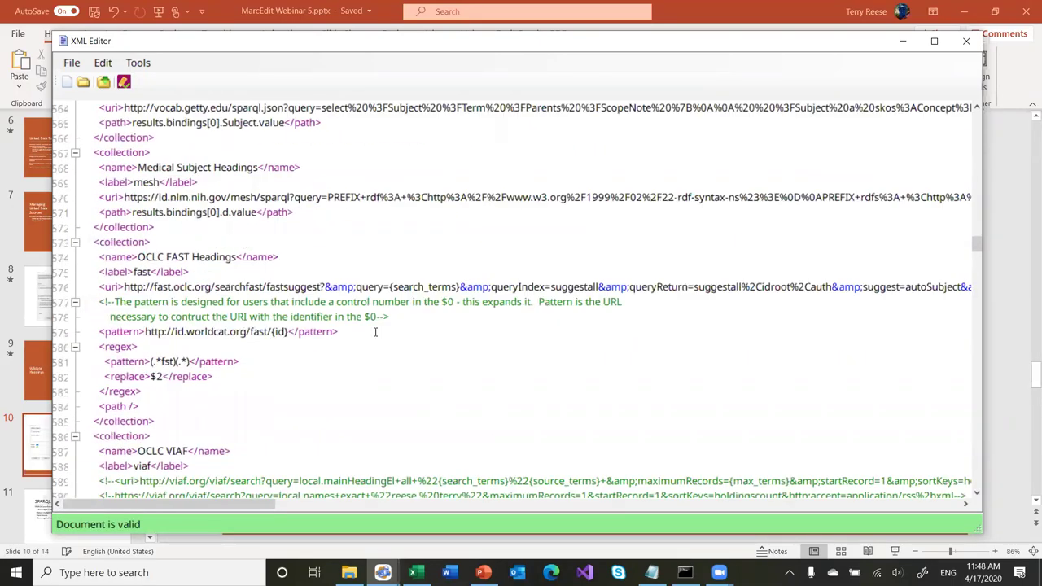
scroll(375, 331, up, 1)
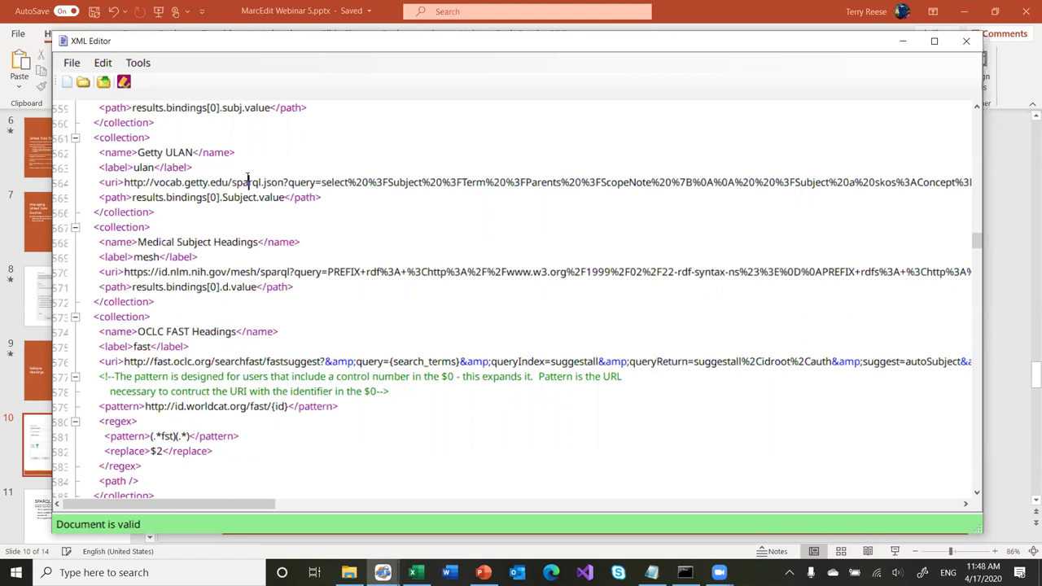
scroll(248, 177, up, 3)
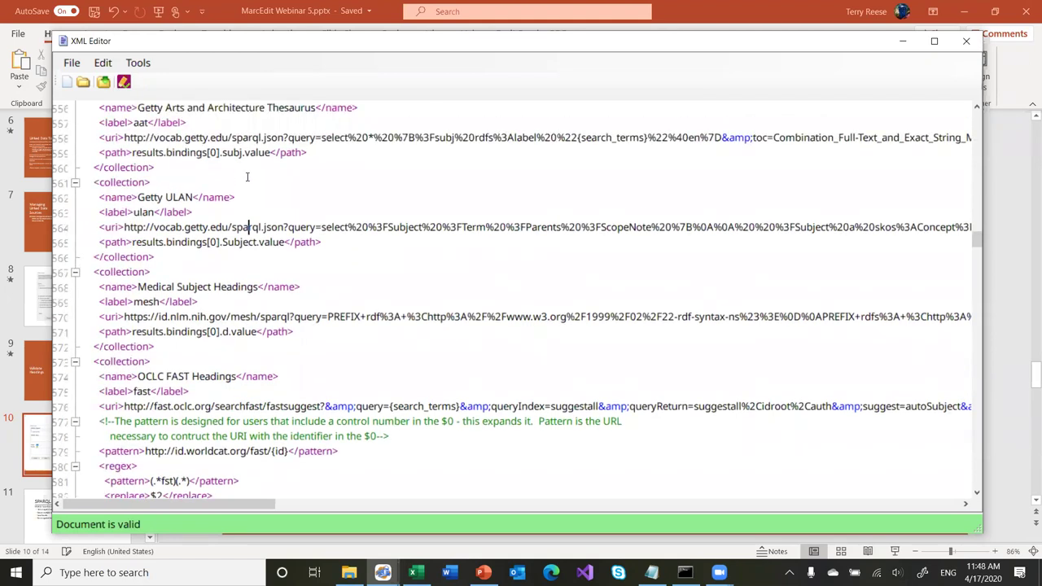
scroll(247, 177, up, 1)
scroll(247, 177, down, 8)
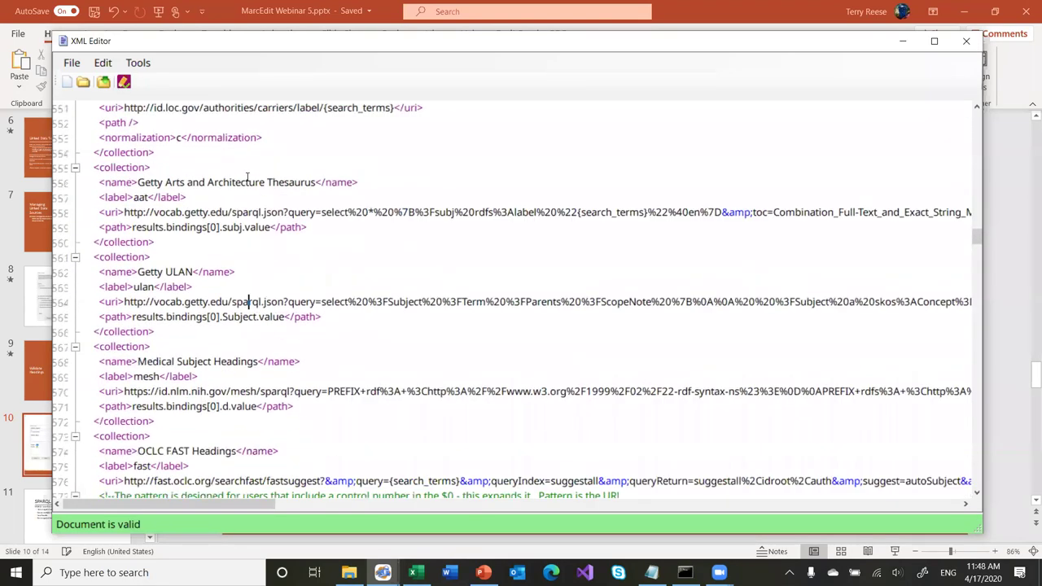
scroll(248, 177, down, 3)
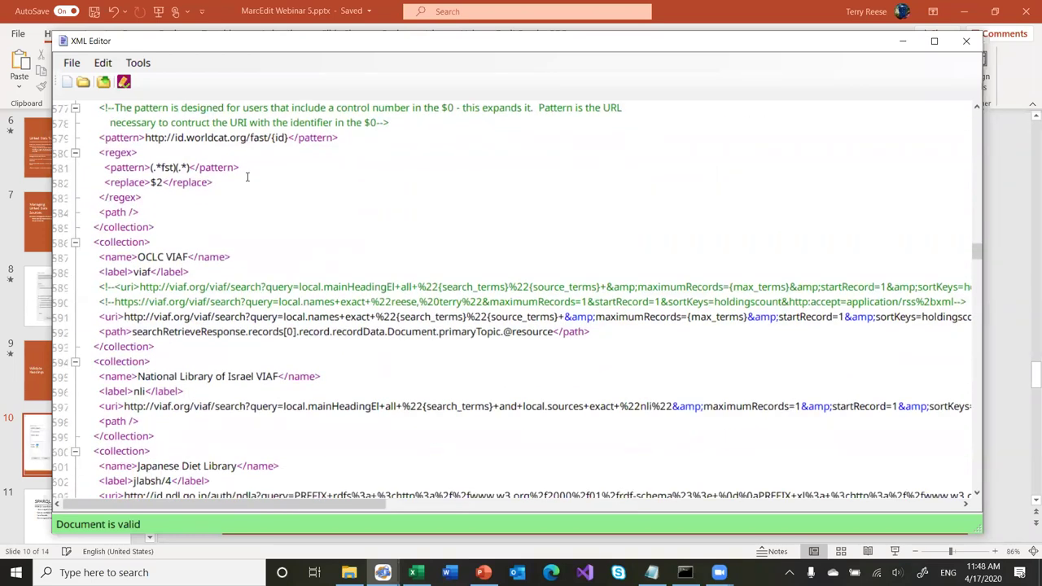
scroll(247, 177, down, 3)
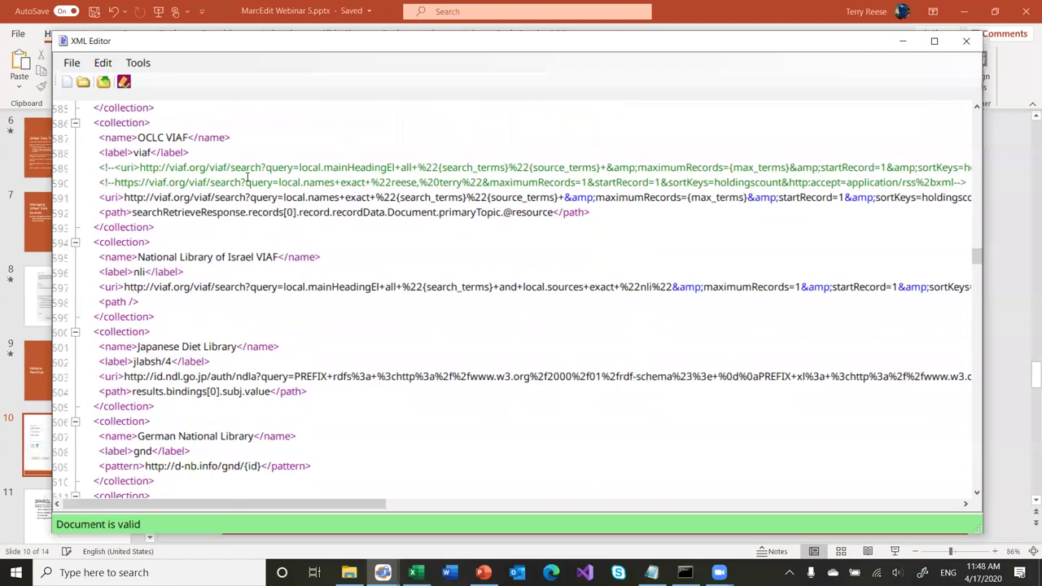
click(261, 376)
scroll(261, 376, down, 4)
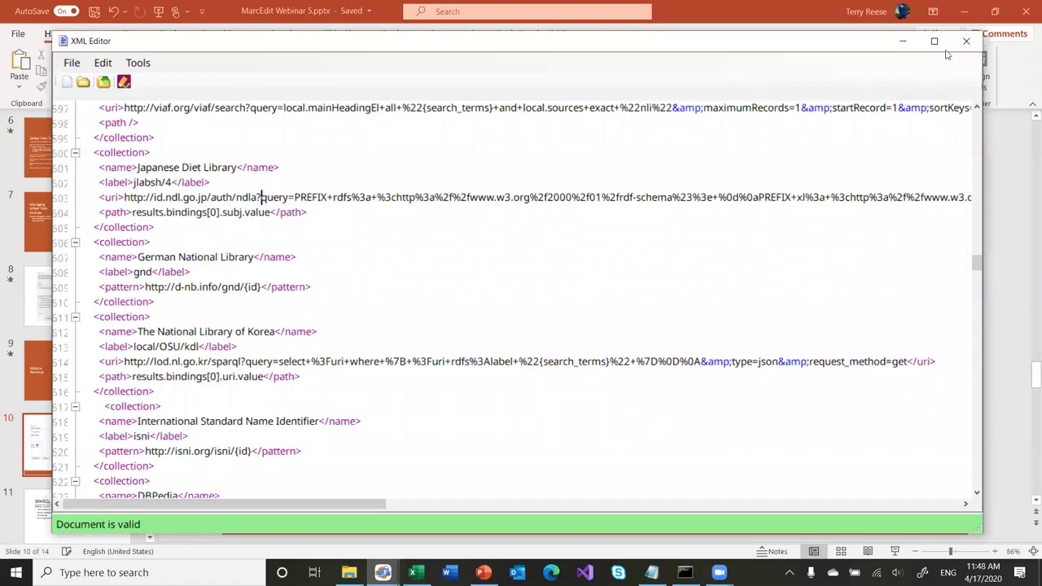
Close the XML Editor, the linked data rules file dialog and the MarcEdit main window to return to the PowerPoint presentation.
click(968, 41)
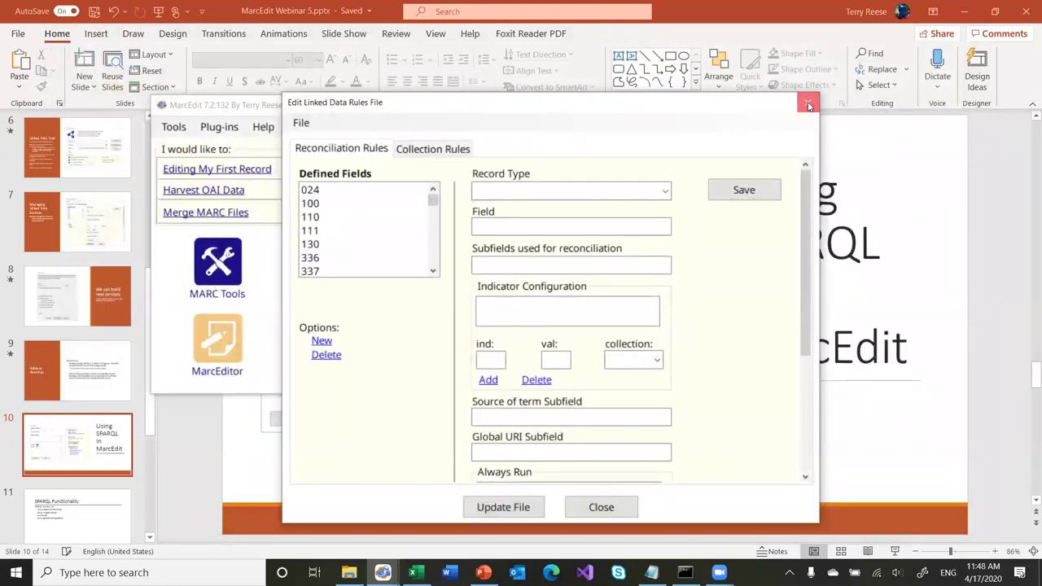
click(806, 101)
click(682, 105)
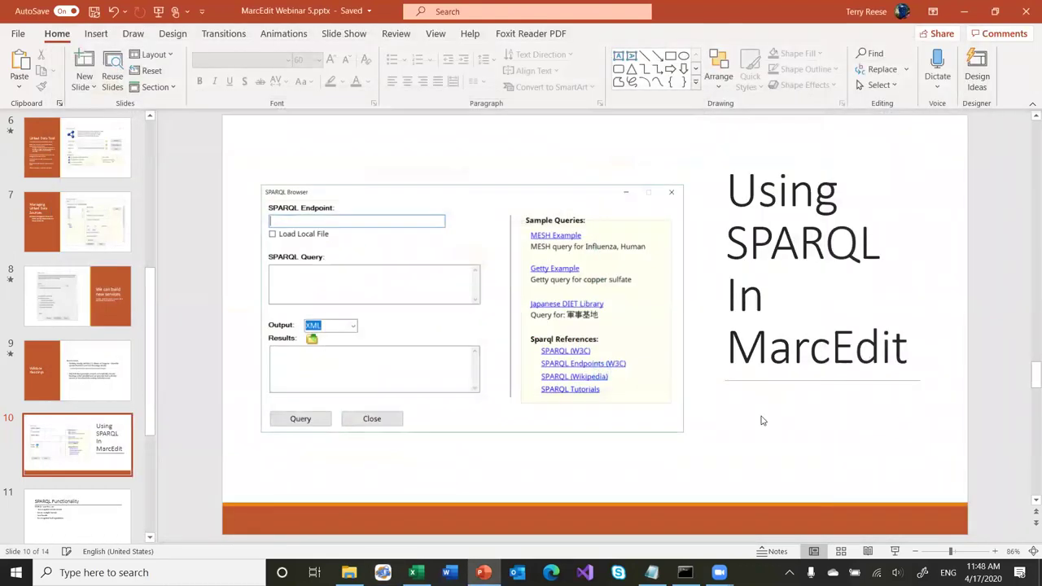
Present the slides from "Using SPARQL In MarcEdit" through "XML Editing" and exit the slide show.
click(895, 551)
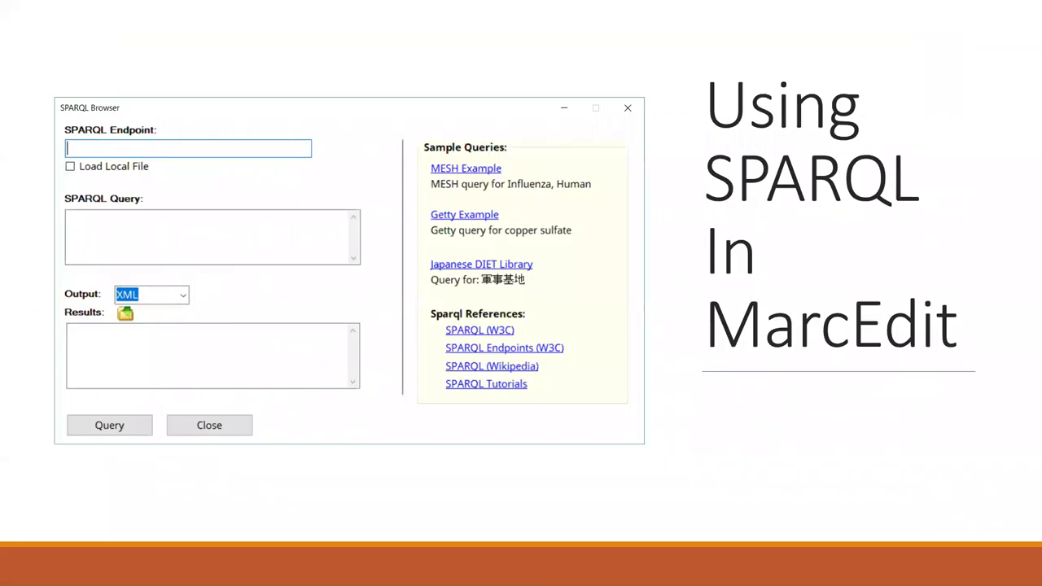
key(Right)
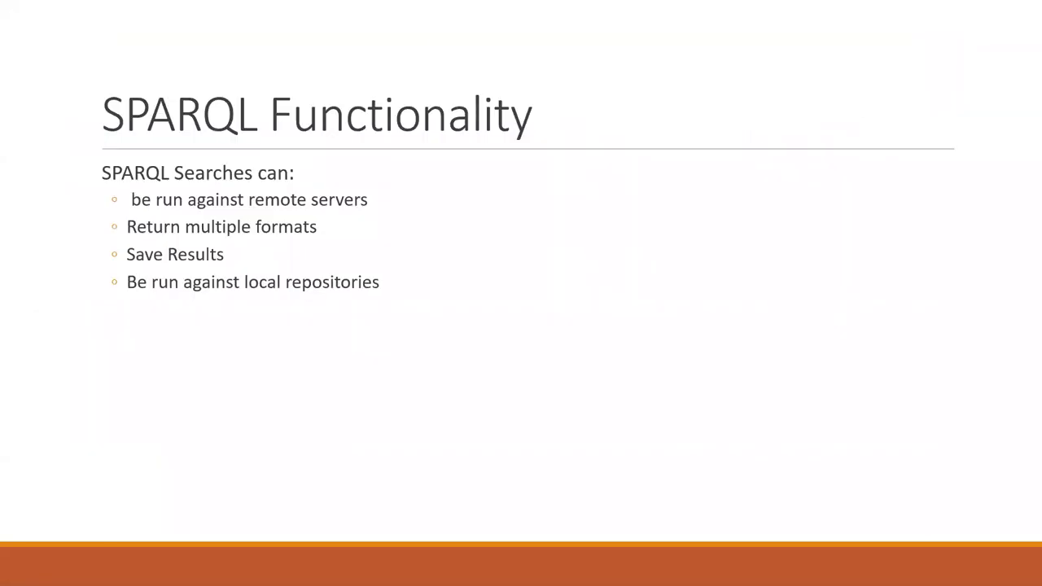
key(Right)
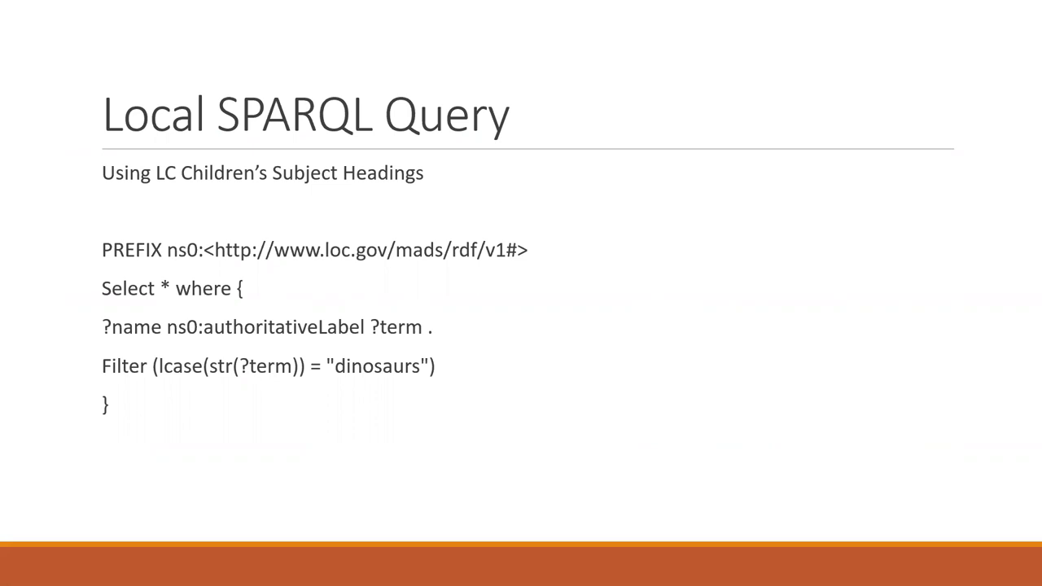
key(Escape)
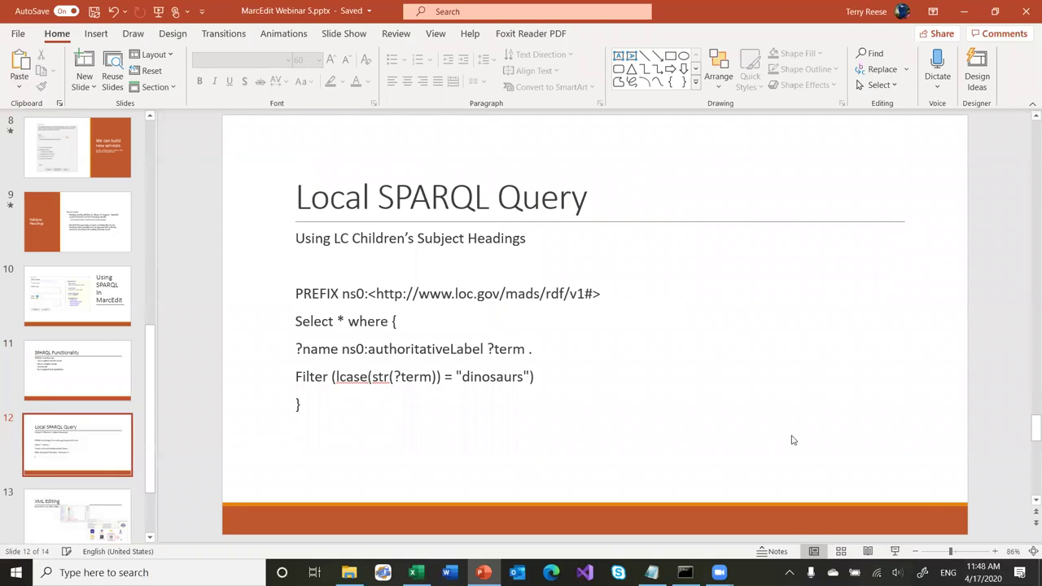
click(894, 551)
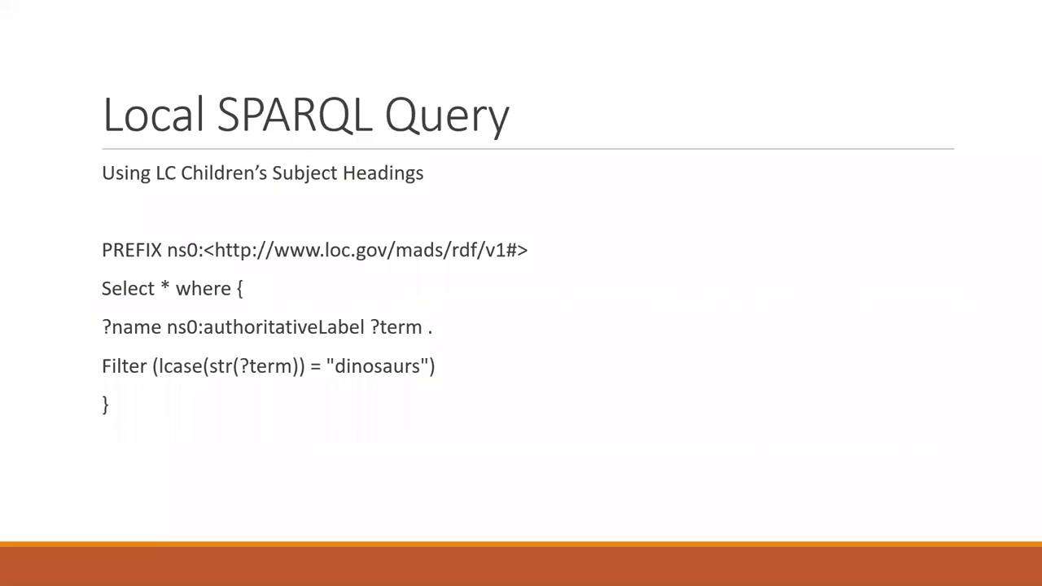
key(Right)
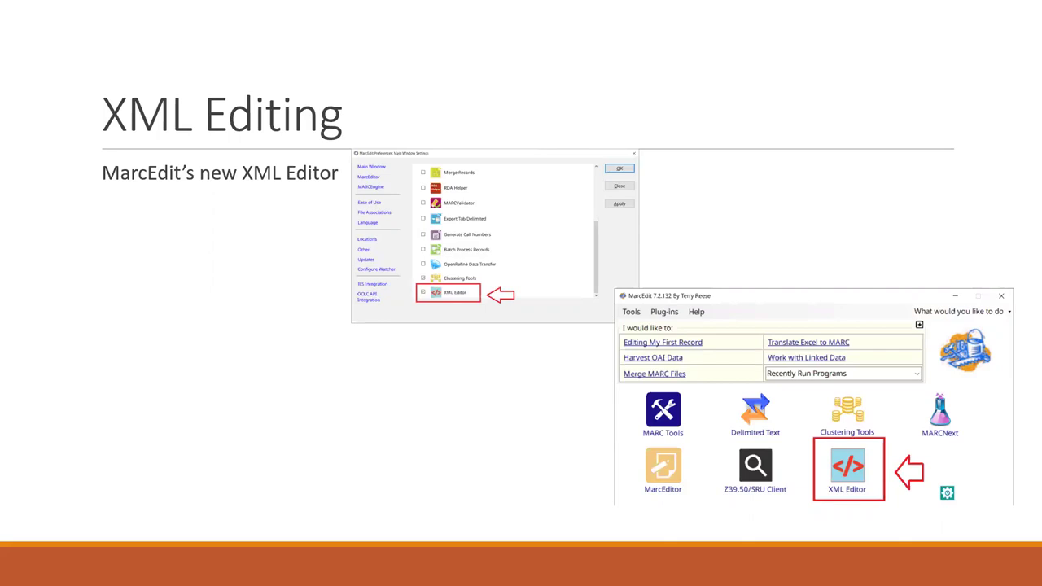
key(Escape)
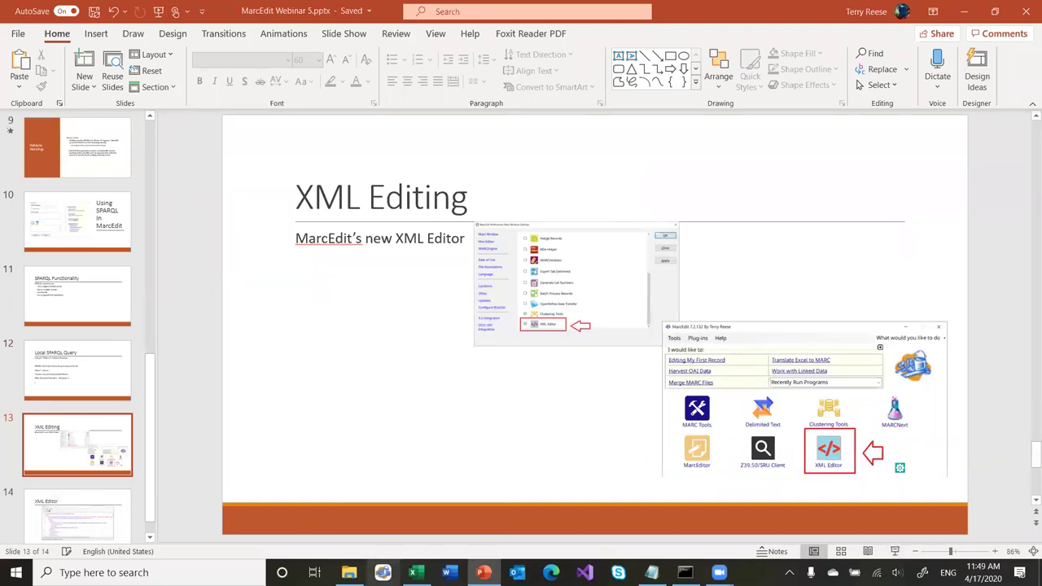
Switch to MarcEdit, review the default programs in the main window preferences down to XML Editor, and close the preferences.
click(1008, 7)
click(948, 9)
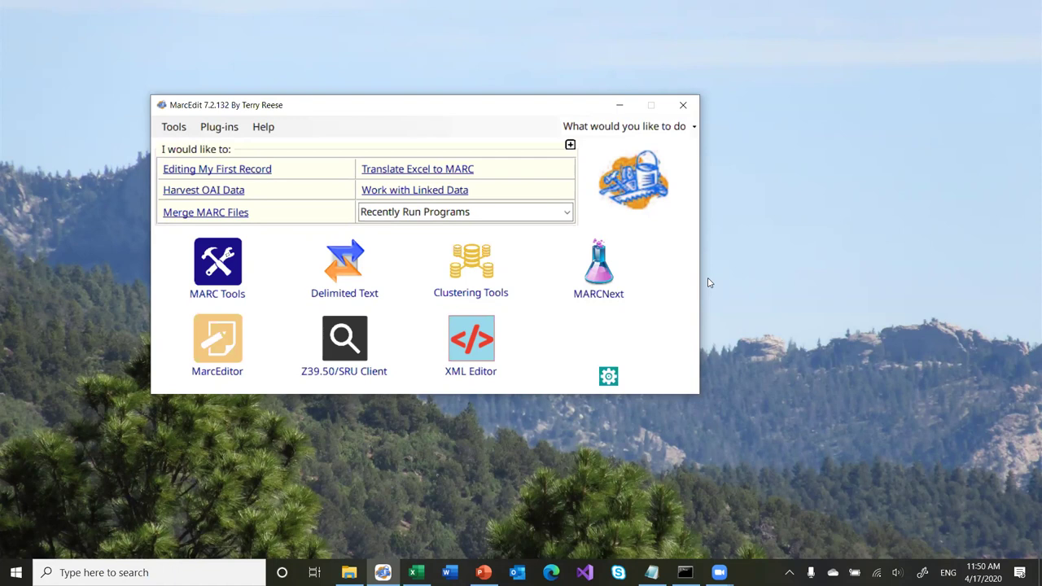
click(609, 376)
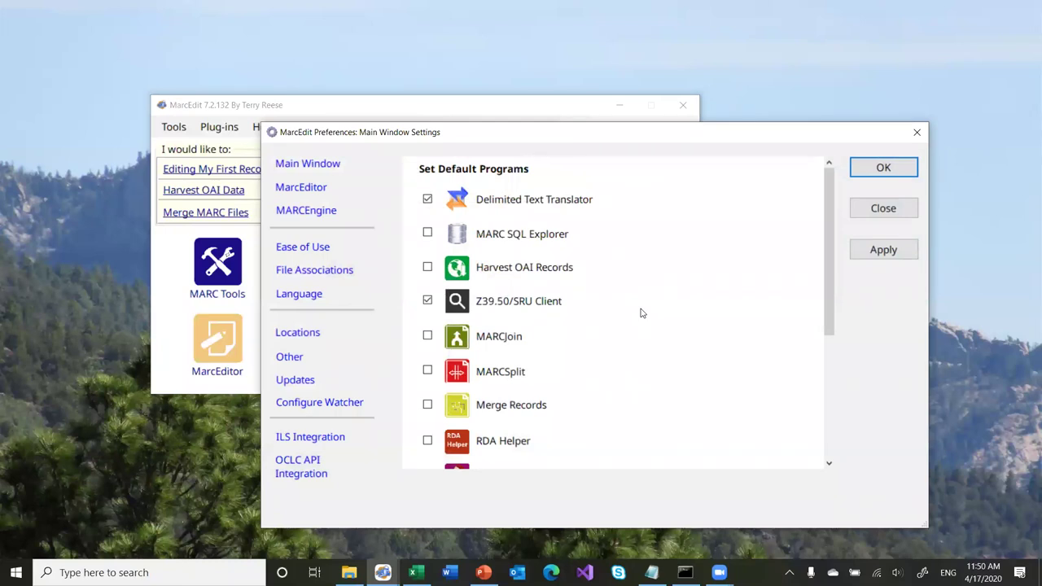
scroll(640, 313, down, 5)
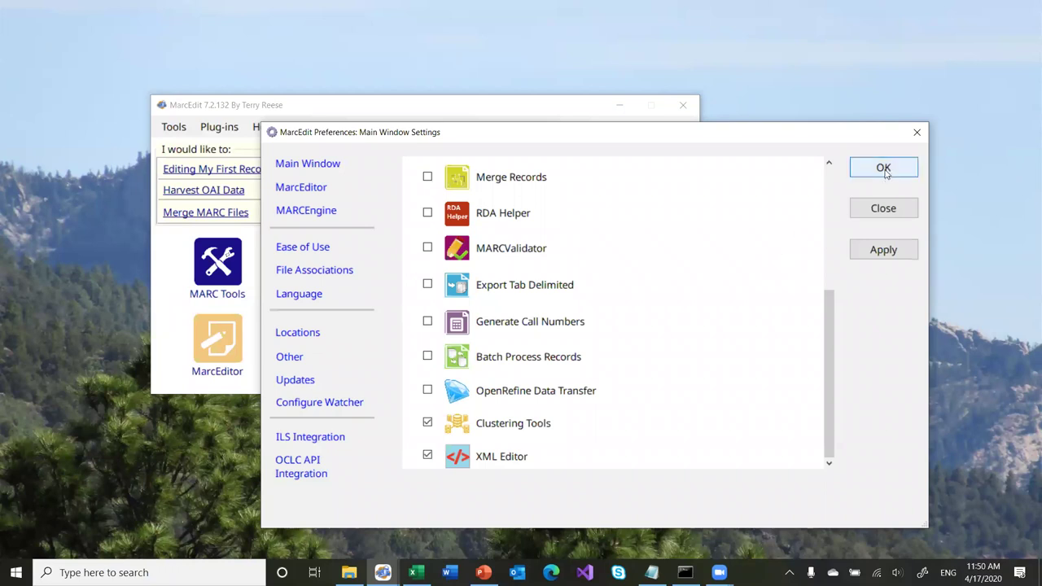
click(881, 209)
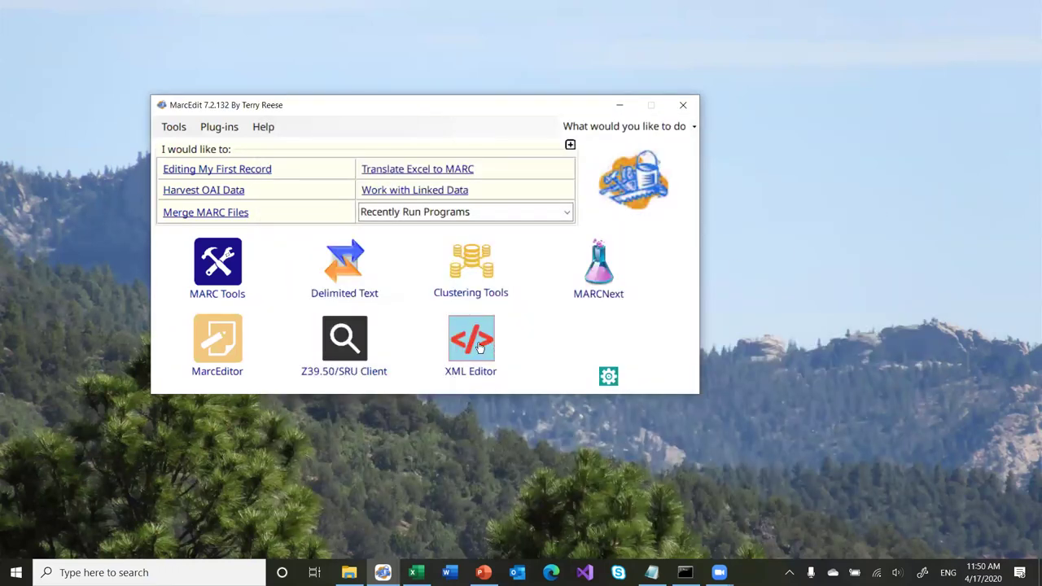
View the Utilities tools, and search the program's commands for "xml" to open the XML Editor.
click(173, 133)
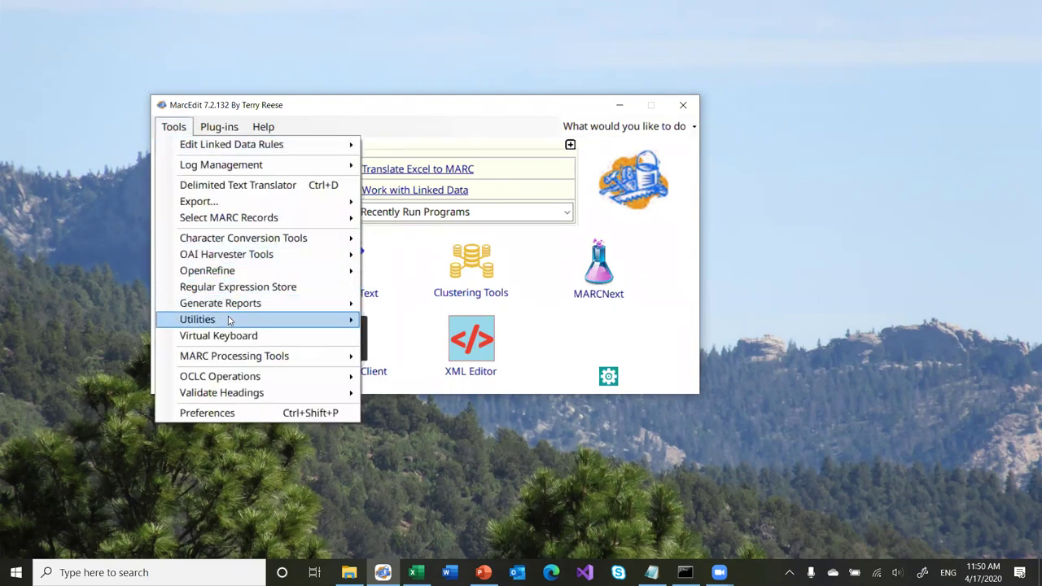
mouse_move(258, 319)
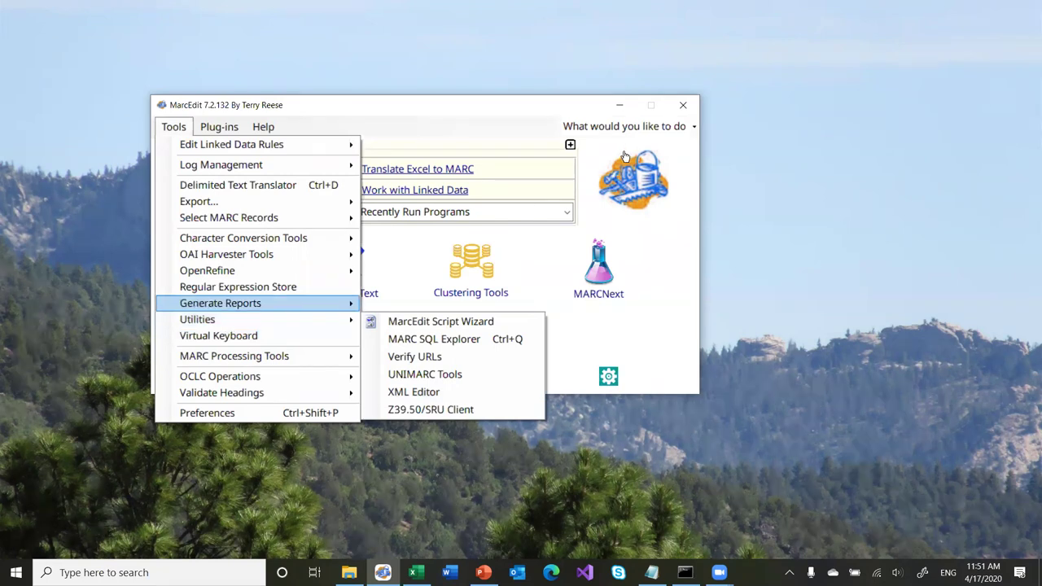
click(627, 127)
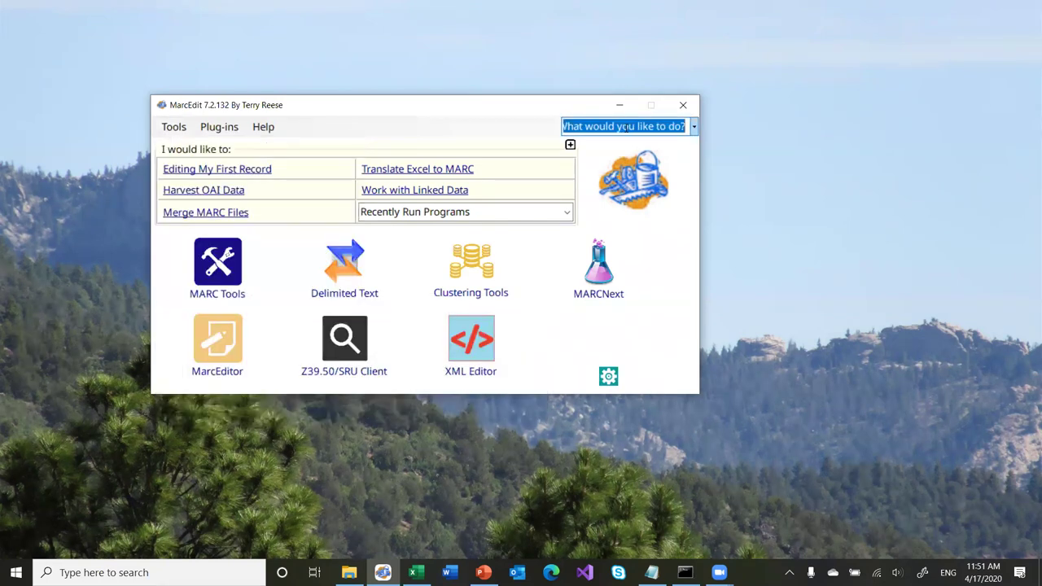
text(xml)
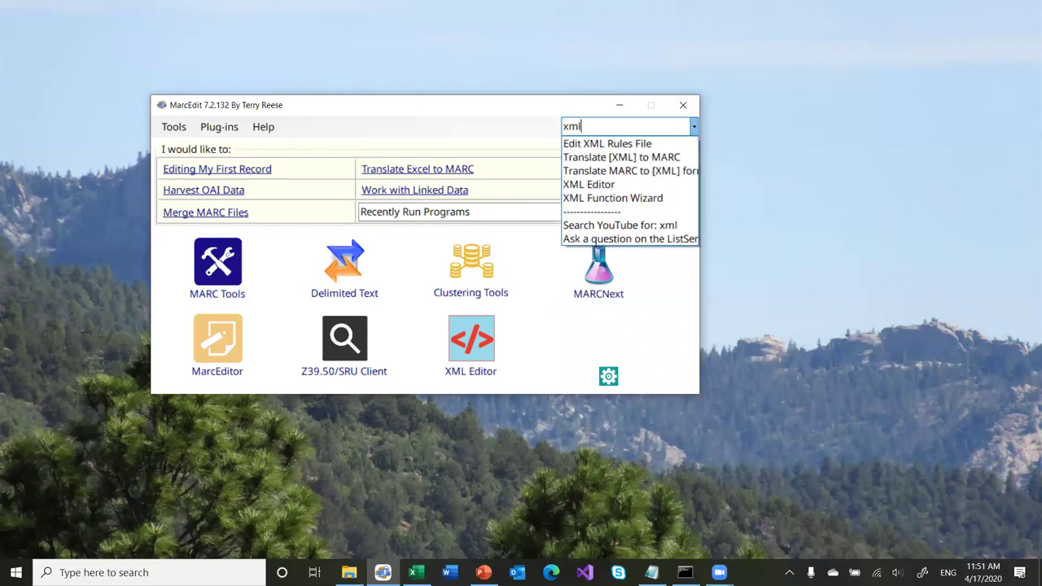
key(Down)
key(Down)
key(Down)
key(Down)
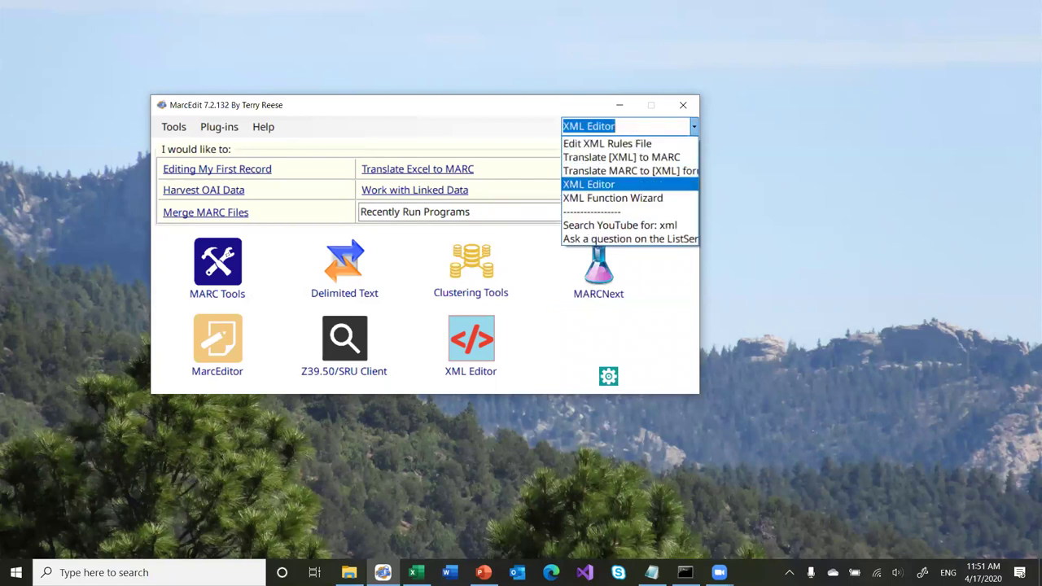
key(Return)
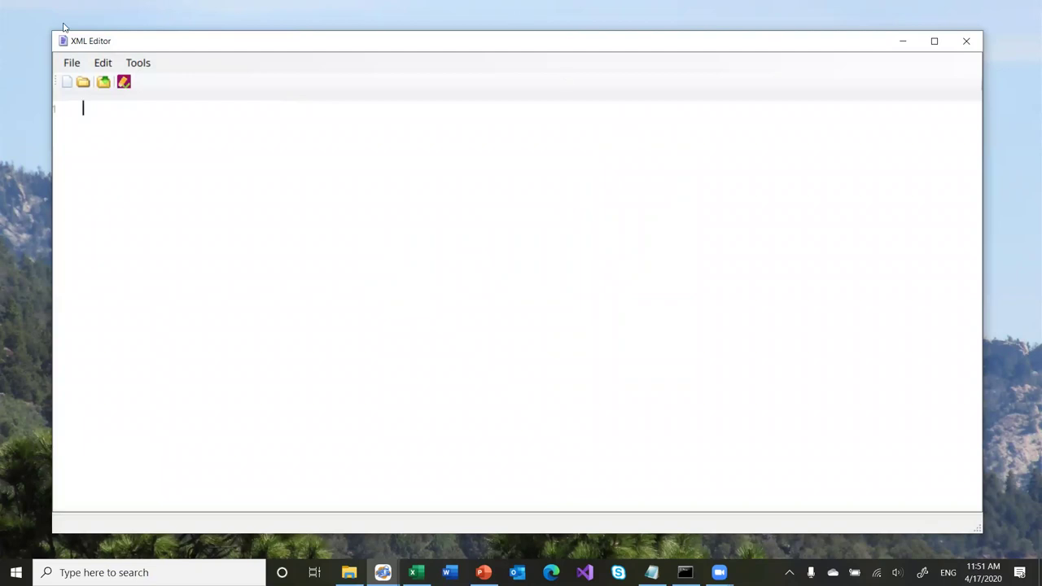
Open RG.3.H.xml from the "webinar 5" folder inside "COVID-19 Sanity Webinars" on the Desktop.
click(72, 63)
click(94, 98)
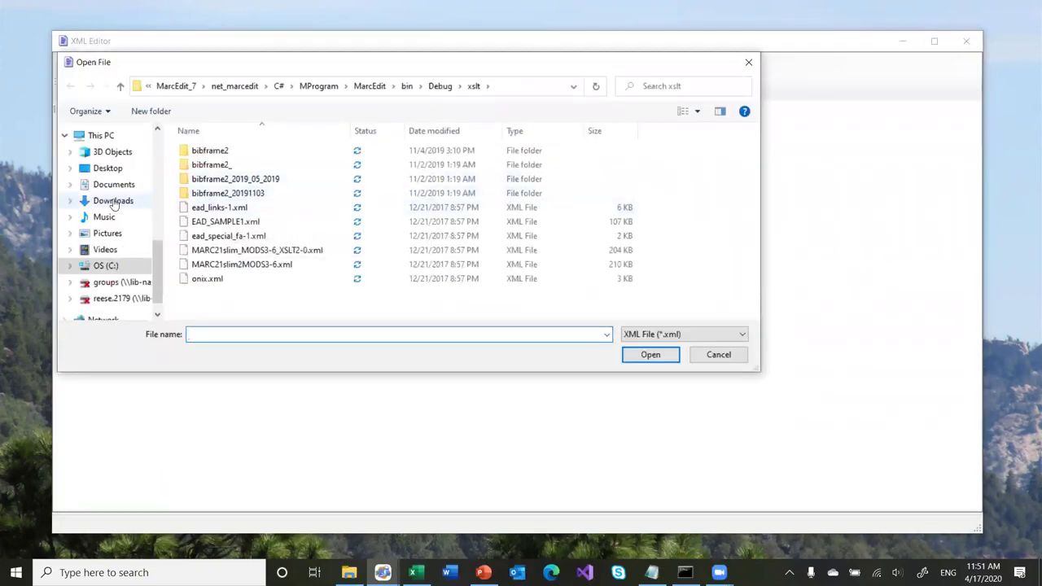
click(99, 168)
double_click(227, 221)
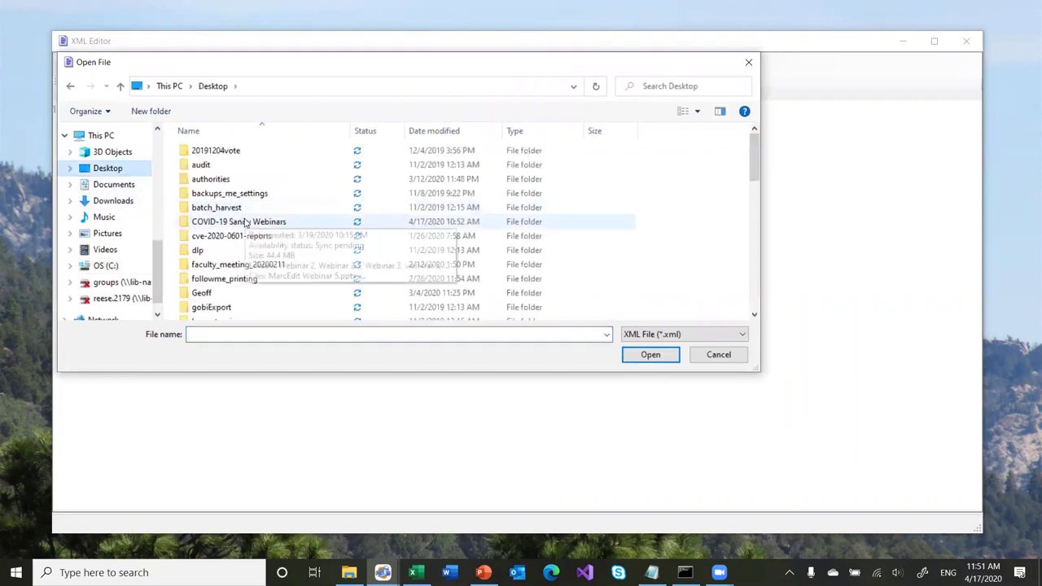
click(222, 196)
double_click(222, 195)
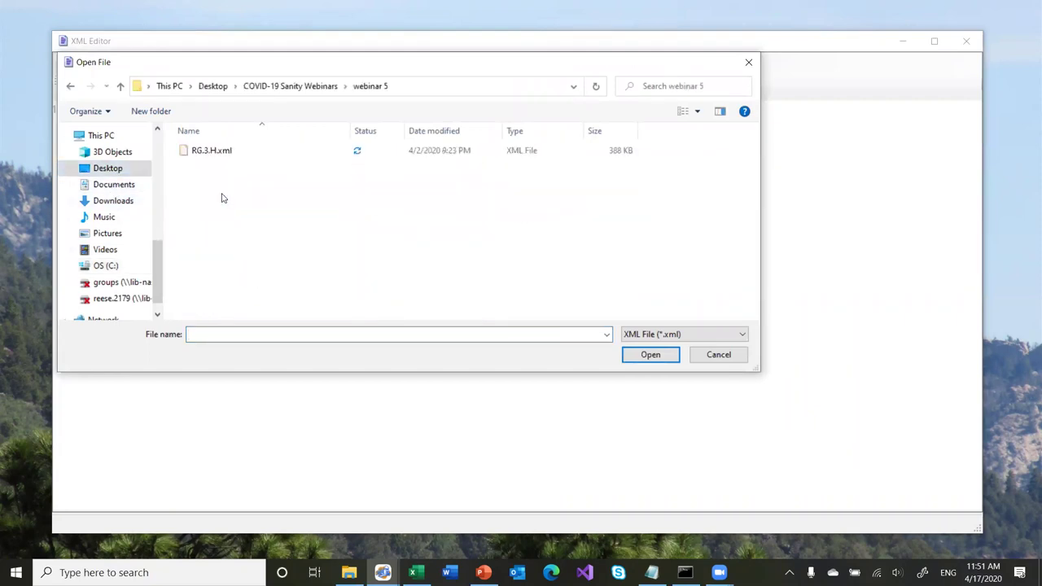
double_click(209, 153)
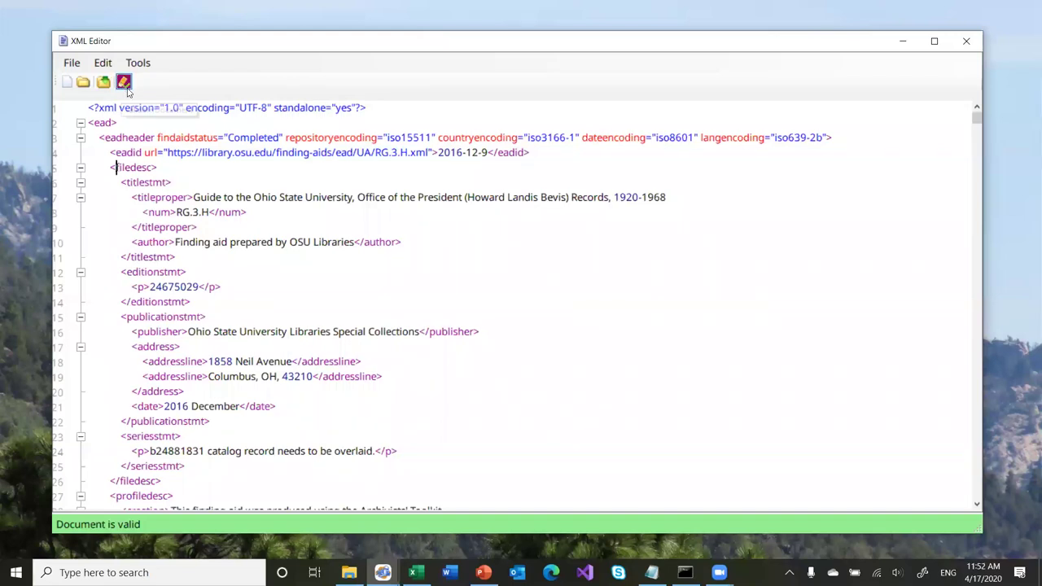
Remove the opening angle bracket of the filedesc start tag on line 5 to test live validation, and restore it.
key(BackSpace)
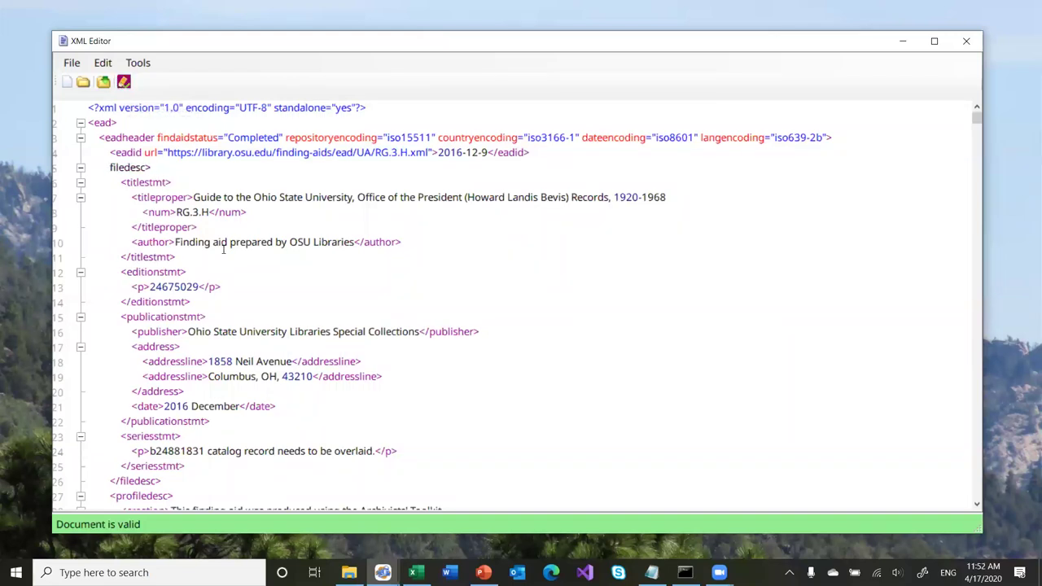
key(Down)
key(Down)
key(Down)
key(Down)
key(Down)
key(Down)
key(Down)
key(Down)
key(Down)
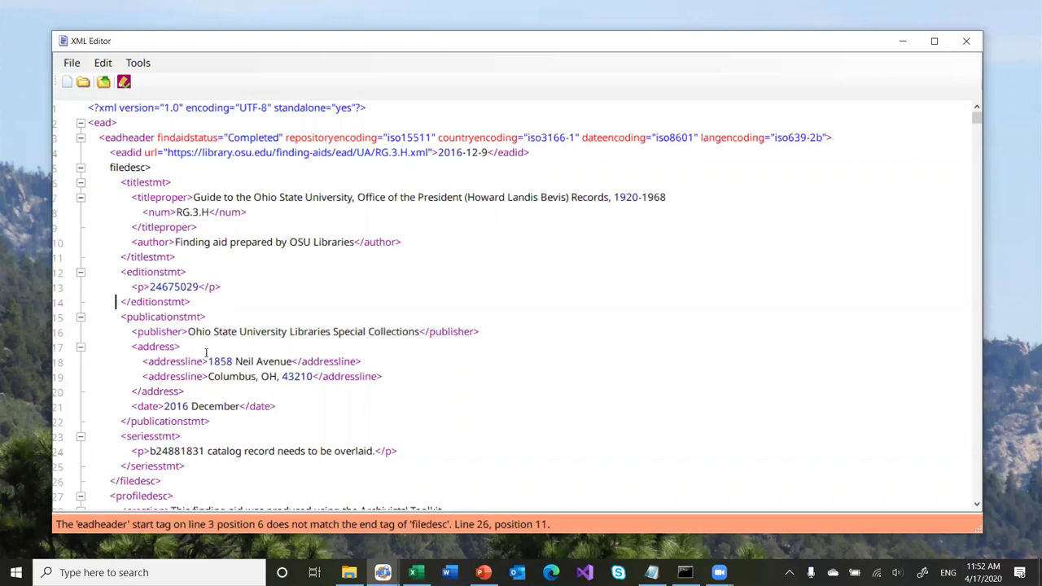
click(111, 167)
text(<)
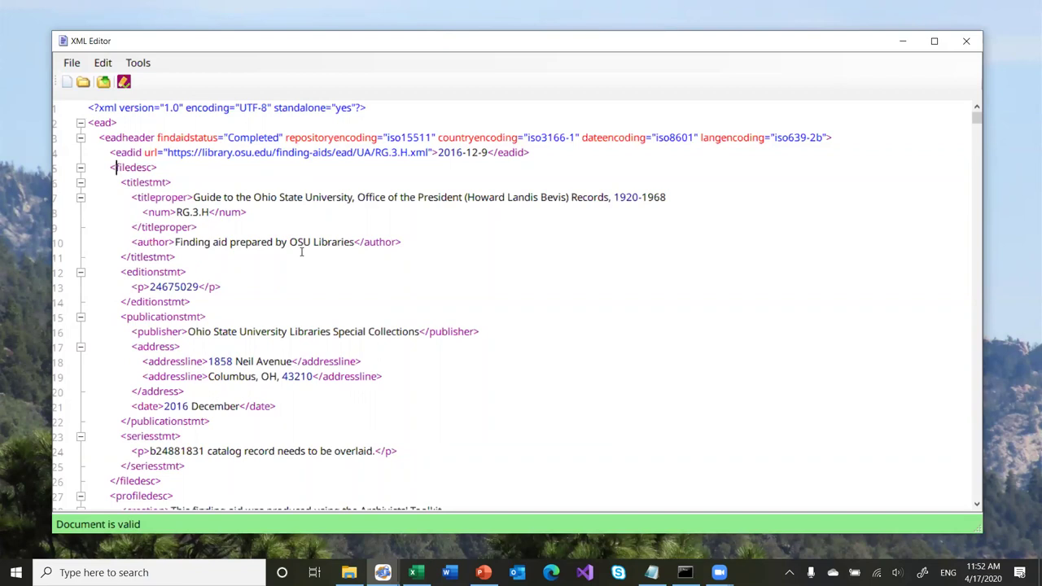
Find and highlight all occurrences of "filedesc" in the XML document.
click(106, 65)
click(120, 80)
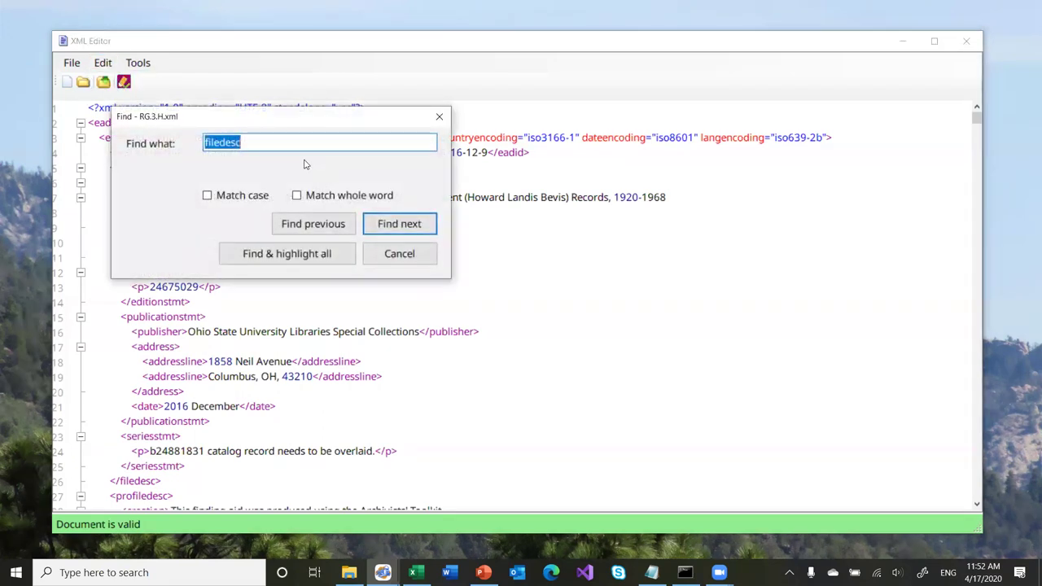
click(279, 252)
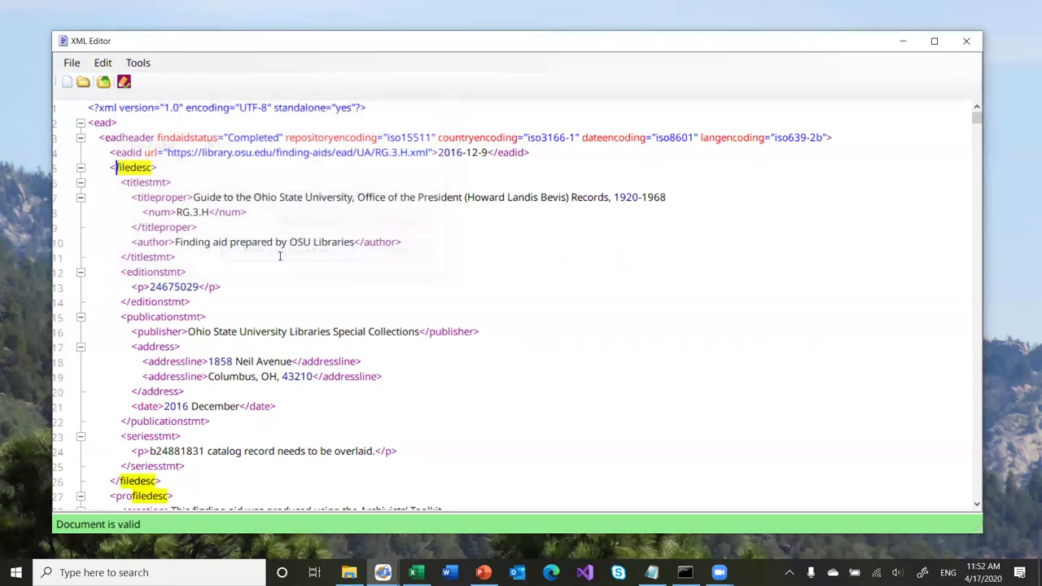
View the find-and-replace options for the XML document, and close them without replacing any text.
click(102, 63)
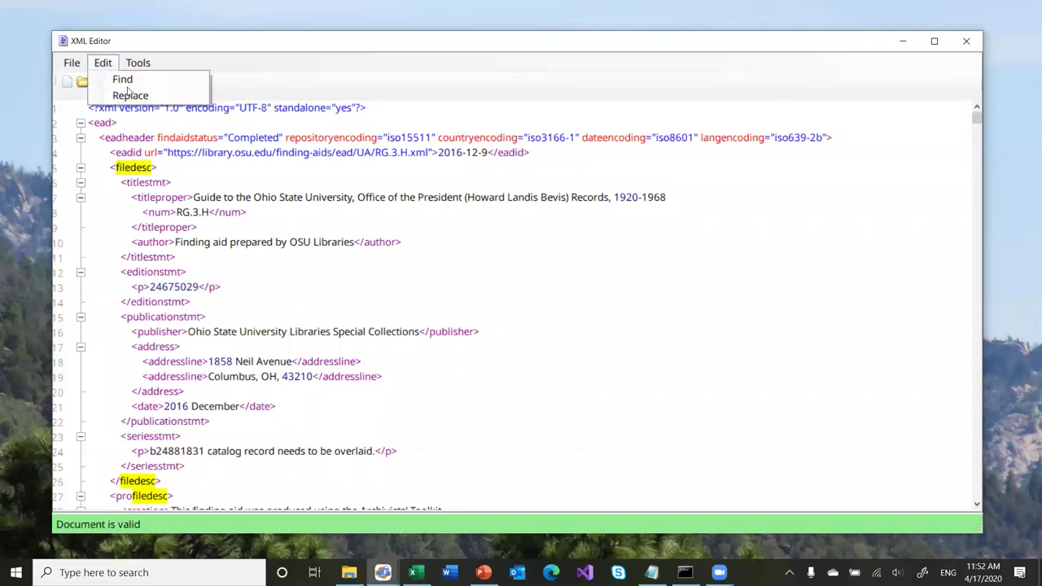
click(124, 94)
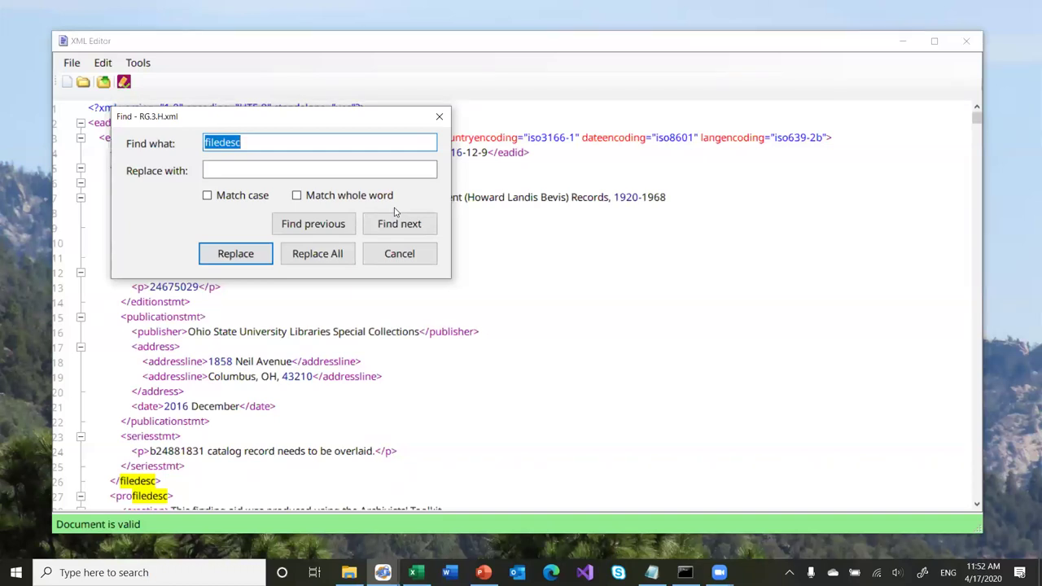
click(399, 253)
click(104, 63)
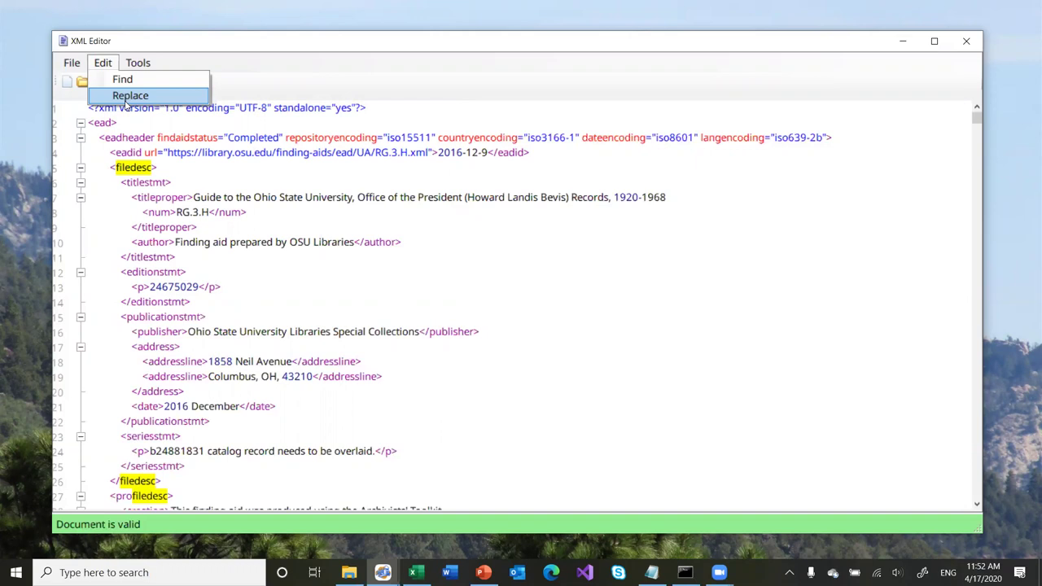
Transform the document using the MSXML XSLT engine and the EADAnalyticstoMARC21slimXML.xsl stylesheet, and enlarge the output pane to review the result.
mouse_move(138, 53)
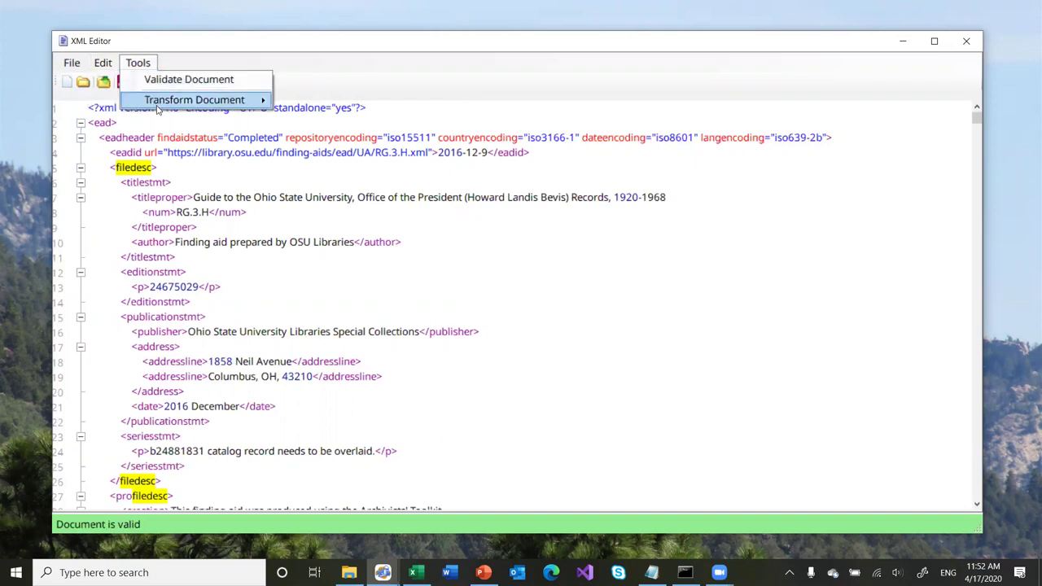
mouse_move(158, 109)
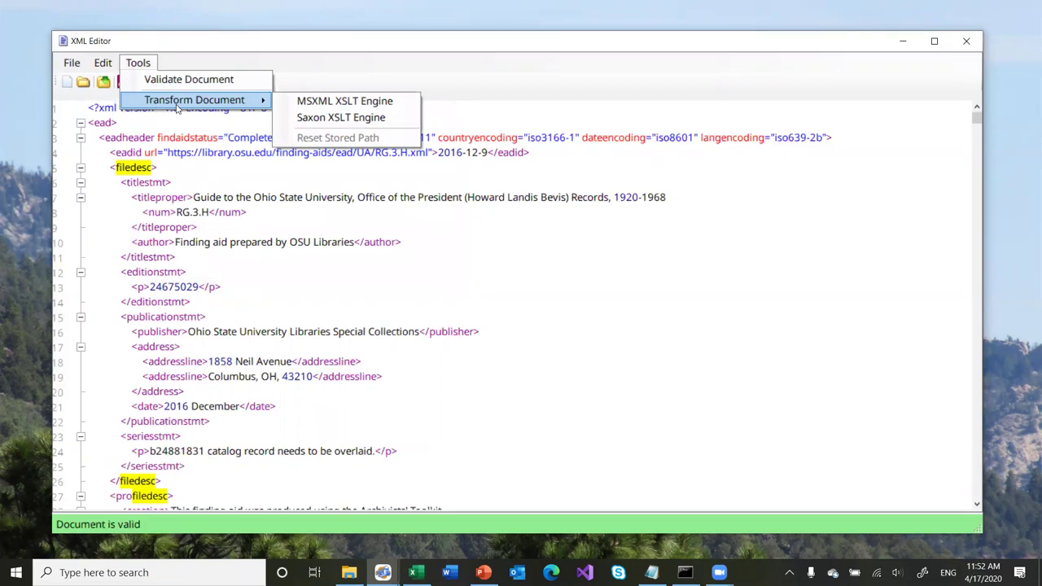
click(308, 101)
scroll(358, 248, down, 3)
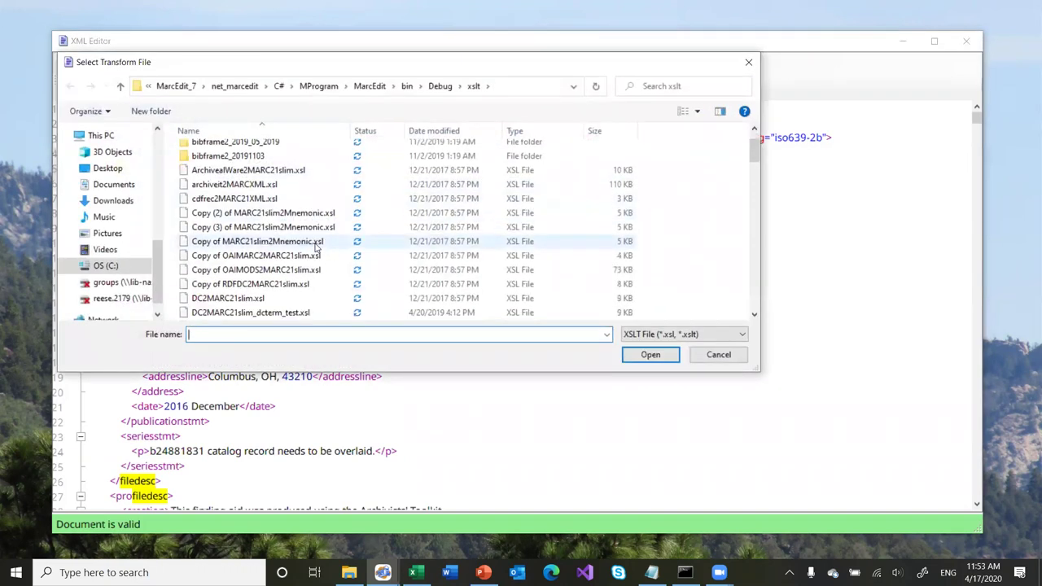
scroll(362, 250, down, 1)
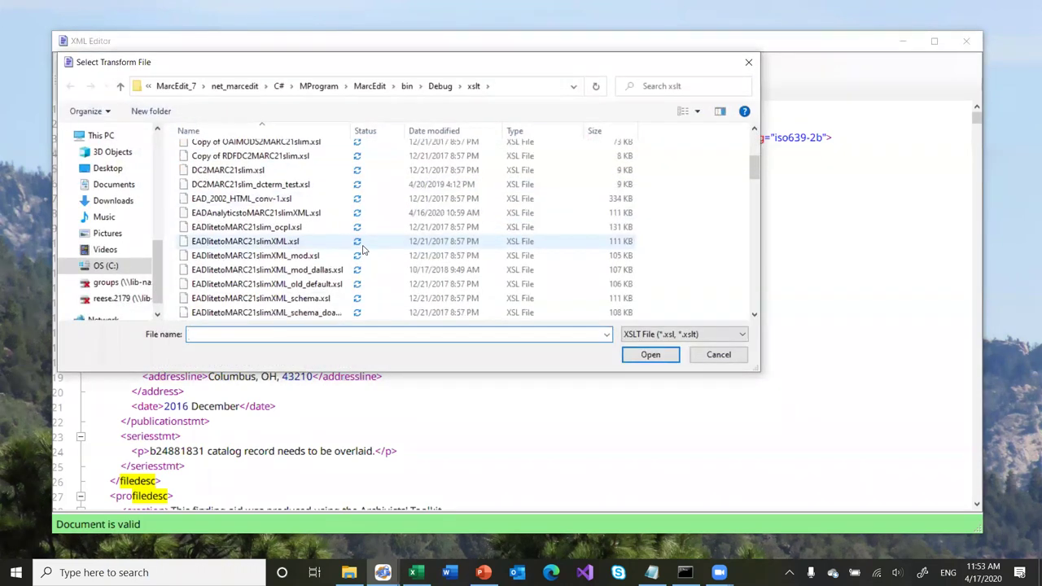
double_click(275, 213)
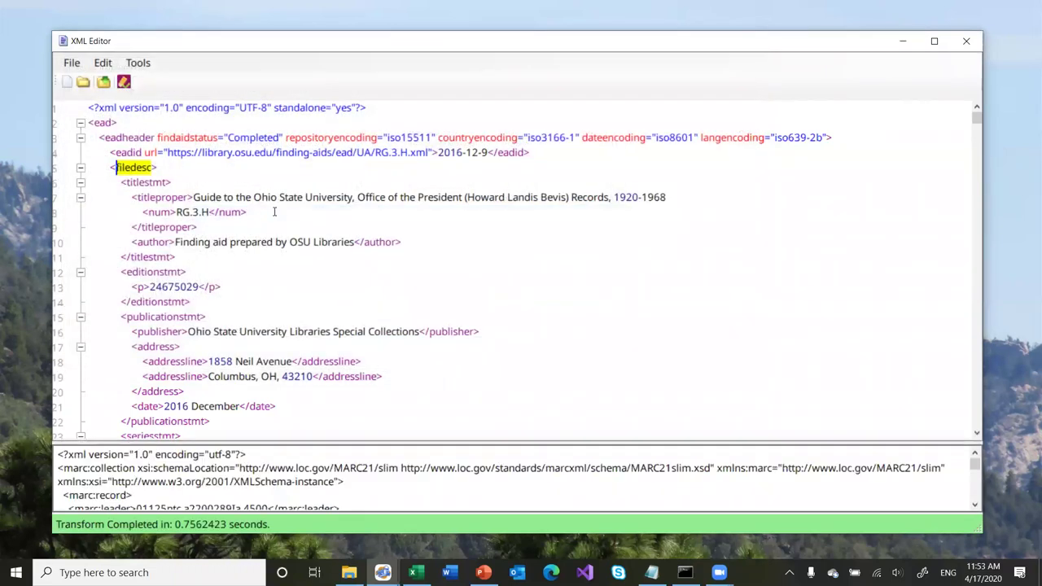
drag(411, 439, 411, 368)
scroll(415, 480, down, 10)
scroll(417, 476, up, 10)
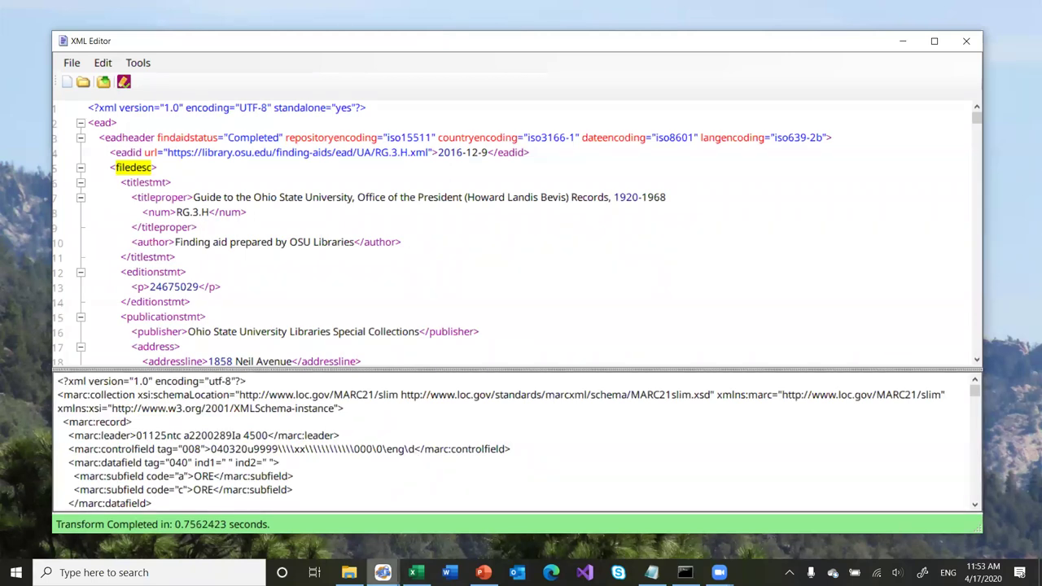
Launch a second XML Editor window and open the stylesheet EADAnalyticstoMARC21slimXML.xsl in it, using the XSLT file filter.
mouse_move(383, 572)
click(448, 513)
click(472, 340)
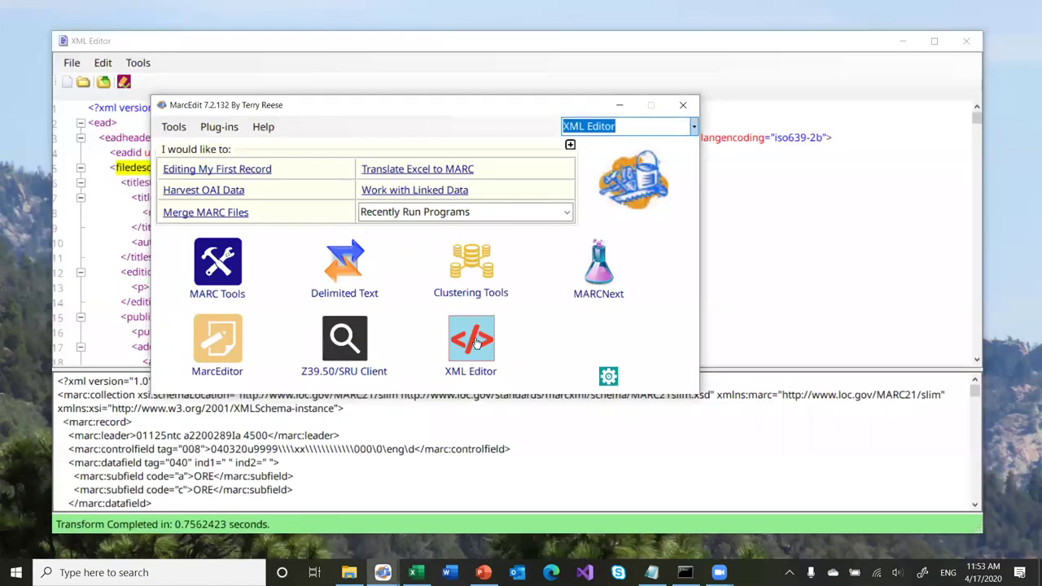
click(73, 63)
click(94, 98)
click(91, 111)
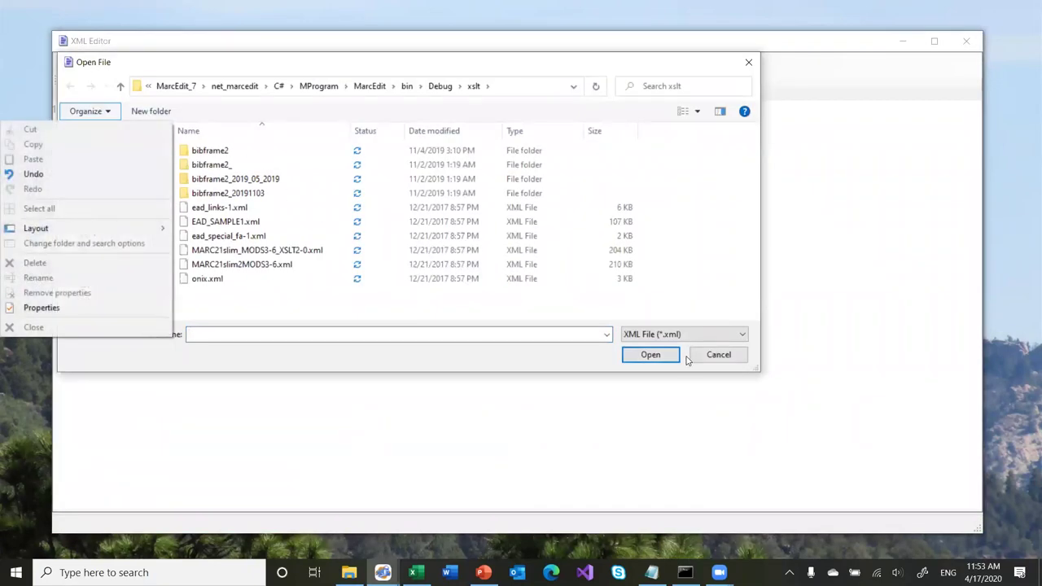
click(698, 334)
click(685, 360)
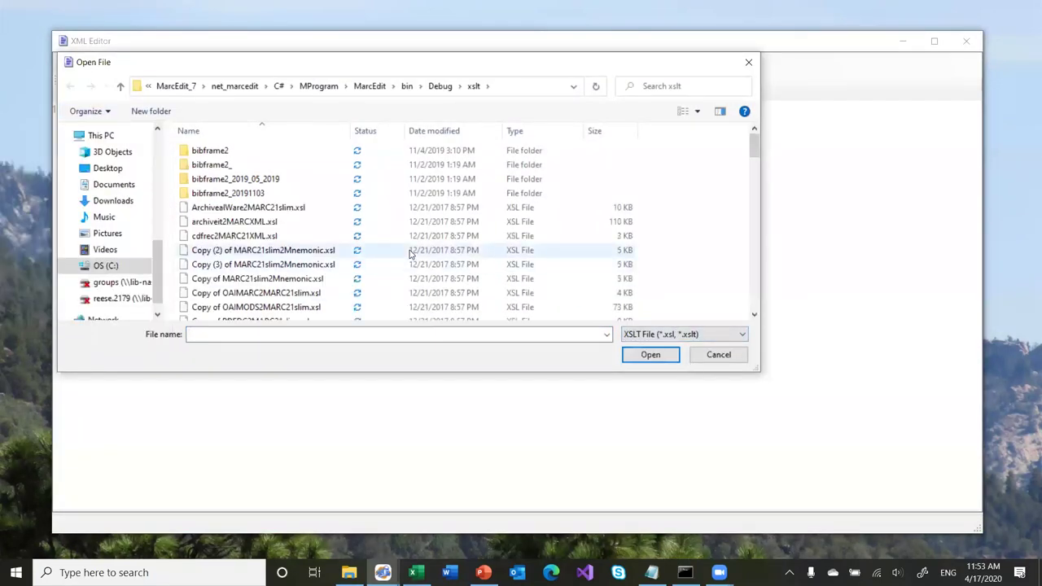
scroll(409, 251, down, 6)
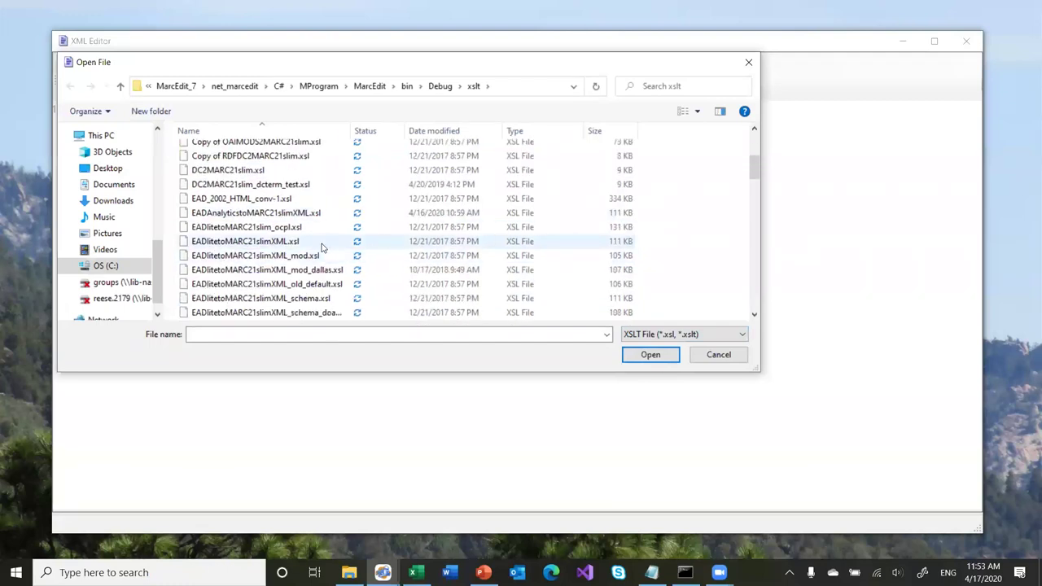
click(301, 213)
double_click(301, 213)
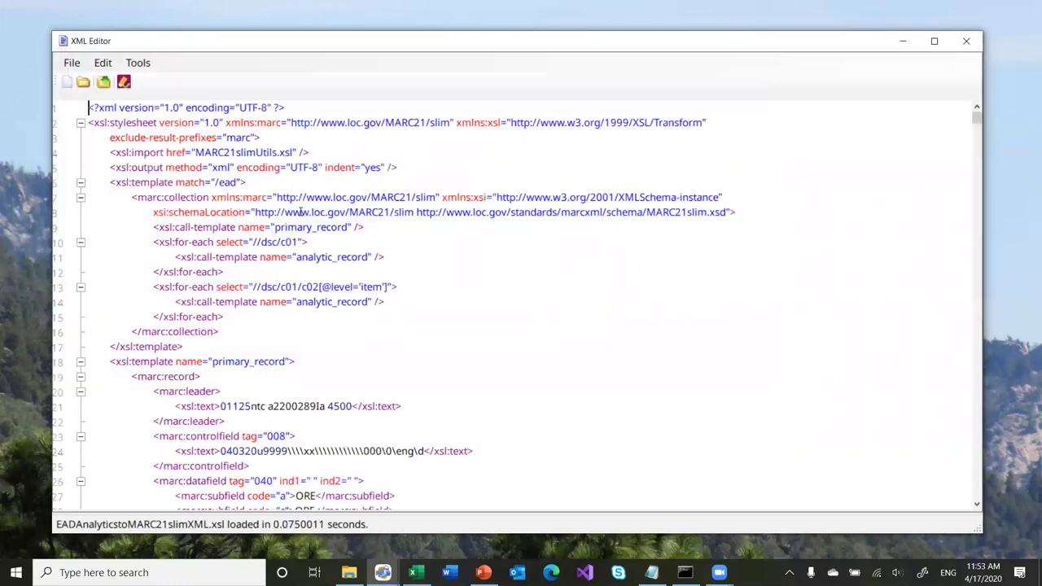
Change subfields a and c of the primary record's 040 datafield to OREB, and save the stylesheet.
scroll(558, 349, down, 3)
click(314, 361)
text(B)
key(Down)
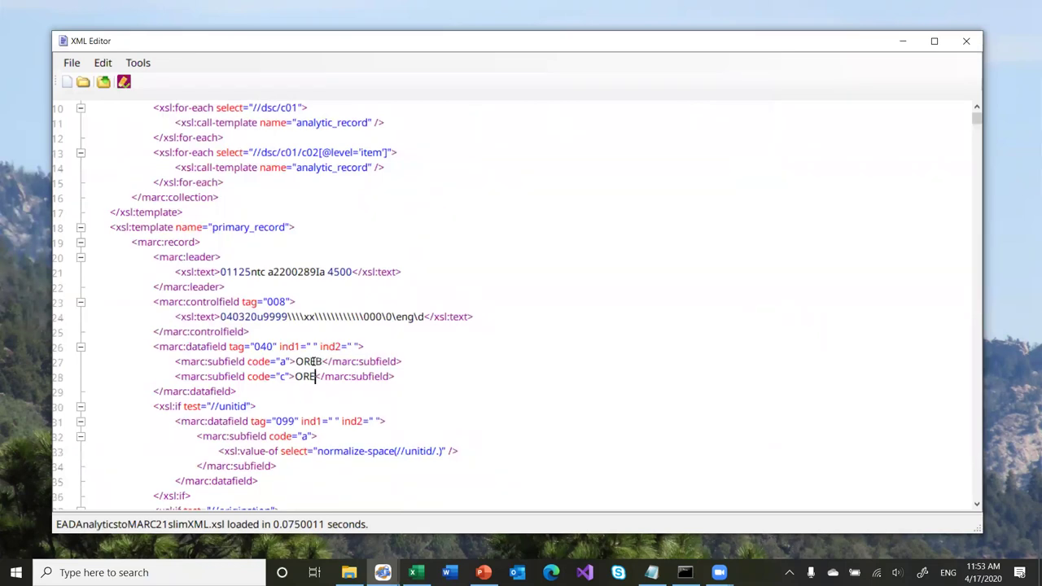
text(B)
click(103, 82)
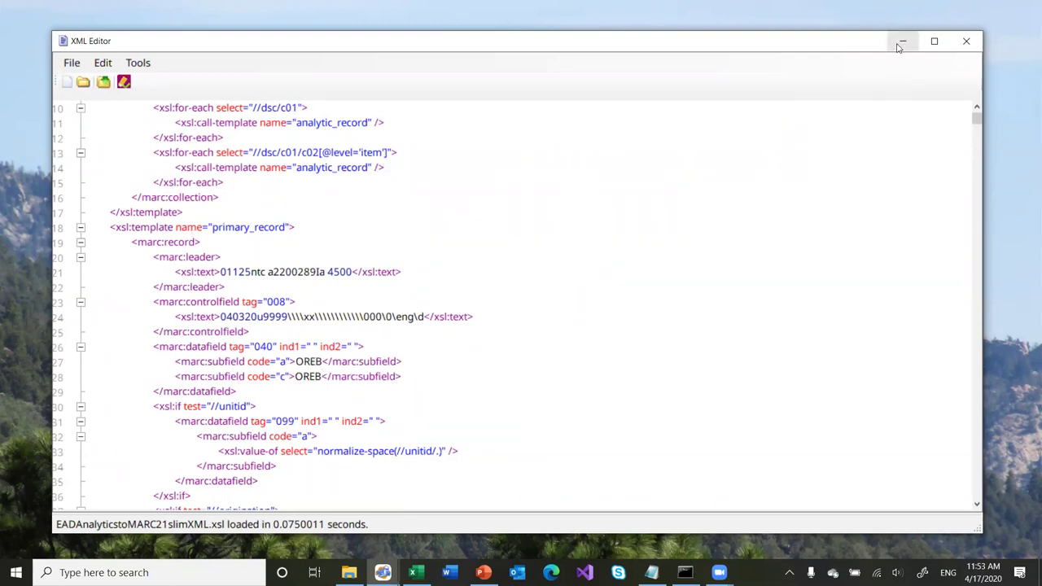
Minimize the stylesheet window, rerun the MSXML XSLT transform on the EAD document, and check the 040 subfields in the output.
click(901, 42)
click(421, 74)
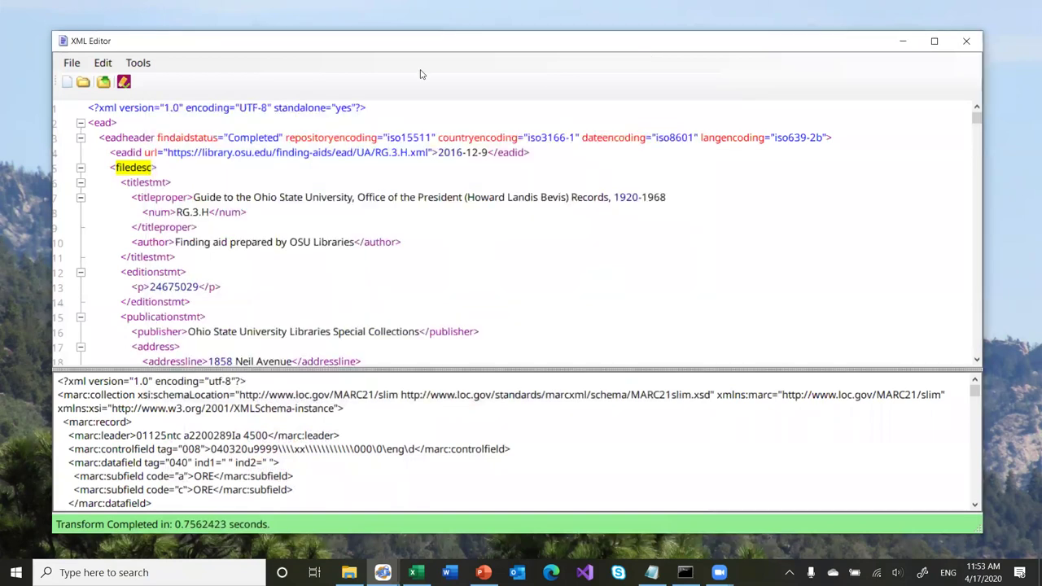
click(154, 64)
mouse_move(236, 100)
click(341, 101)
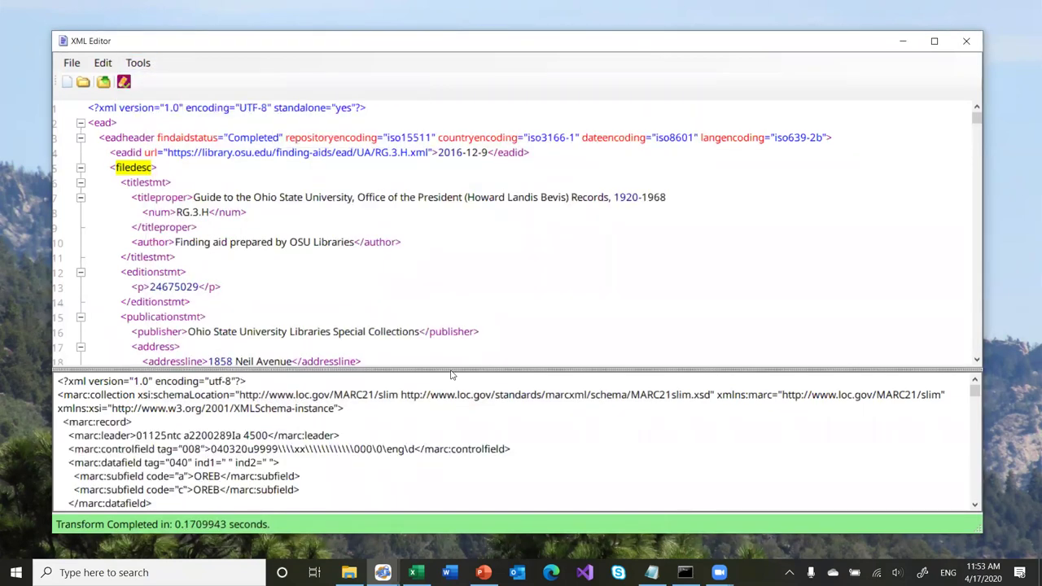
scroll(435, 447, down, 1)
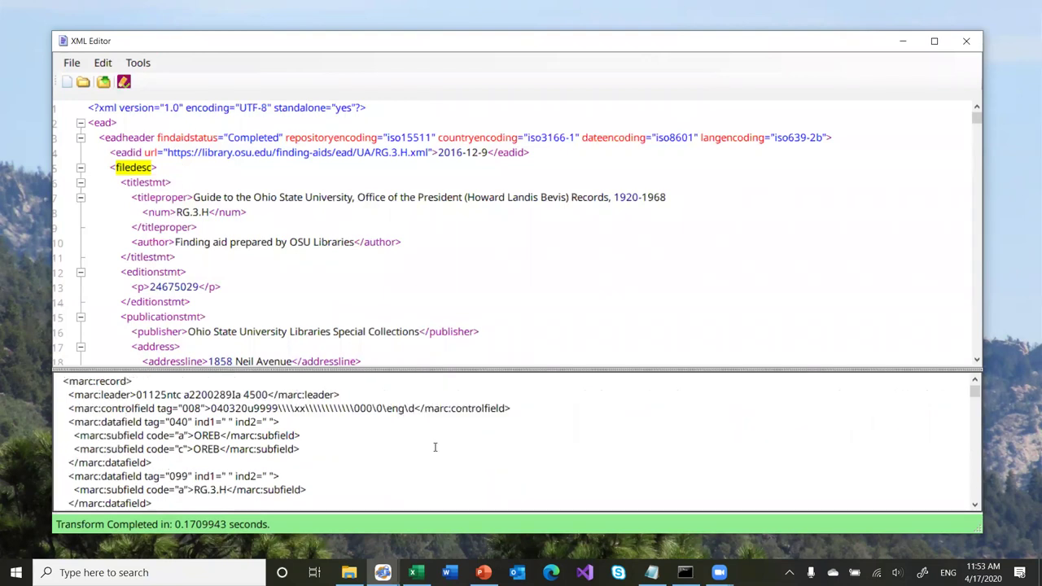
click(221, 434)
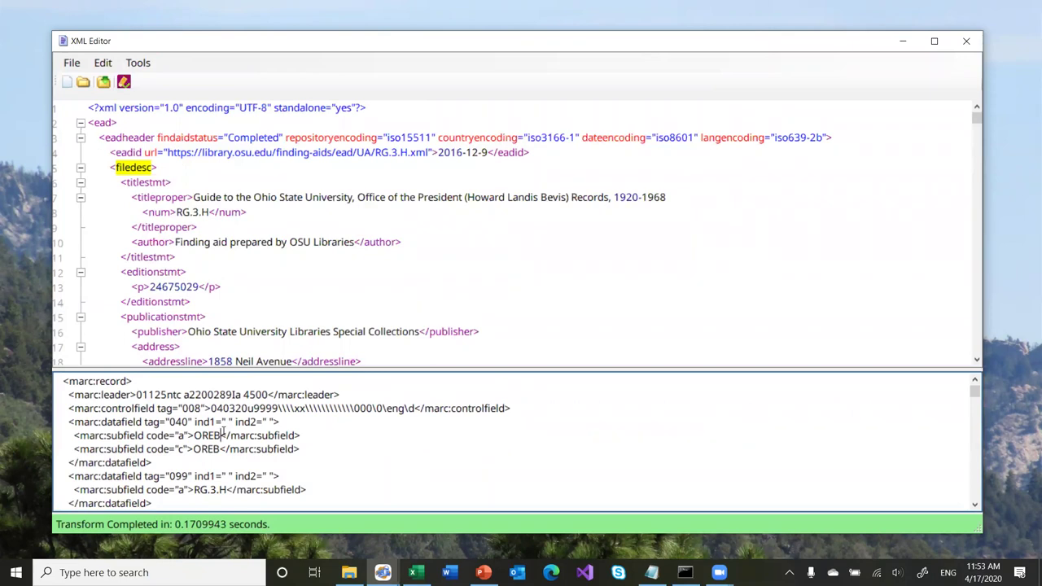
Transform the EAD document with the Saxon XSLT engine, and reset the stored stylesheet path.
click(138, 65)
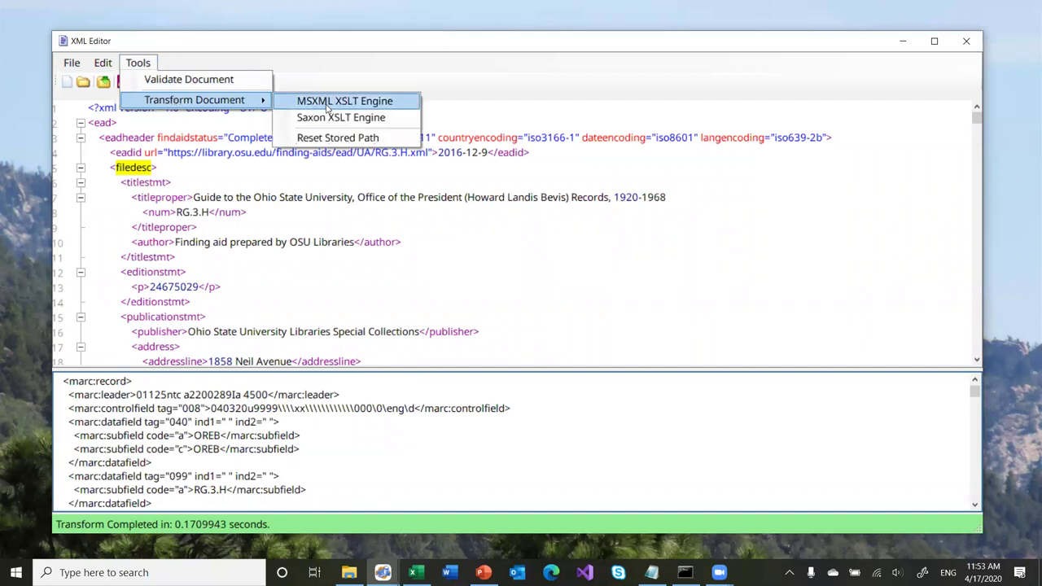
click(327, 118)
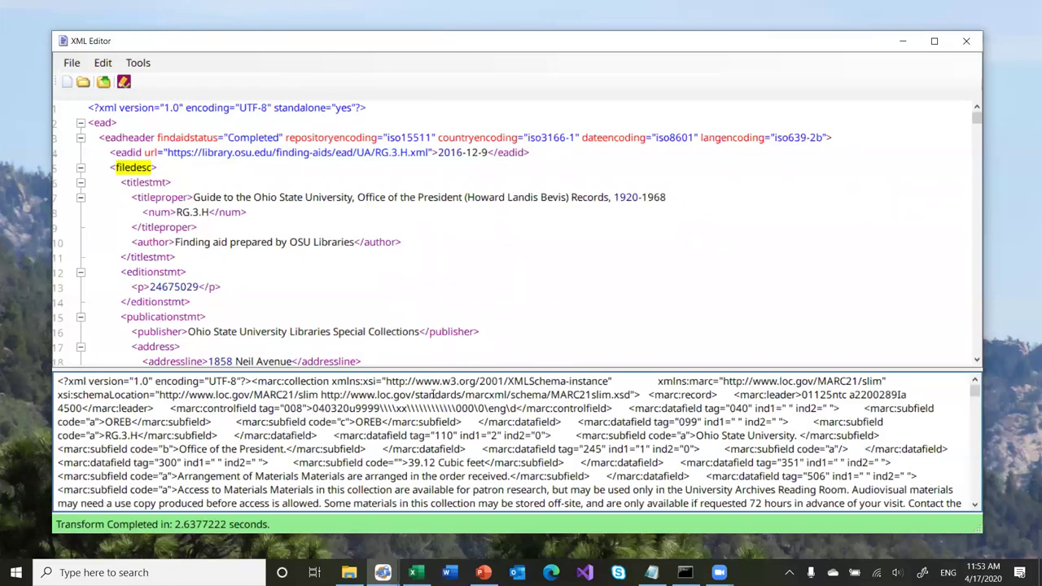
click(152, 66)
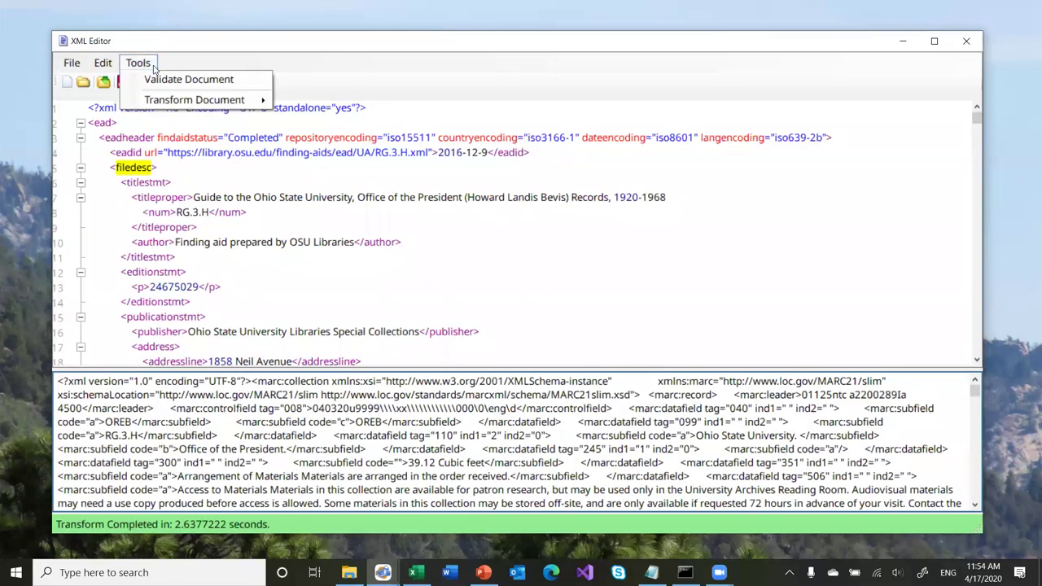
mouse_move(195, 100)
click(346, 139)
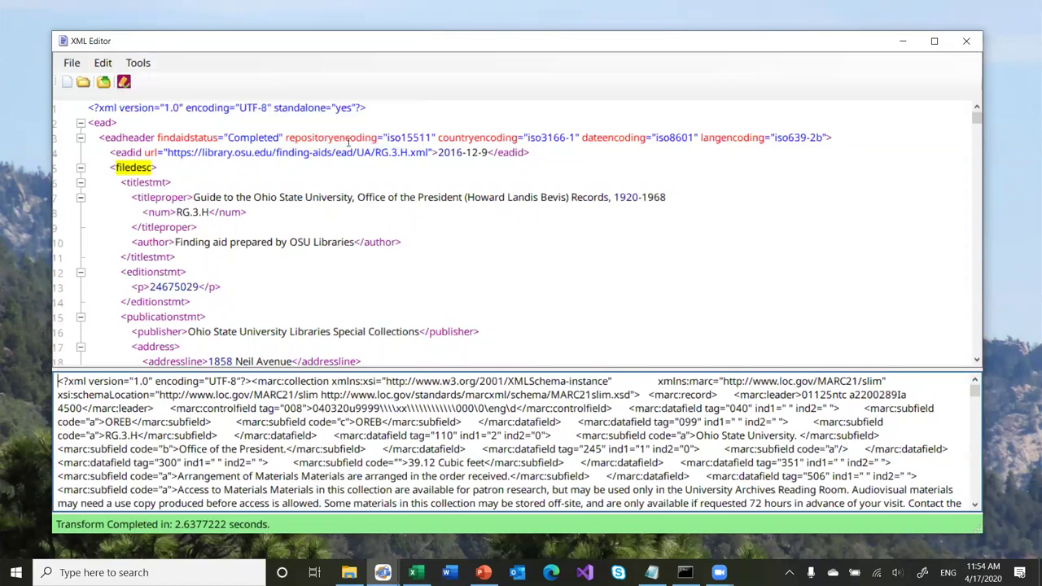
click(137, 65)
mouse_move(173, 101)
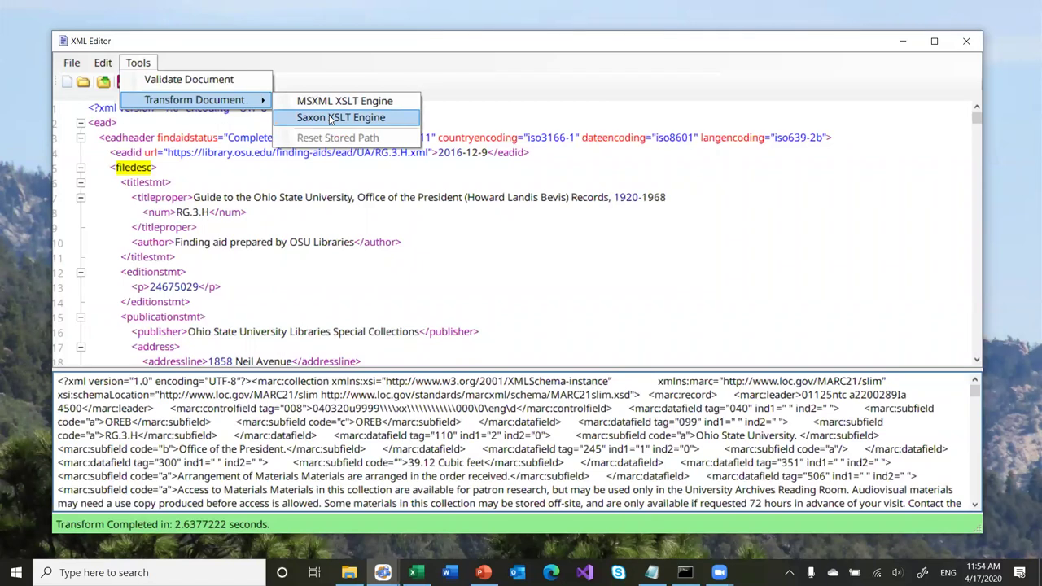
click(330, 118)
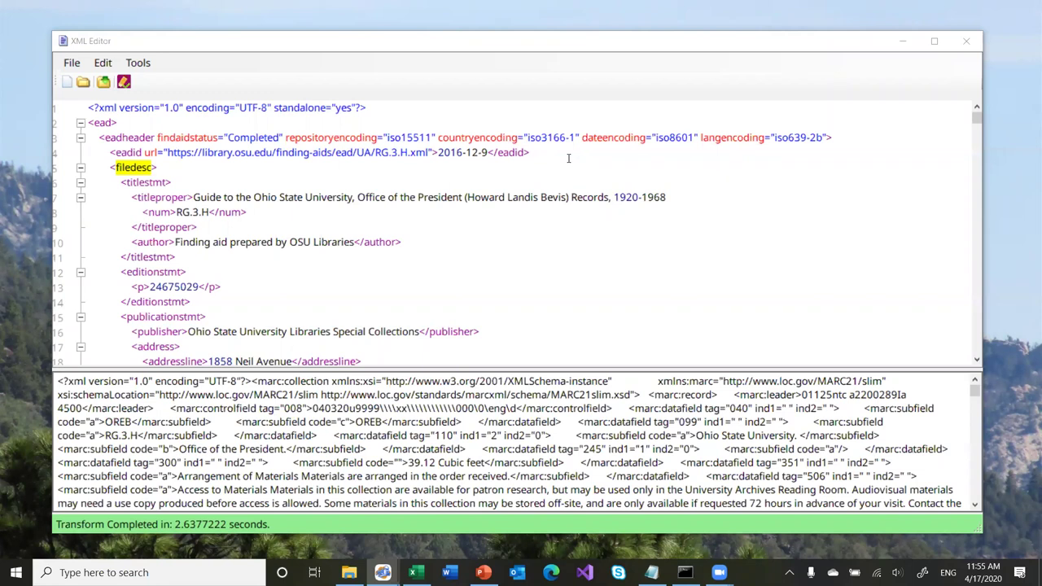
click(103, 63)
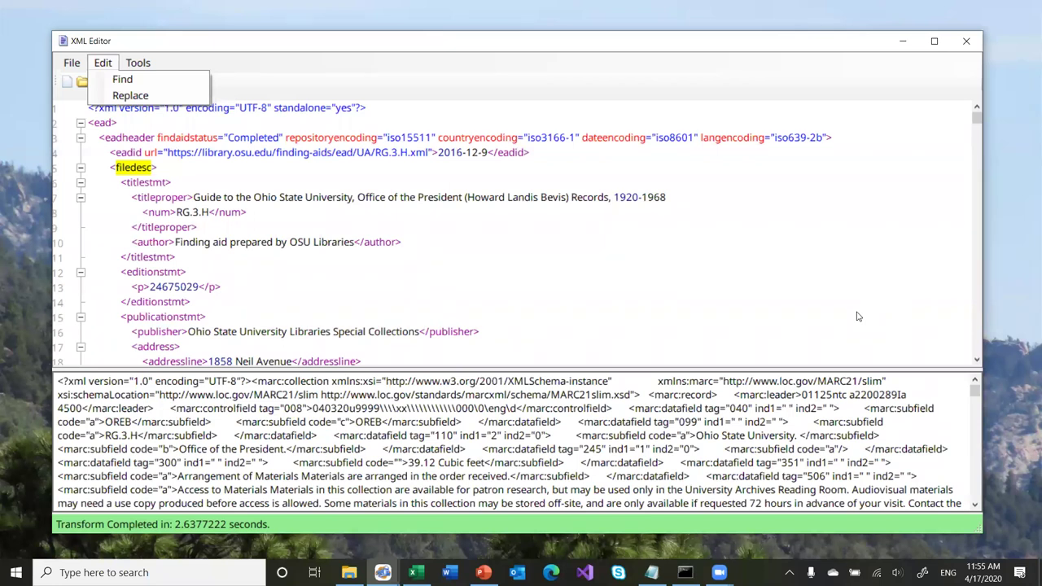
click(148, 66)
click(147, 66)
mouse_move(207, 101)
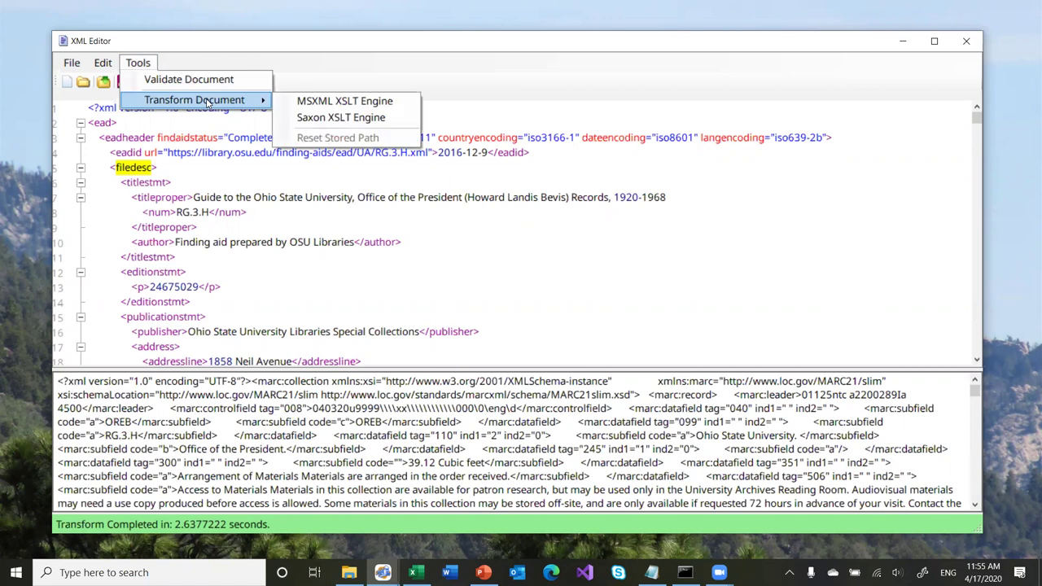
click(470, 144)
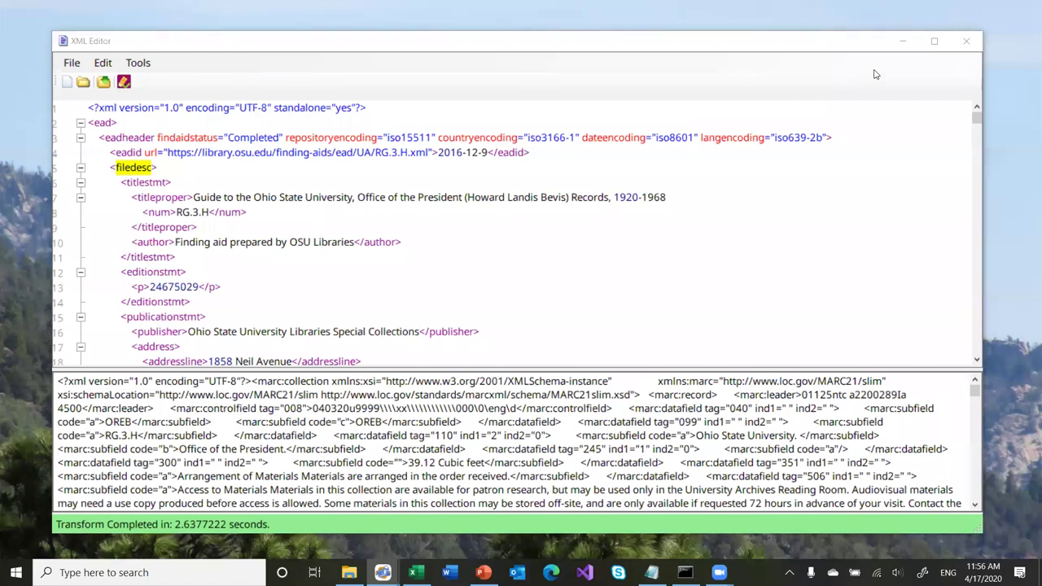
Close the XML Editor without saving the changes to the EAD document.
click(962, 48)
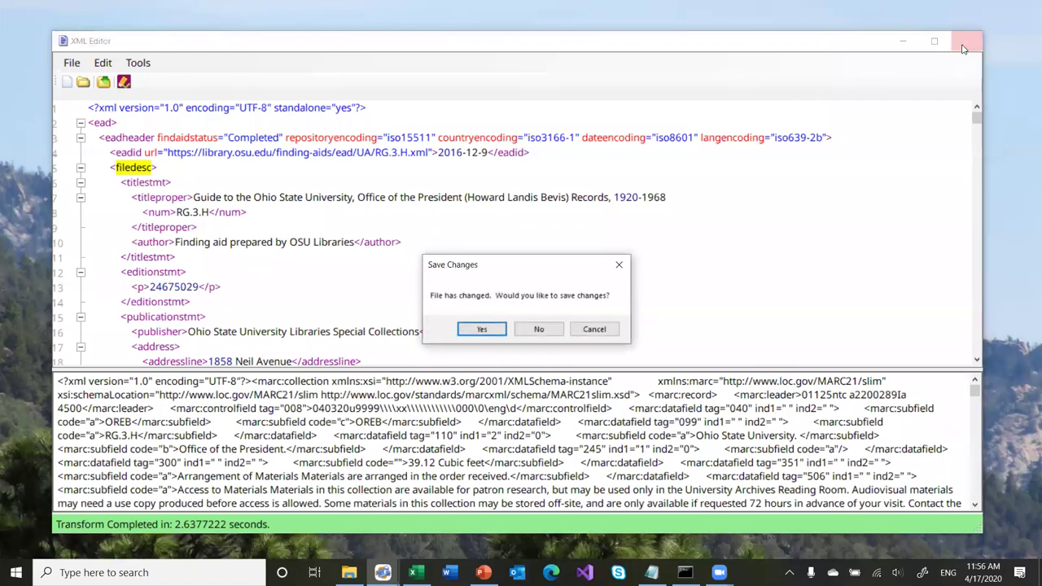
click(541, 329)
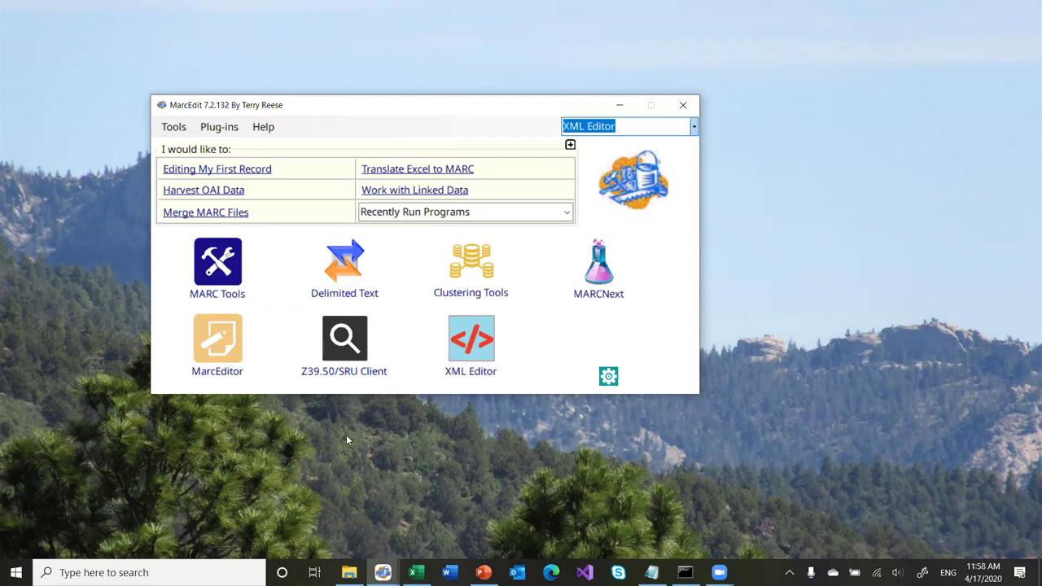
click(604, 538)
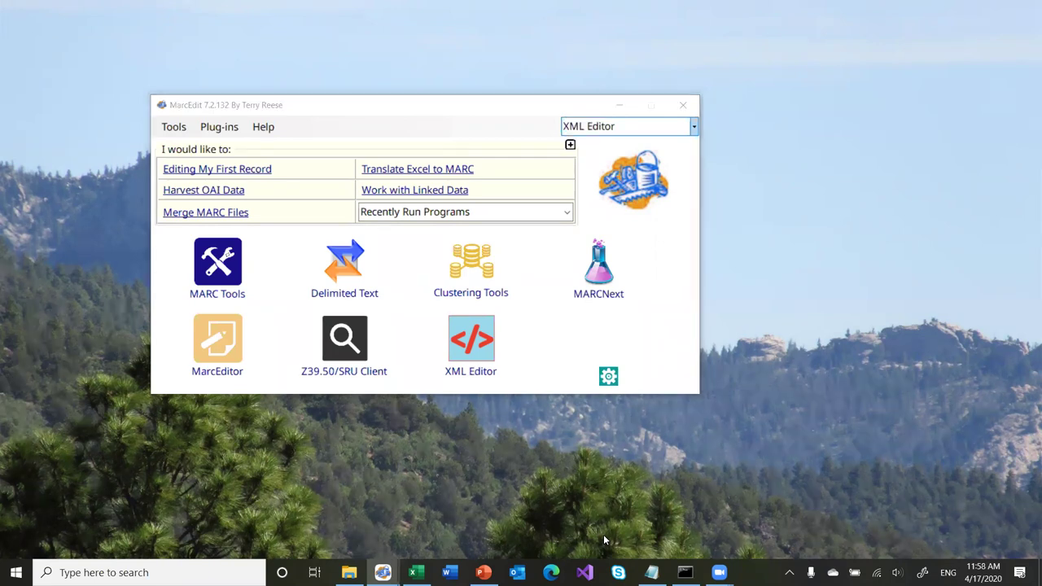